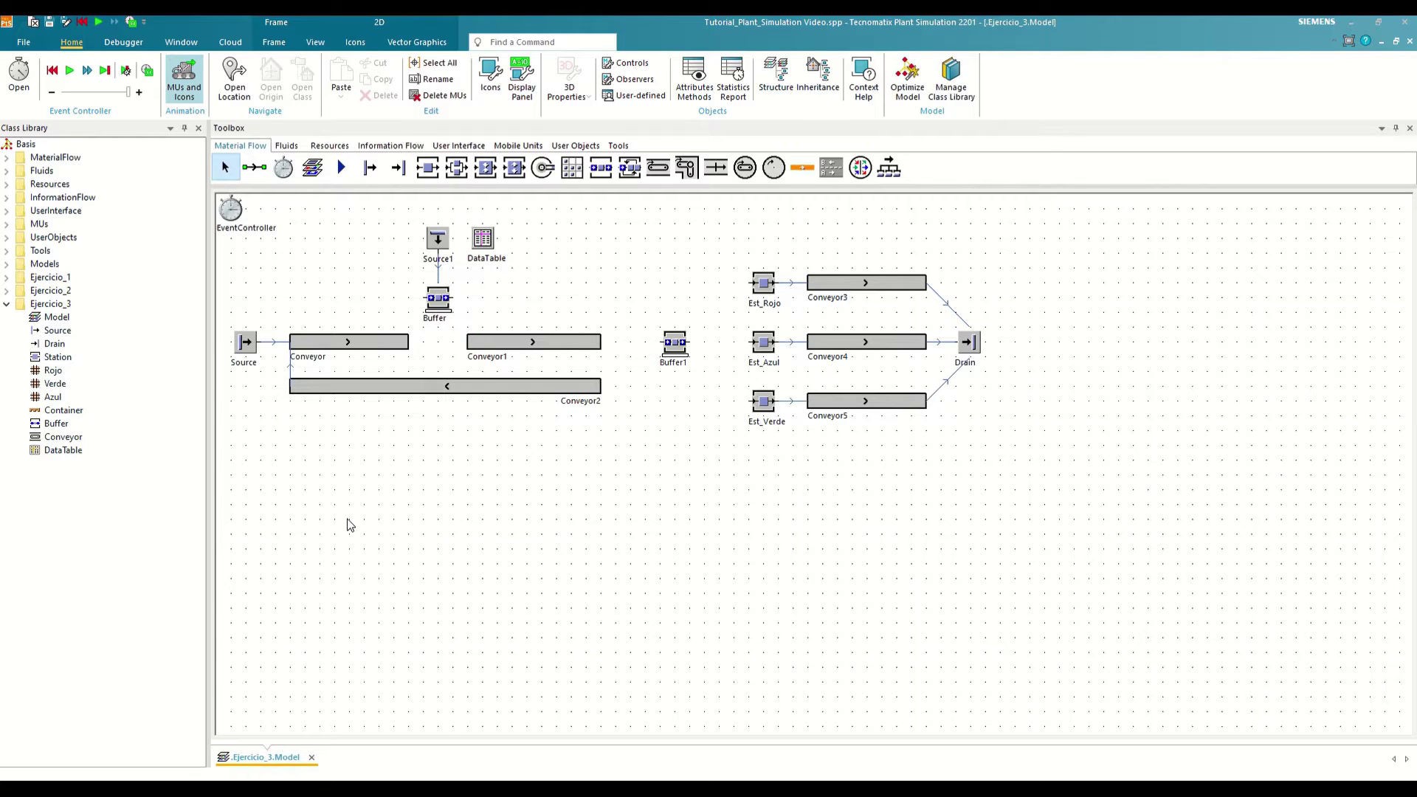
Assign the Container from the Ejercicio_3 library as the MU that Source creates.
{"action": "left_click", "coordinate": [252, 344]}
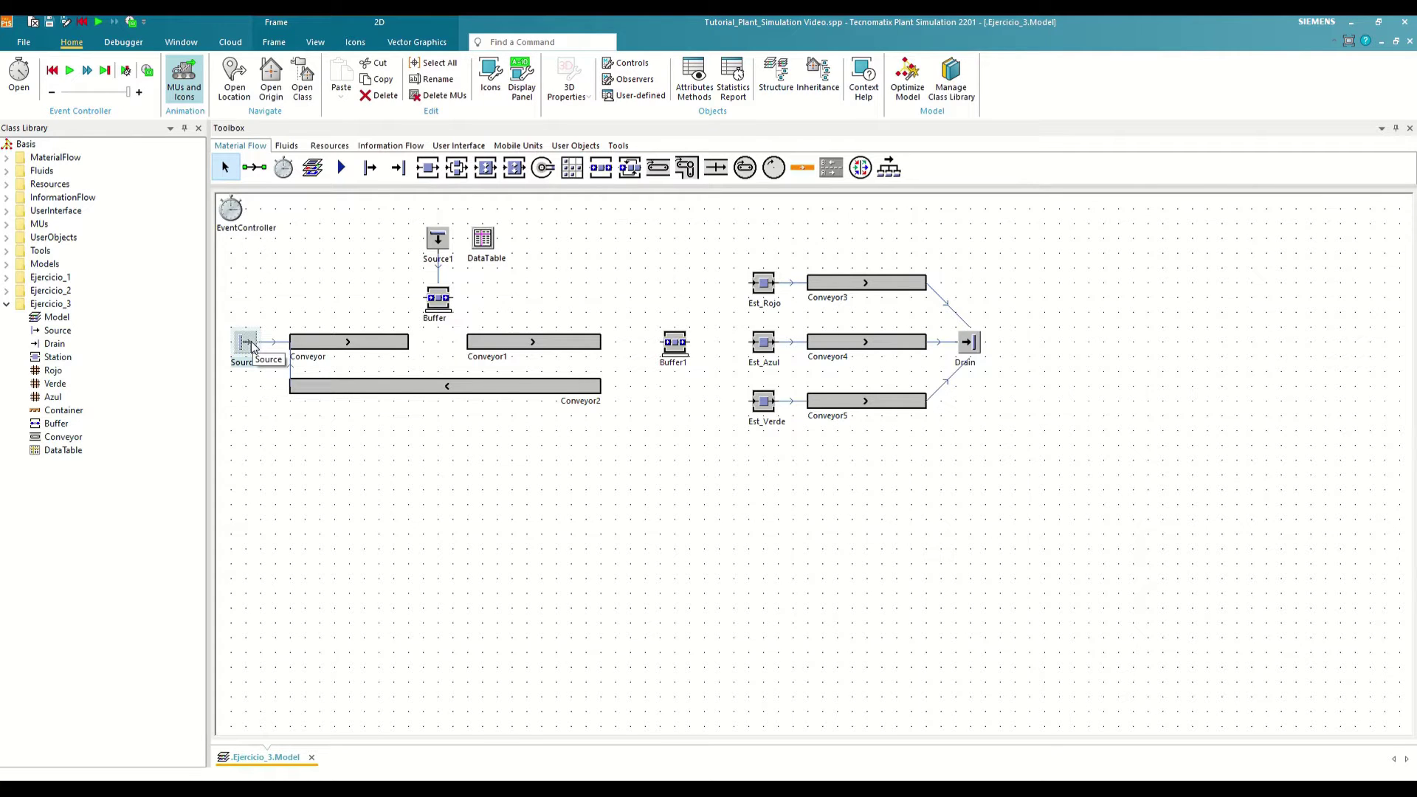
{"action": "left_click", "coordinate": [67, 411]}
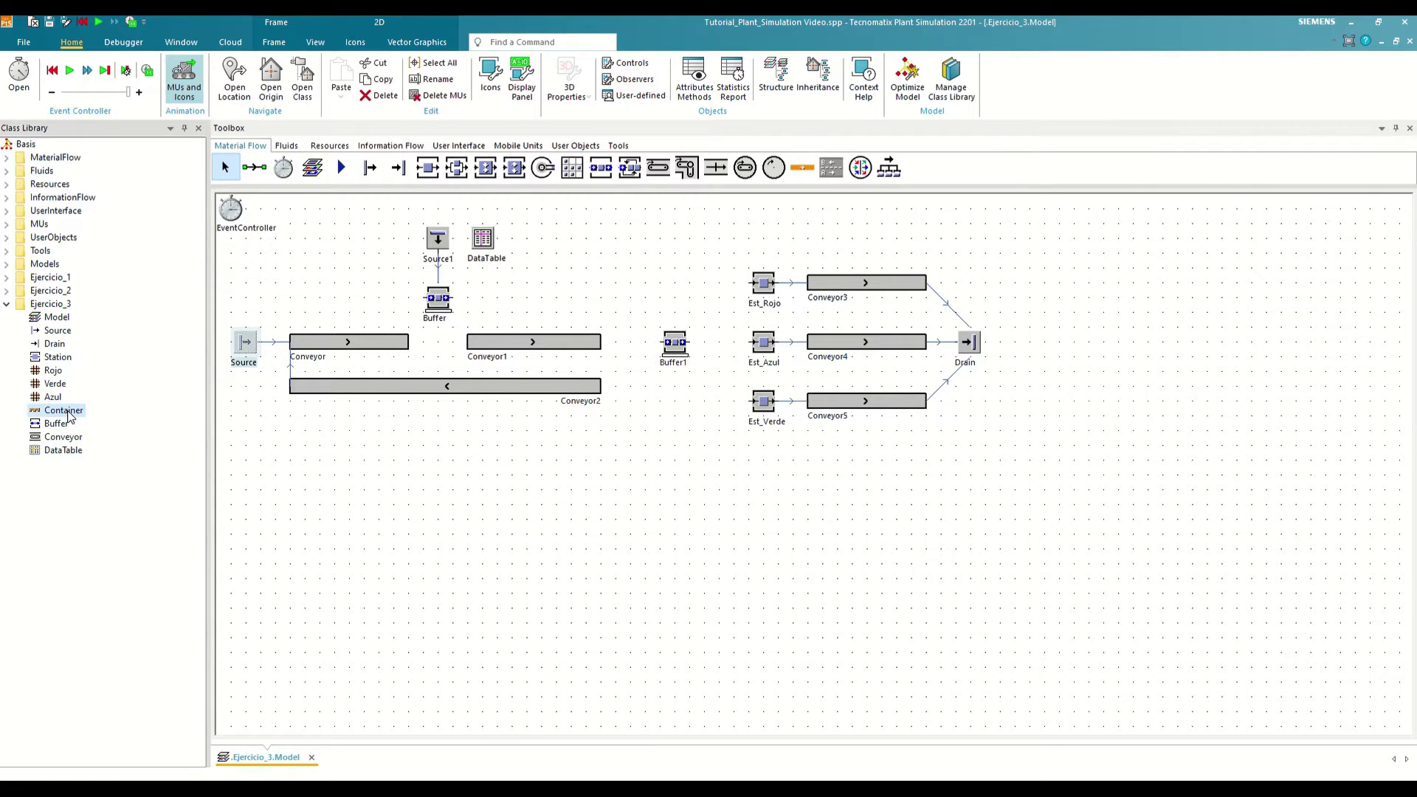
{"action": "left_click_drag", "start_coordinate": [69, 416], "coordinate": [247, 344]}
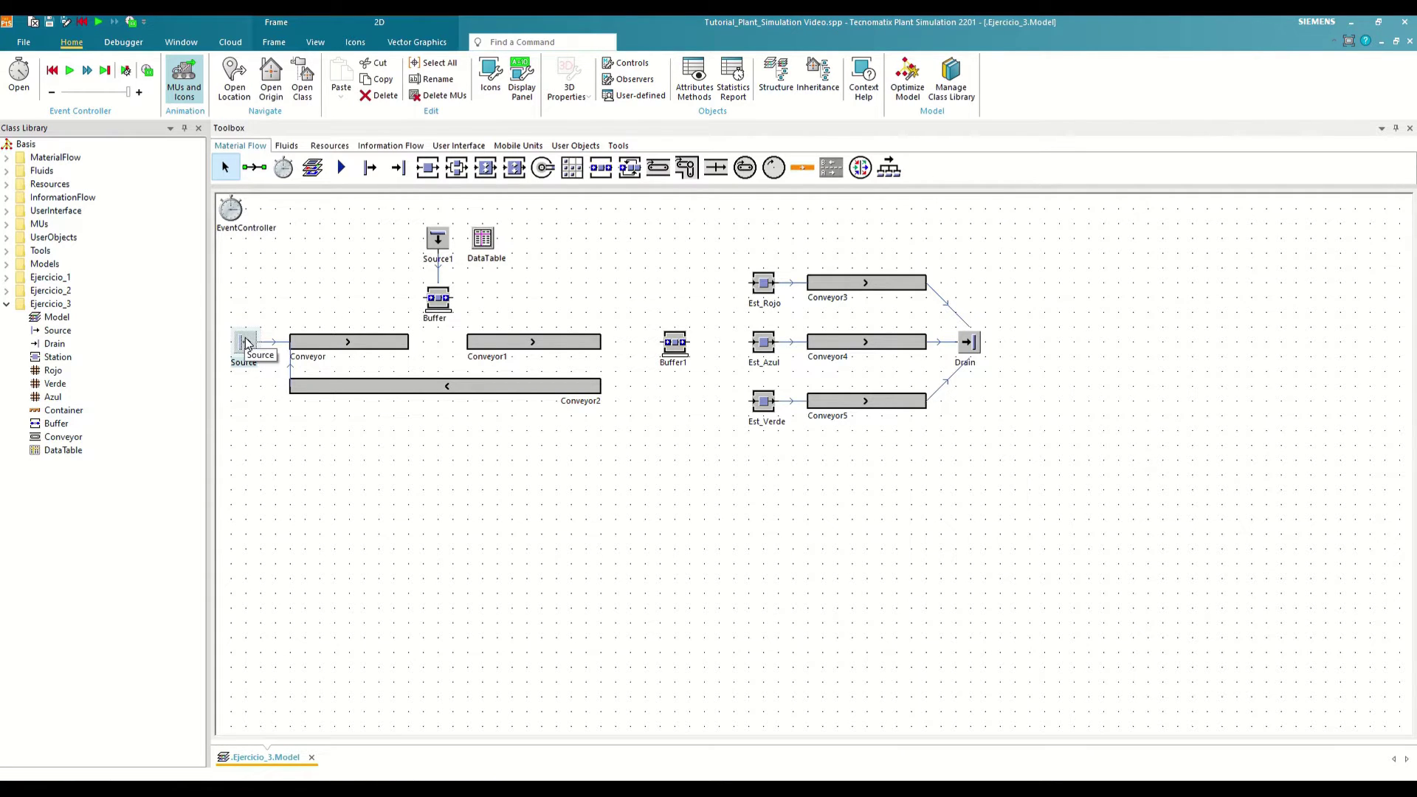
Set Source to create an amount of 5 with a constant interval of 1:3.
{"action": "double_click", "coordinate": [245, 341]}
{"action": "double_click", "coordinate": [808, 382]}
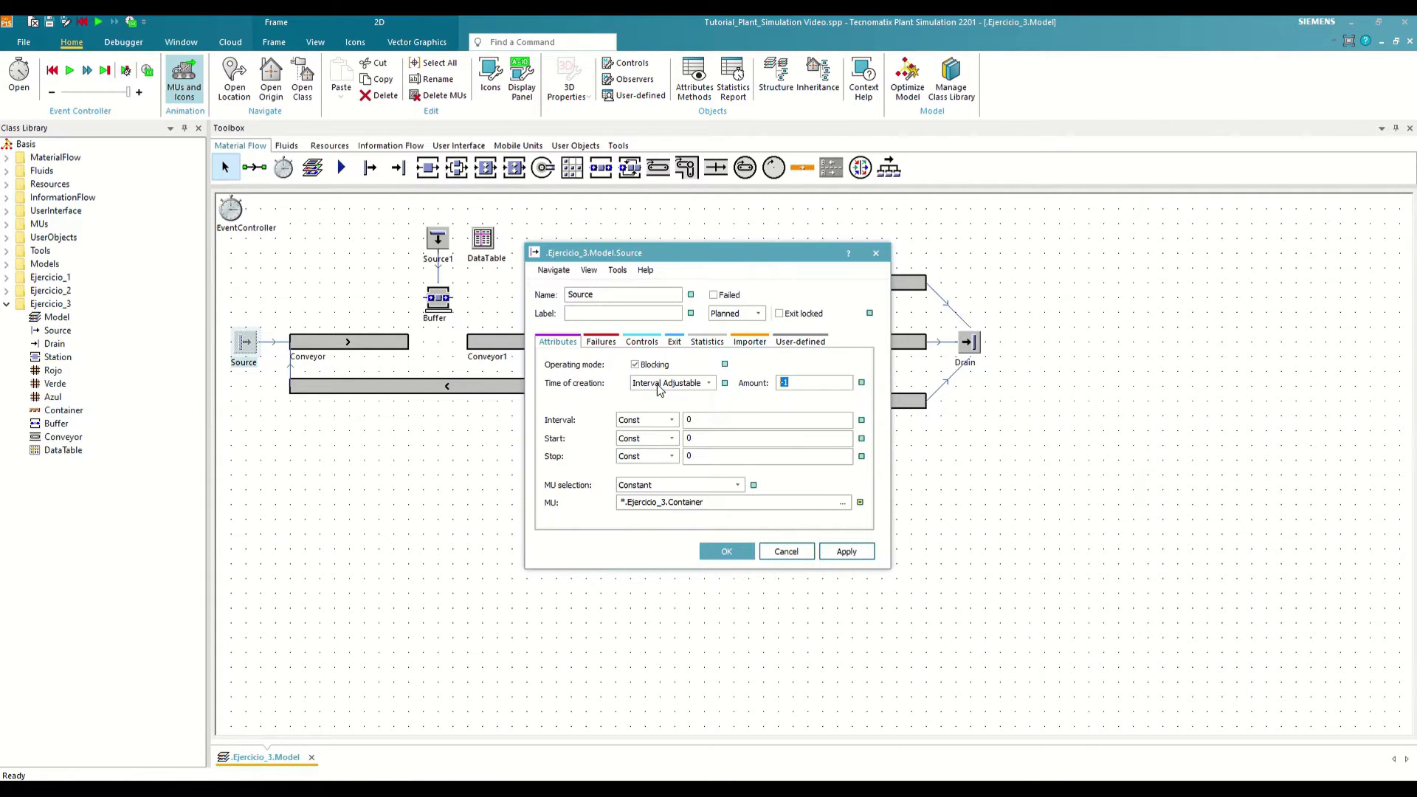
{"action": "type", "text": "5"}
{"action": "double_click", "coordinate": [689, 419]}
{"action": "type", "text": "1:3"}
{"action": "left_click", "coordinate": [722, 551]}
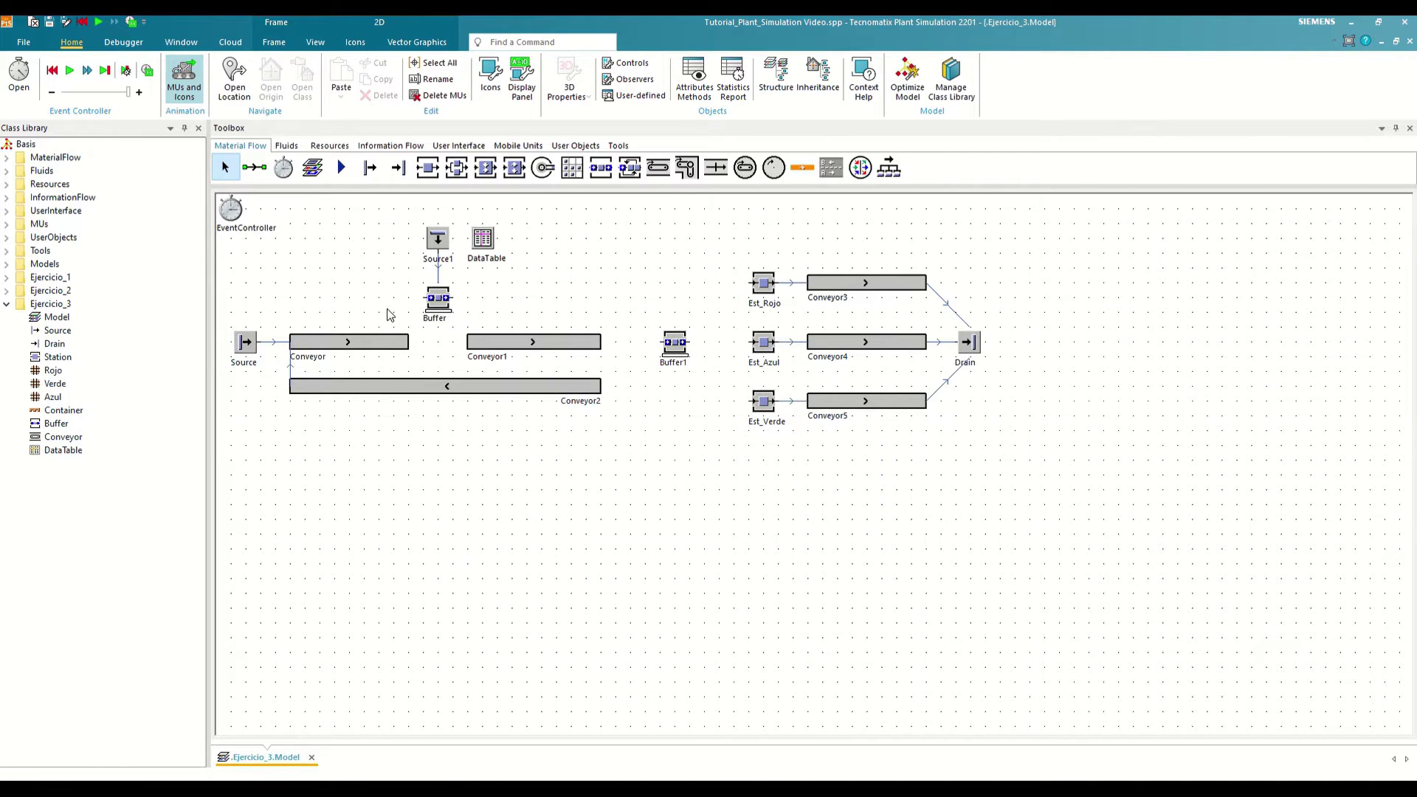
Set Source1's MU selection to Random and assign DataTable as its table.
{"action": "left_click", "coordinate": [443, 246]}
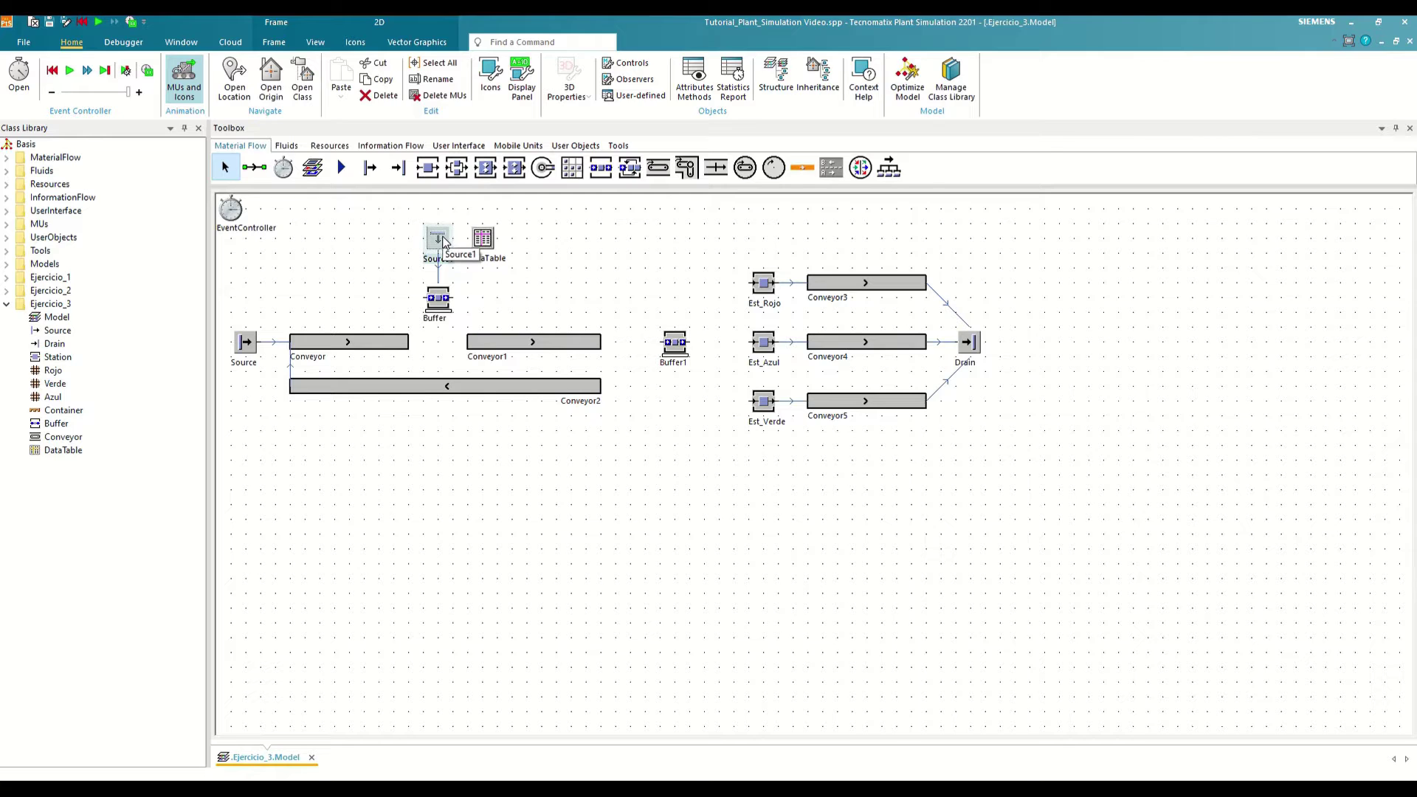
{"action": "double_click", "coordinate": [444, 242]}
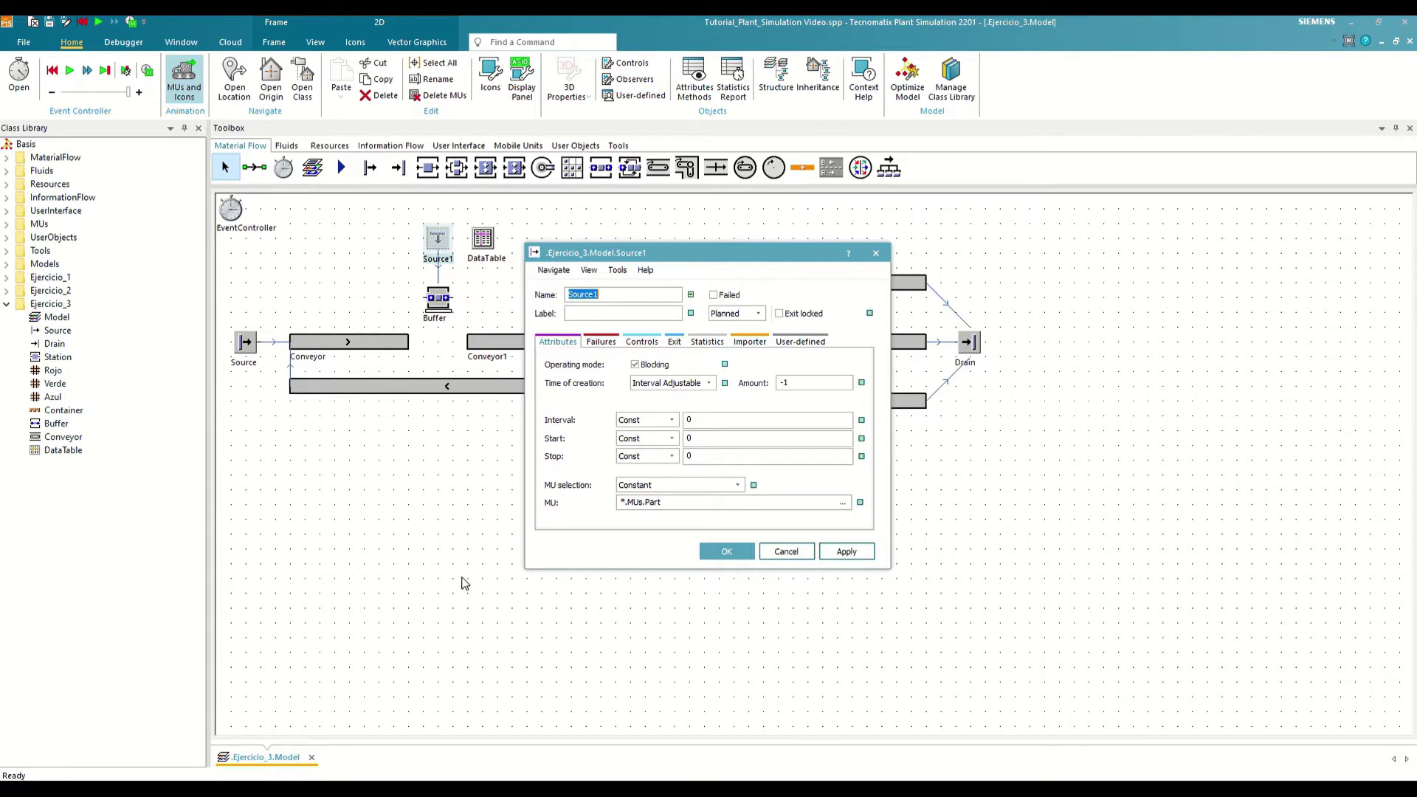
{"action": "left_click", "coordinate": [624, 485]}
{"action": "left_click", "coordinate": [636, 527]}
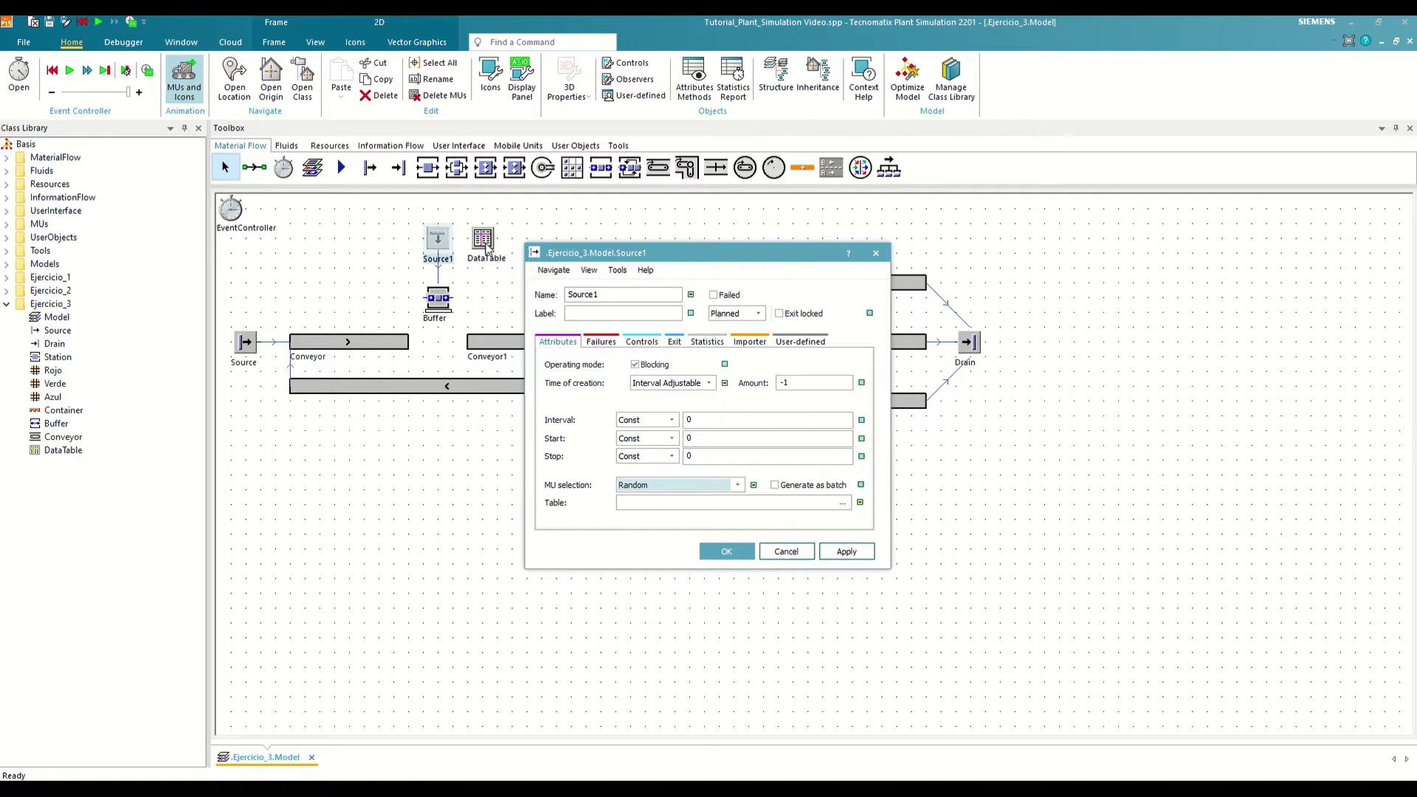
{"action": "left_click_drag", "start_coordinate": [486, 244], "coordinate": [643, 516]}
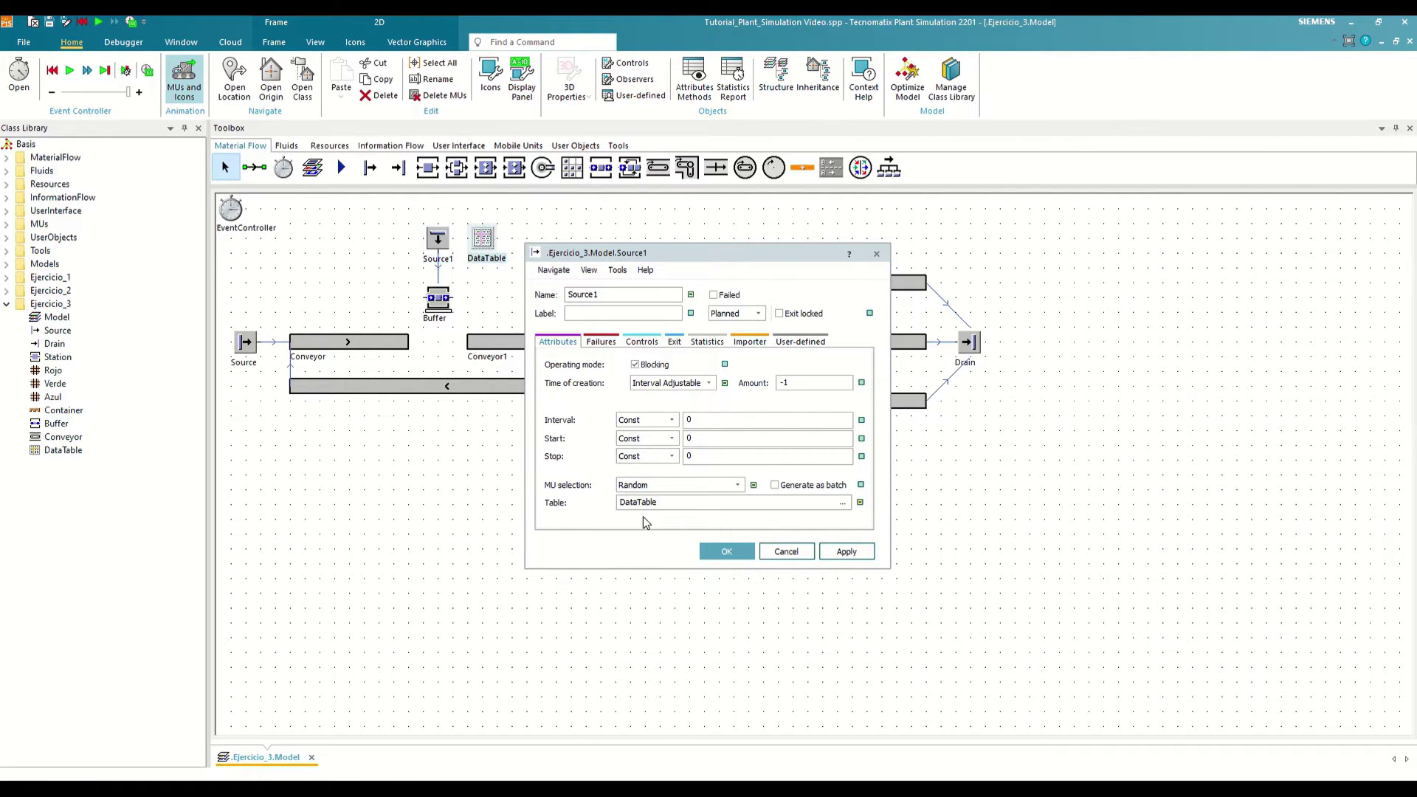
{"action": "left_click", "coordinate": [726, 551]}
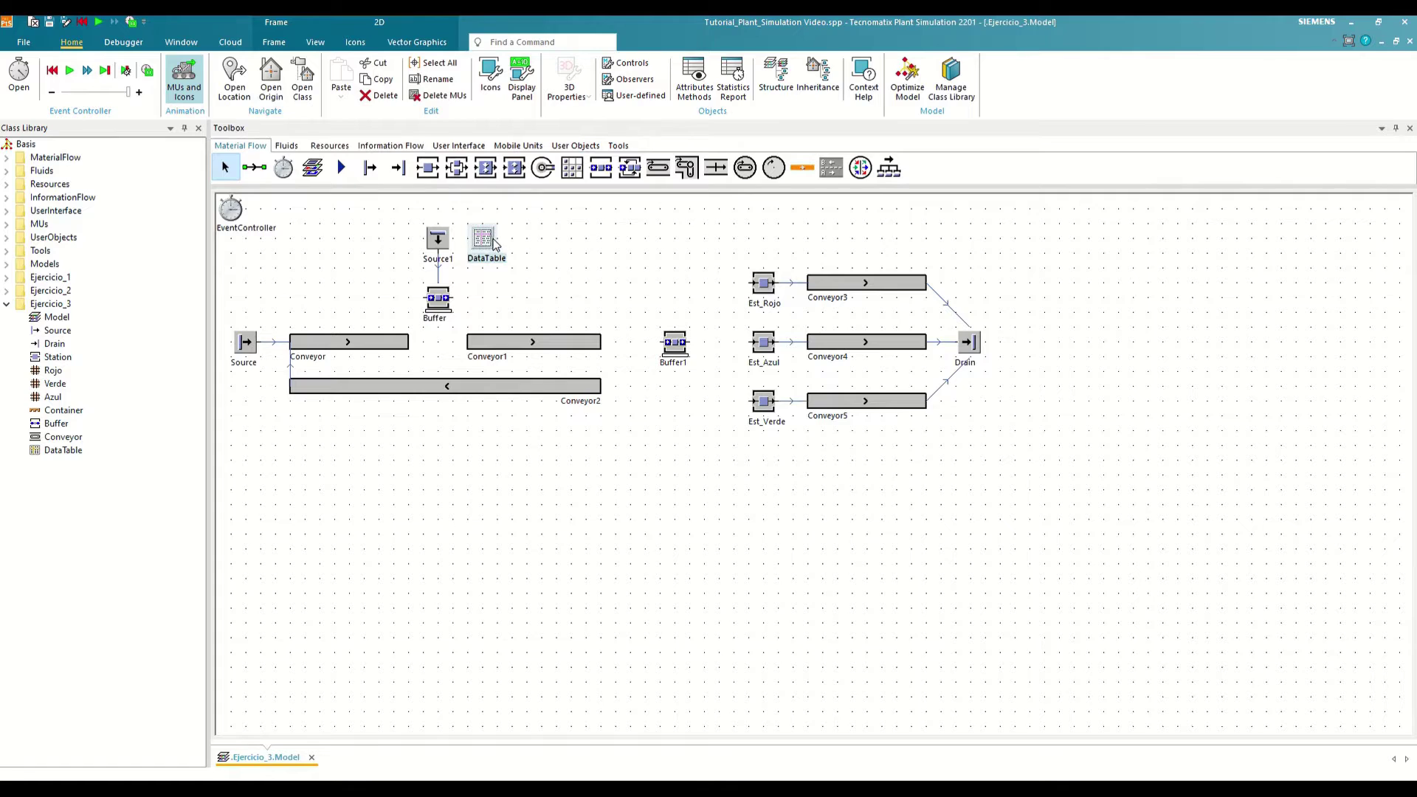
Fill DataTable with the Rojo, Verde and Azul parts of Ejercicio_3, each with frequency 33.00 and number 1.
{"action": "double_click", "coordinate": [490, 240]}
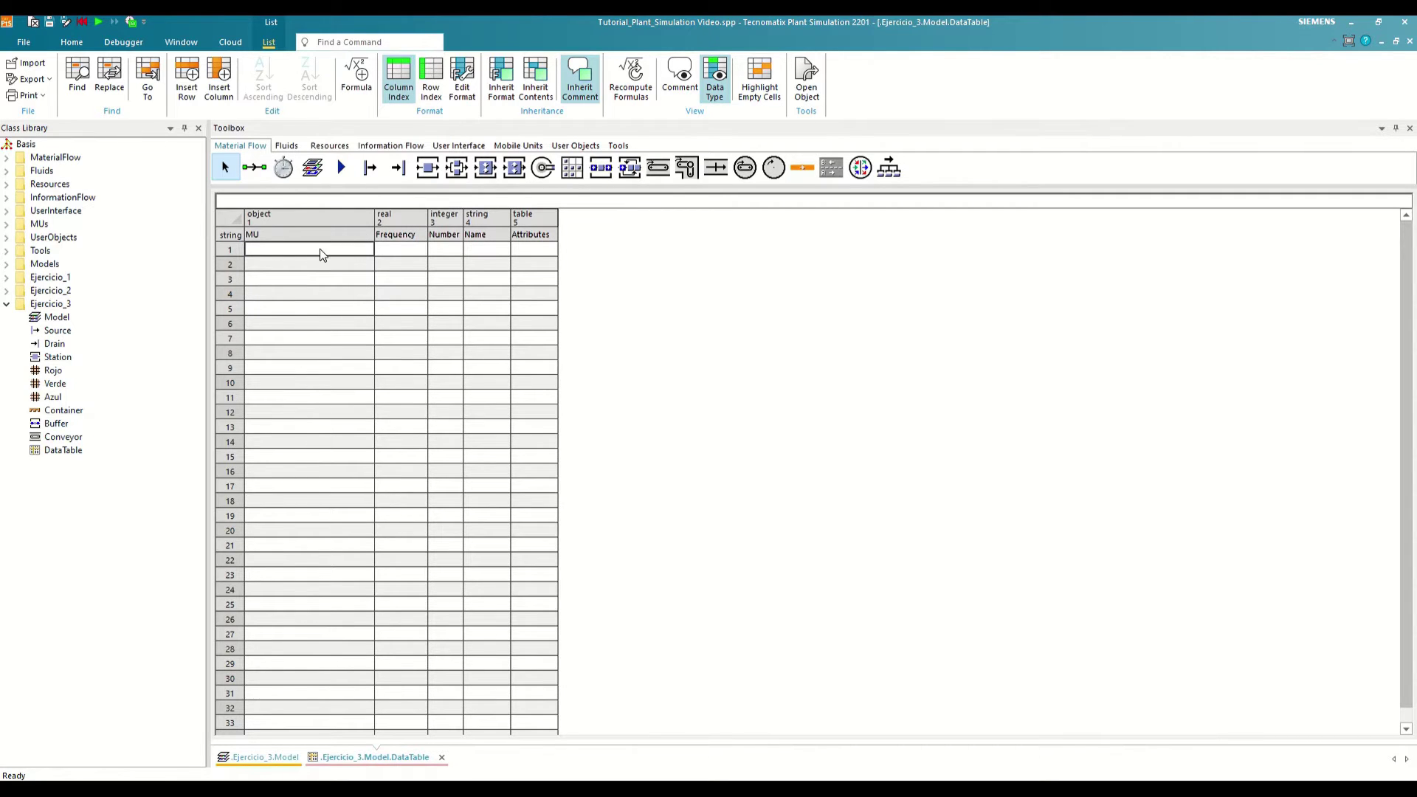
{"action": "type", "text": ".Ejercicio_3.Rojo\t33.00\t1 .Ejercicio_3.Verde\t33.00\t1 .Ejercicio_3.Azul\t33.00\t1"}
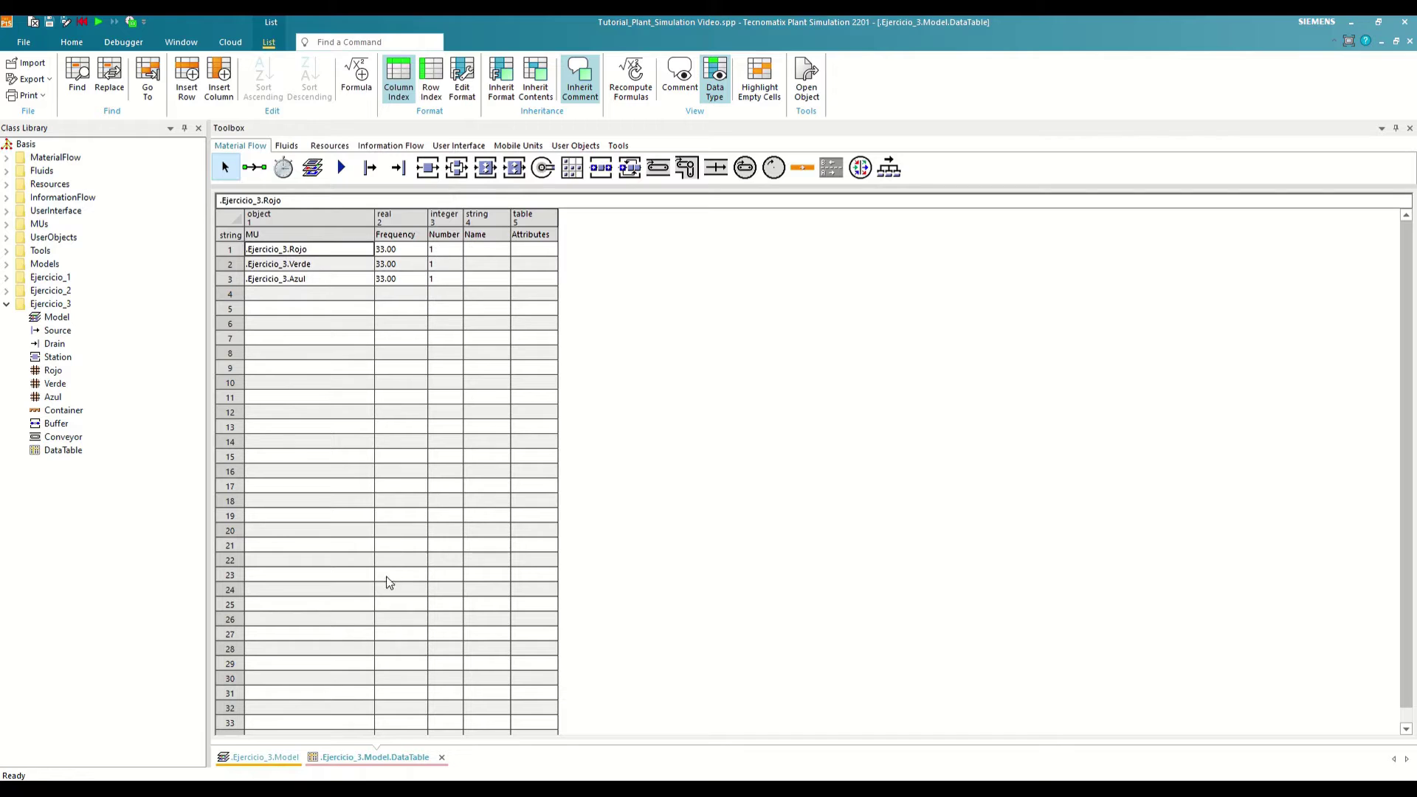
{"action": "middle_click", "coordinate": [372, 760]}
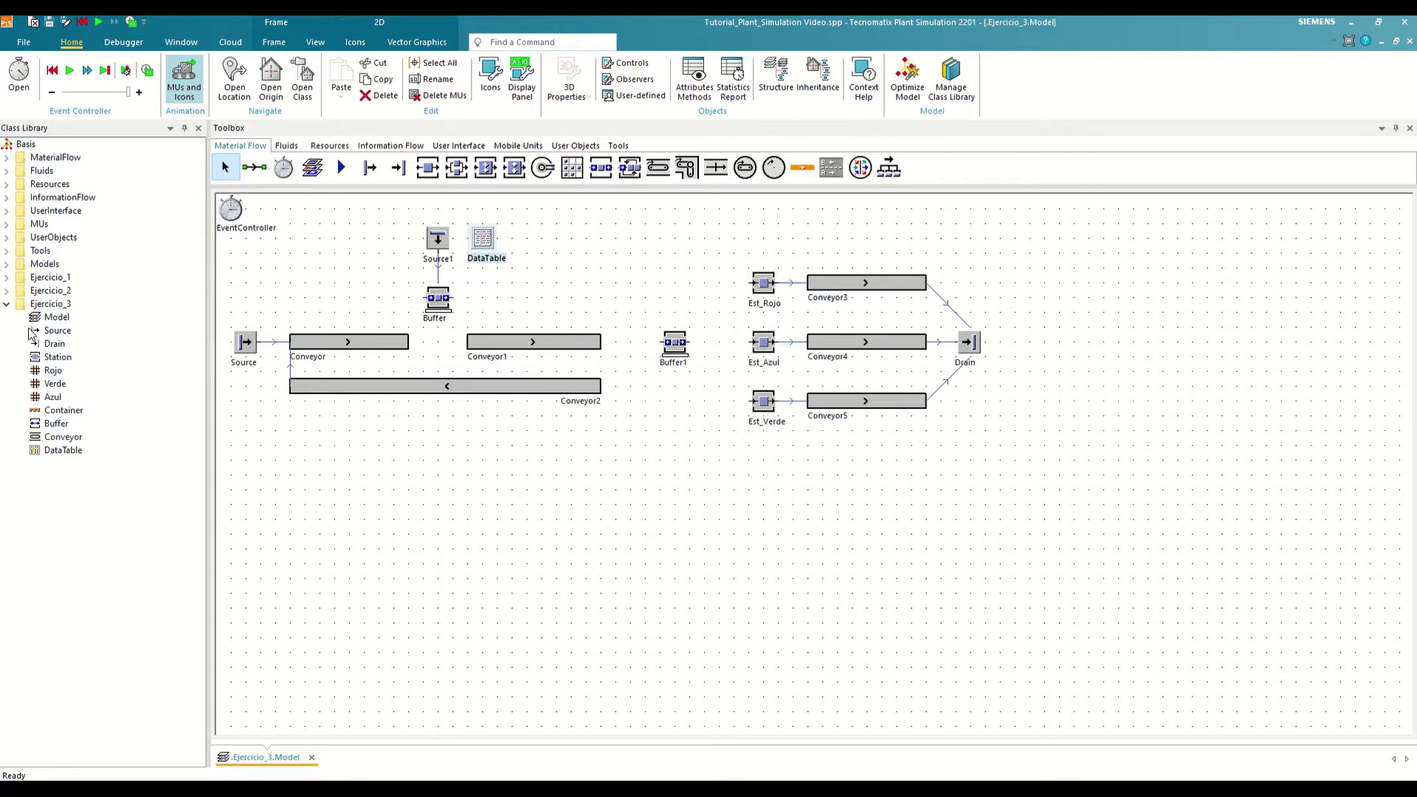
Examine the graphics settings of the Rojo part and the Container, and view Rojo's icon drawing.
{"action": "left_click", "coordinate": [51, 372]}
{"action": "double_click", "coordinate": [52, 373]}
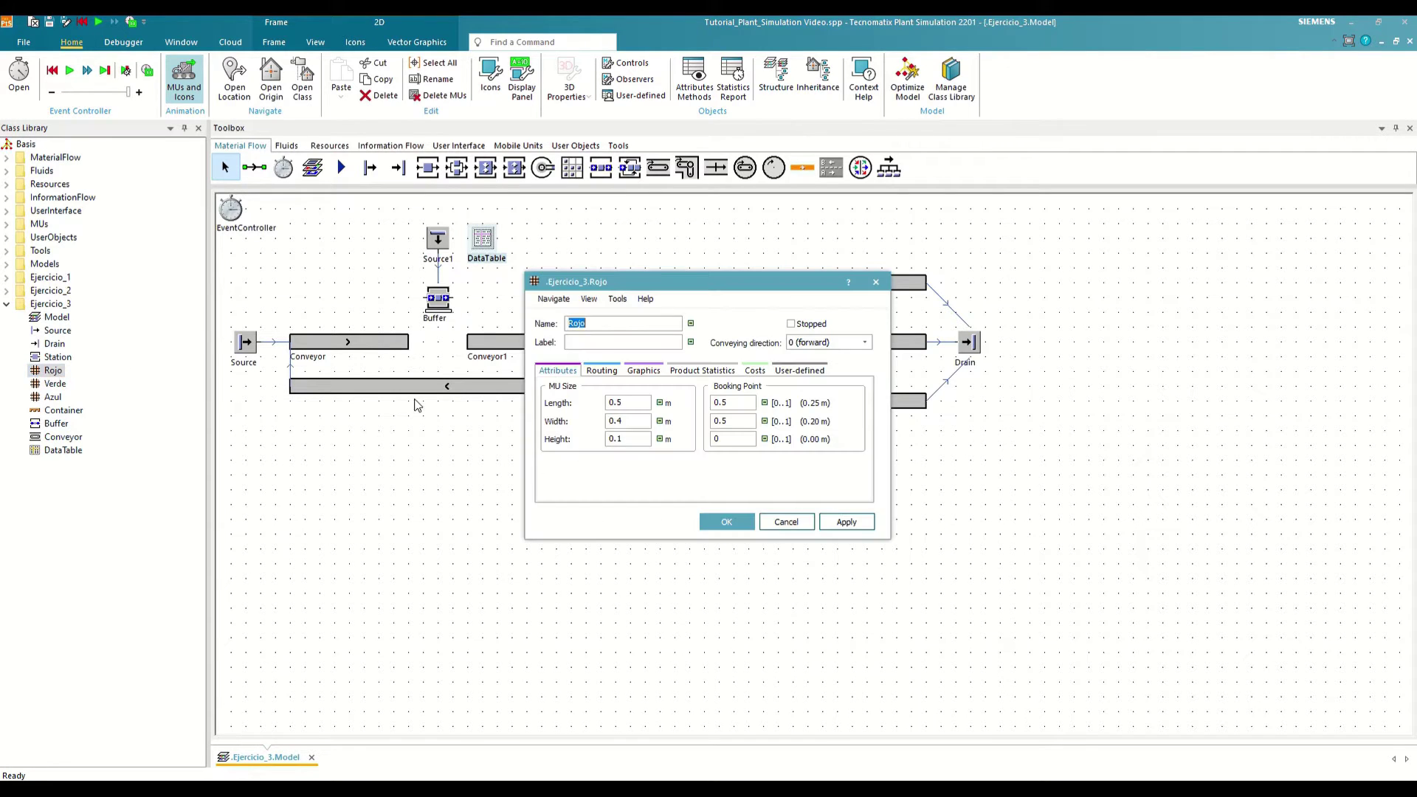
{"action": "left_click", "coordinate": [643, 370]}
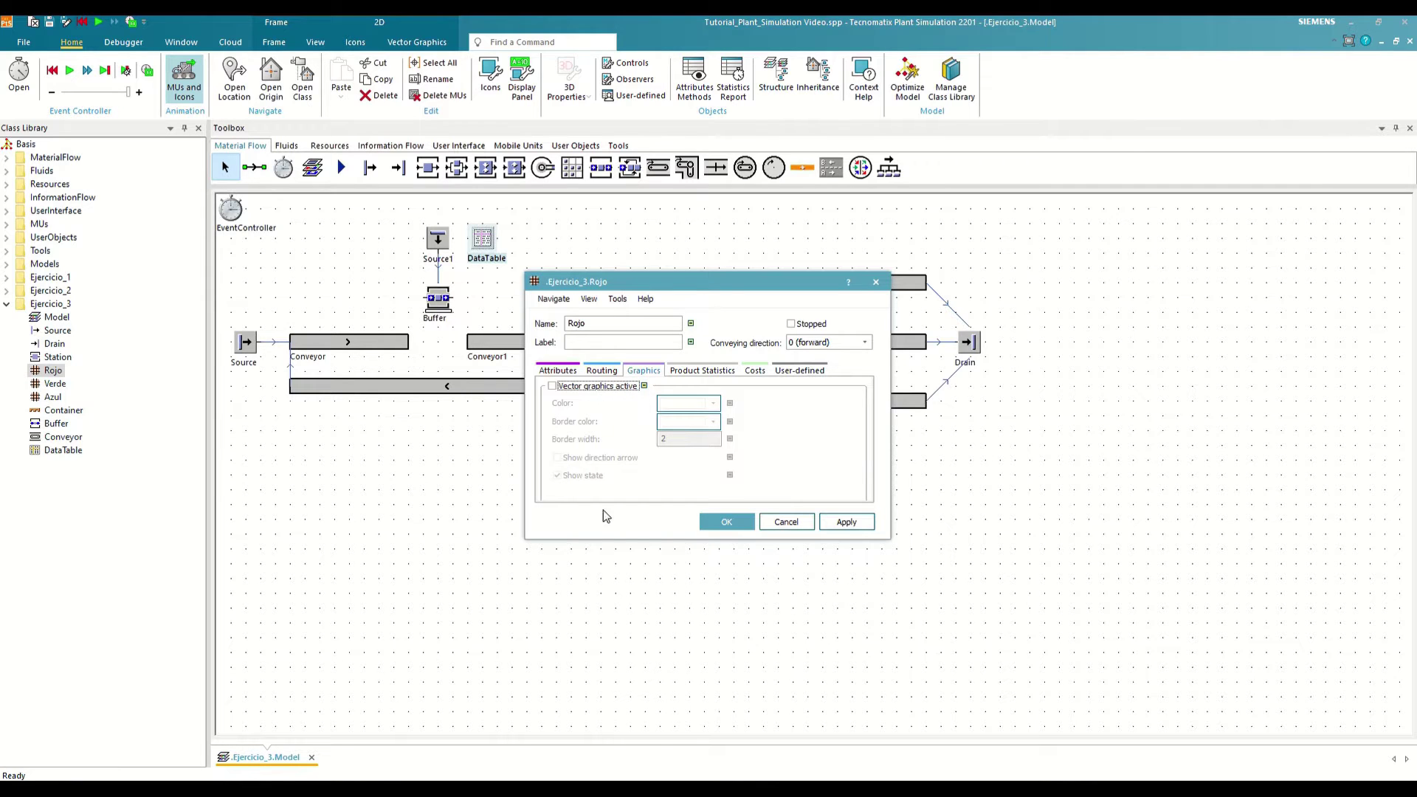
{"action": "left_click", "coordinate": [787, 524]}
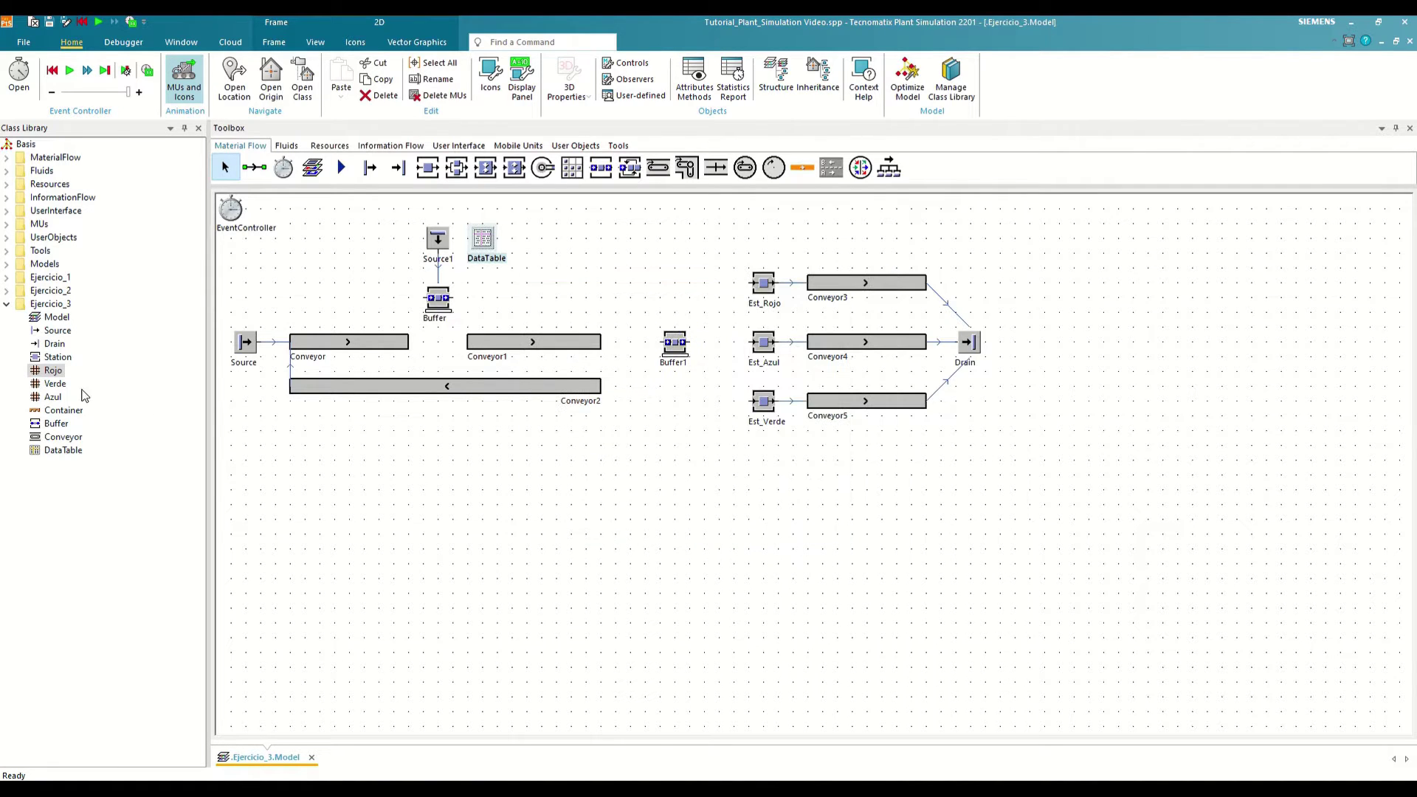
{"action": "right_click", "coordinate": [57, 373]}
{"action": "left_click", "coordinate": [128, 577]}
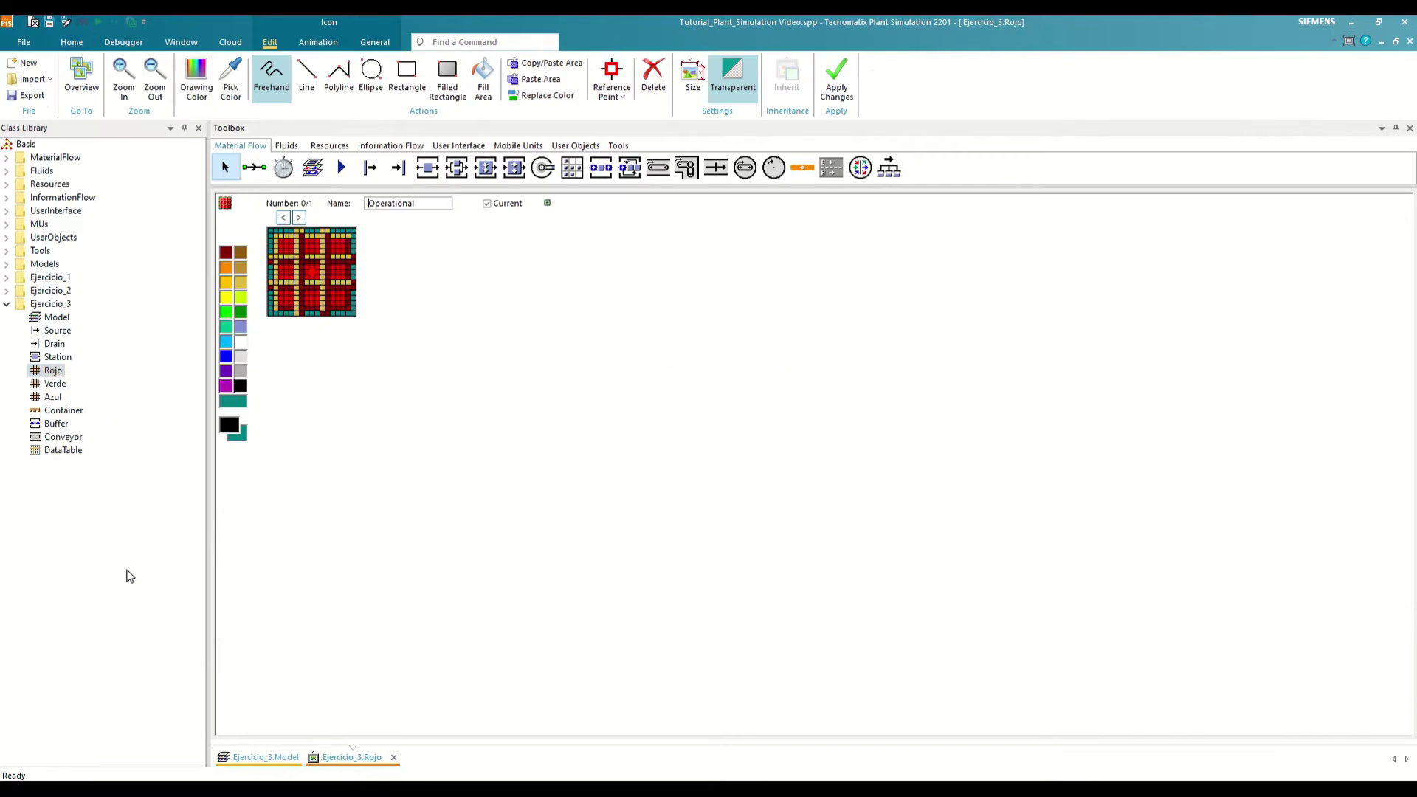
{"action": "left_click", "coordinate": [353, 761]}
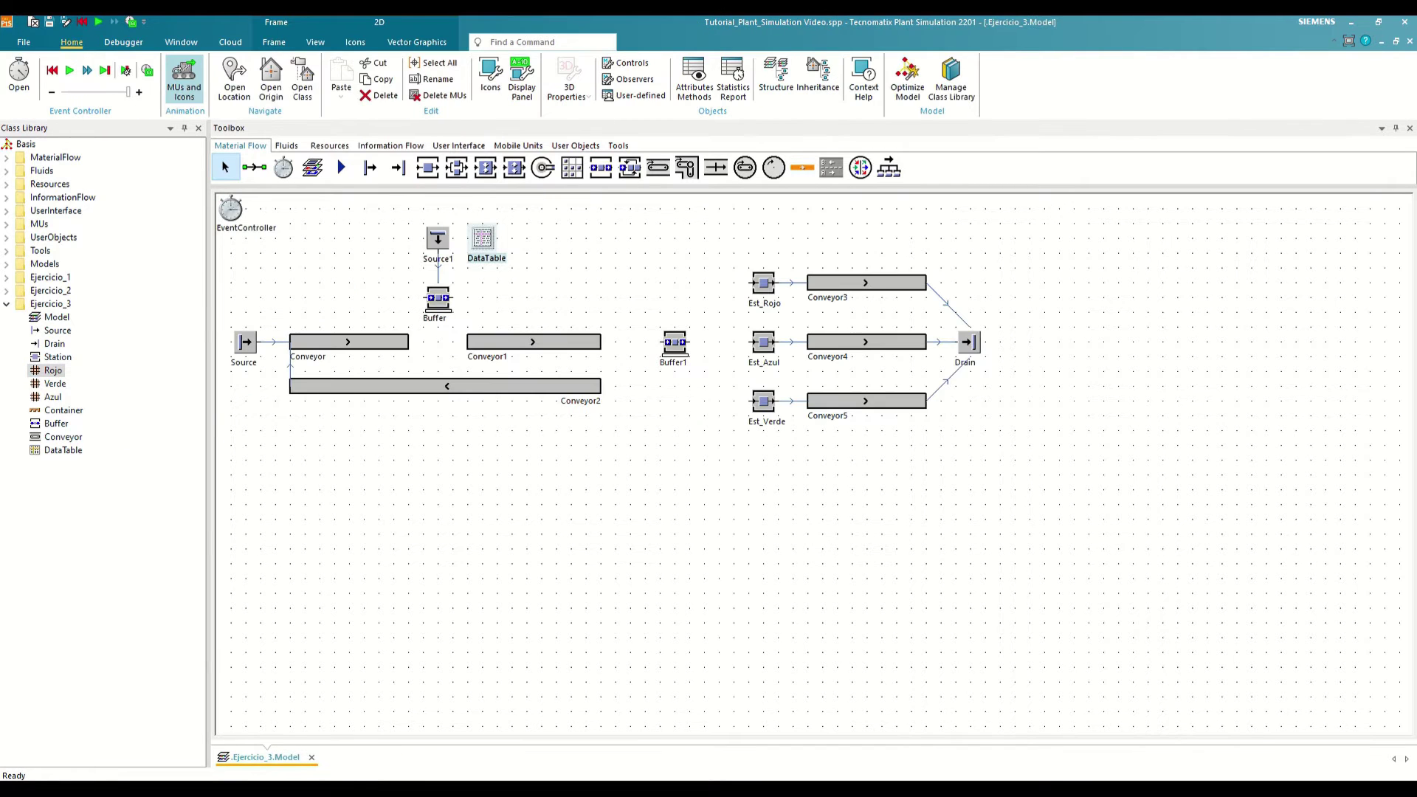
{"action": "double_click", "coordinate": [80, 411]}
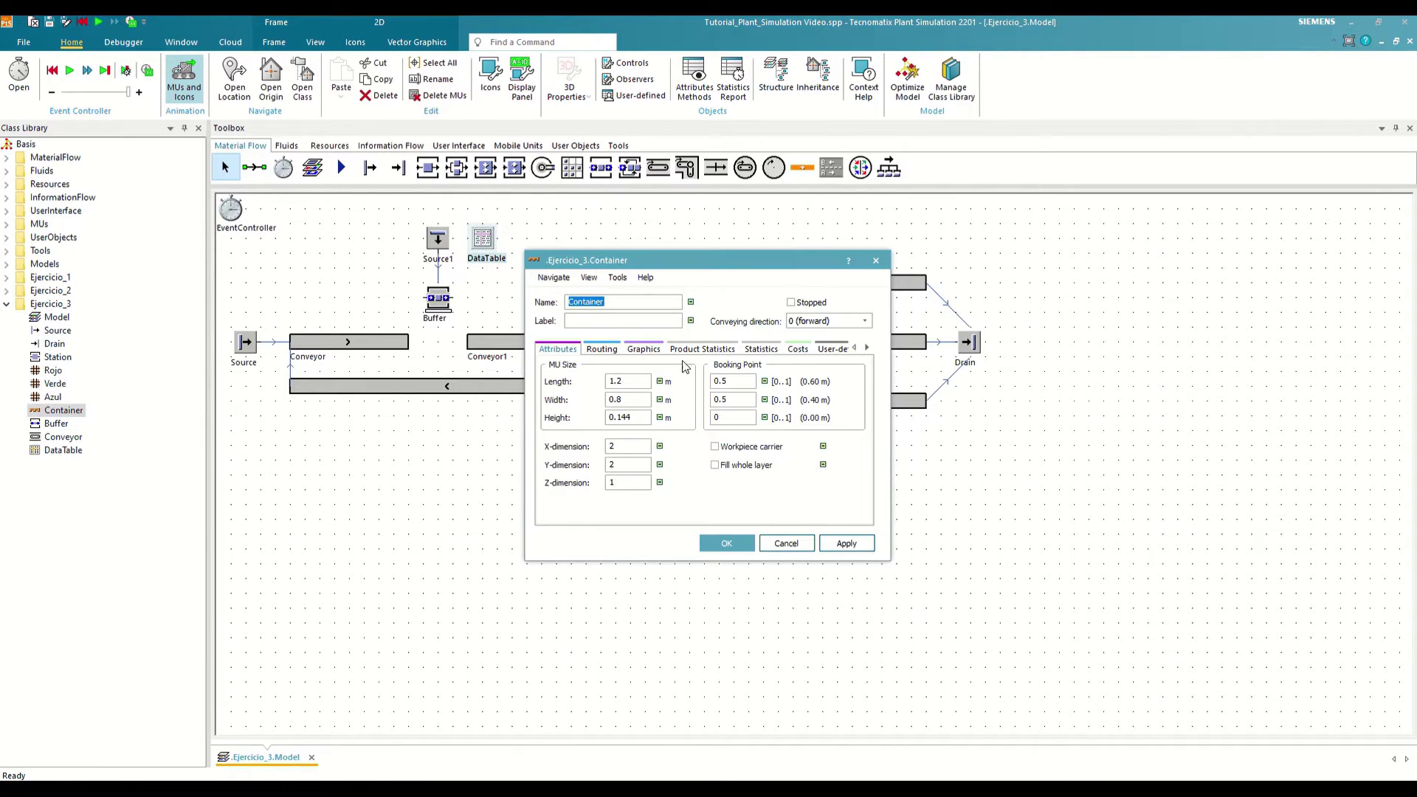
{"action": "left_click", "coordinate": [645, 348]}
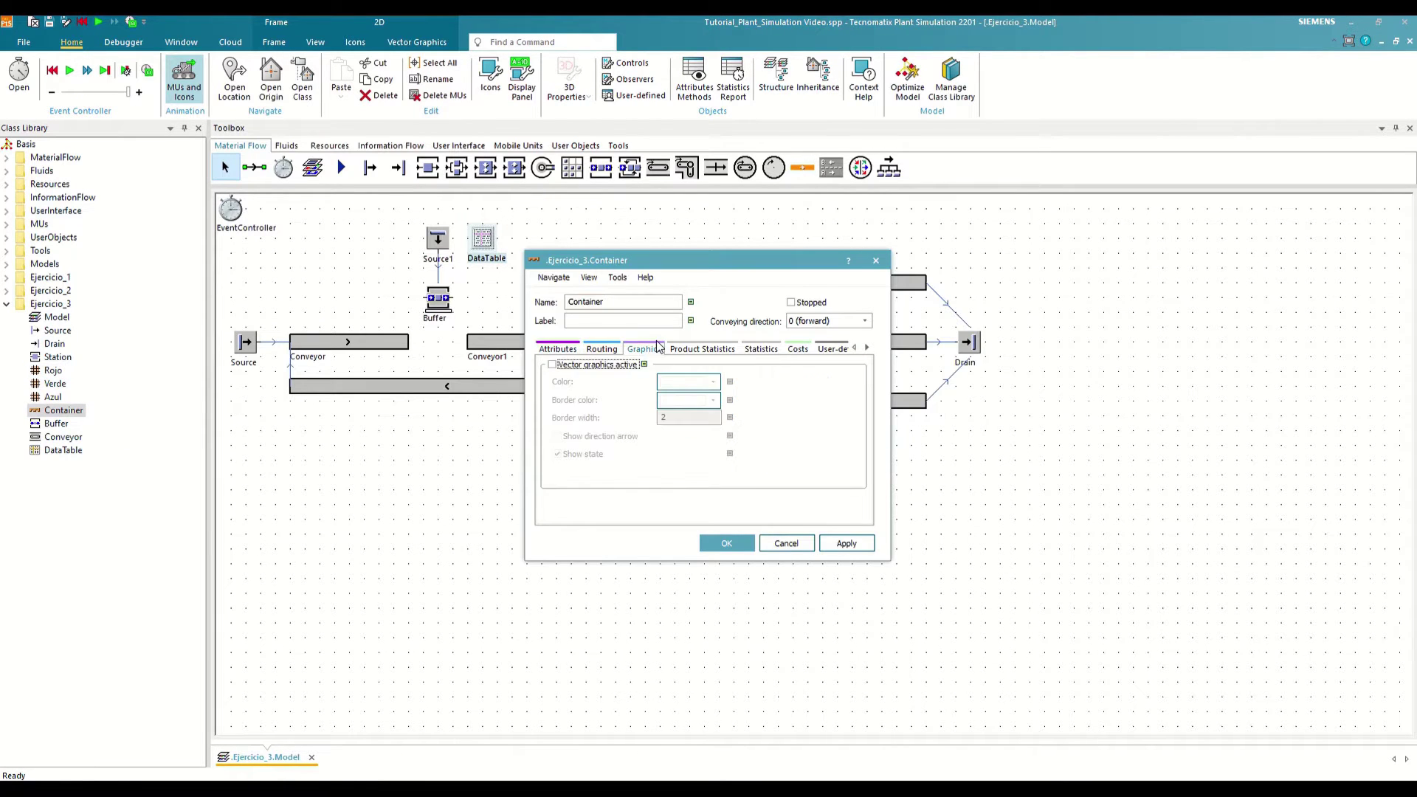
{"action": "left_click", "coordinate": [876, 261]}
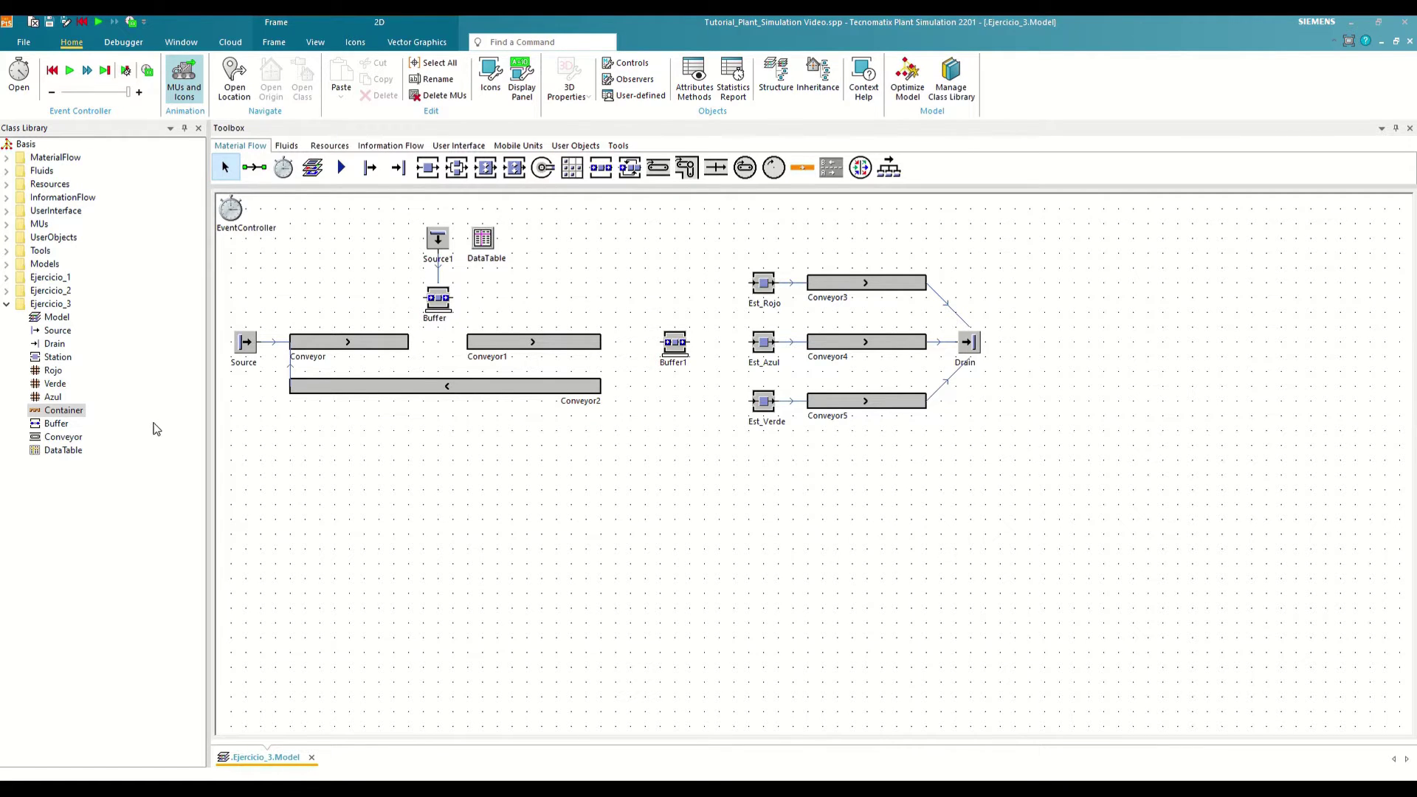
Add an AssemblyStation to the Ejercicio_3 library and place it in the model between Conveyor and Conveyor1.
{"action": "left_click_drag", "start_coordinate": [490, 170], "coordinate": [64, 316]}
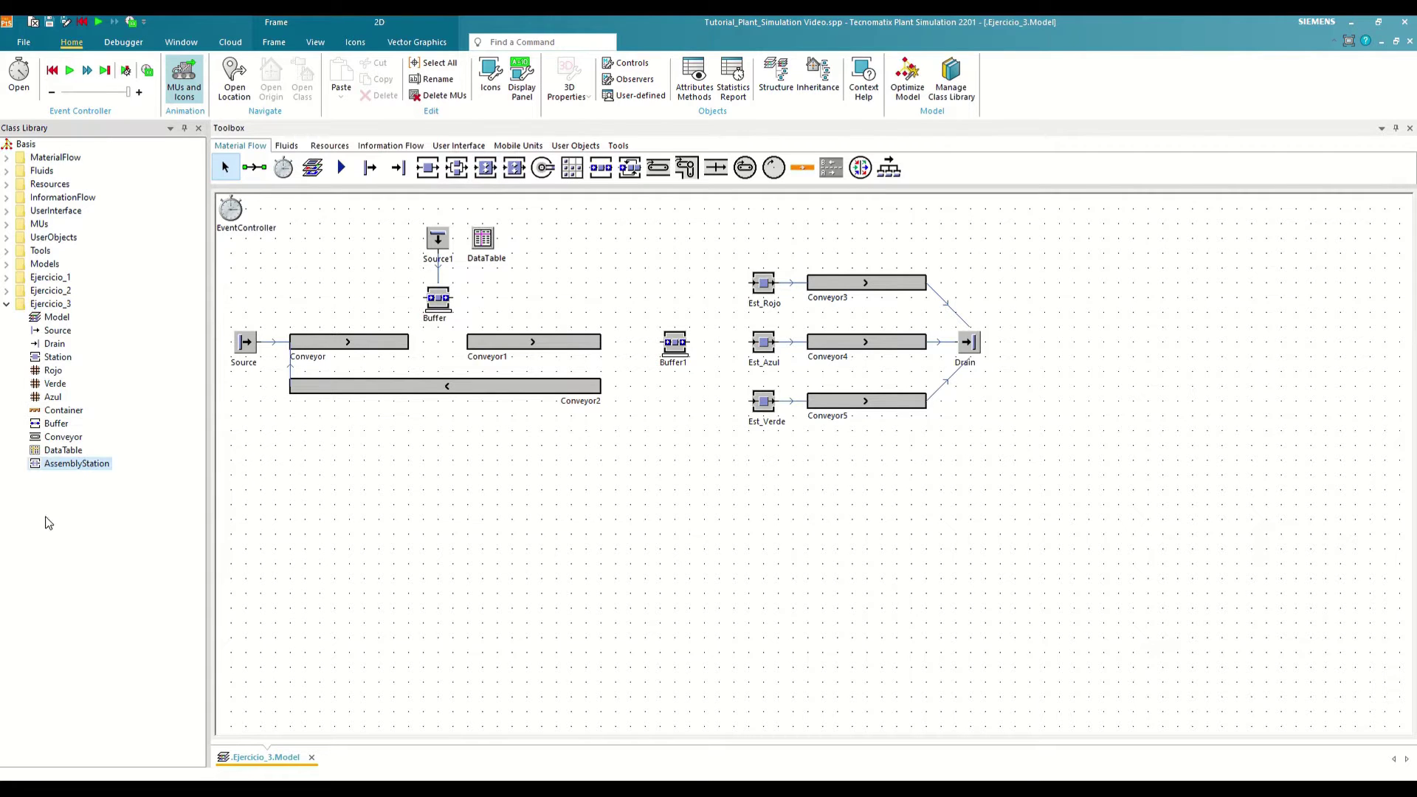
{"action": "left_click_drag", "start_coordinate": [436, 347], "coordinate": [437, 344]}
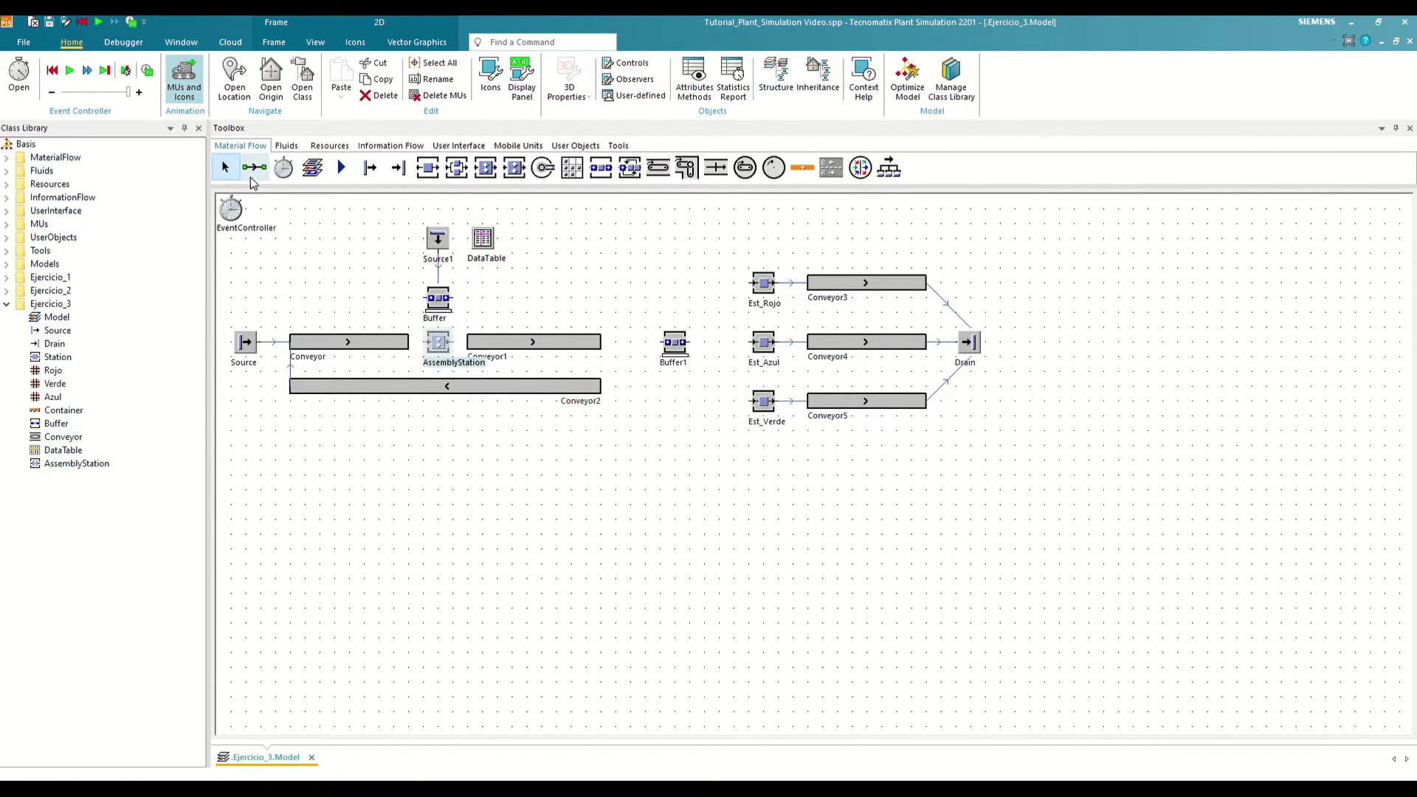
Connect Buffer and Conveyor, in that order, to AssemblyStation, and connect AssemblyStation to Conveyor1.
{"action": "left_click", "coordinate": [255, 169]}
{"action": "left_click", "coordinate": [424, 301]}
{"action": "left_click", "coordinate": [438, 342]}
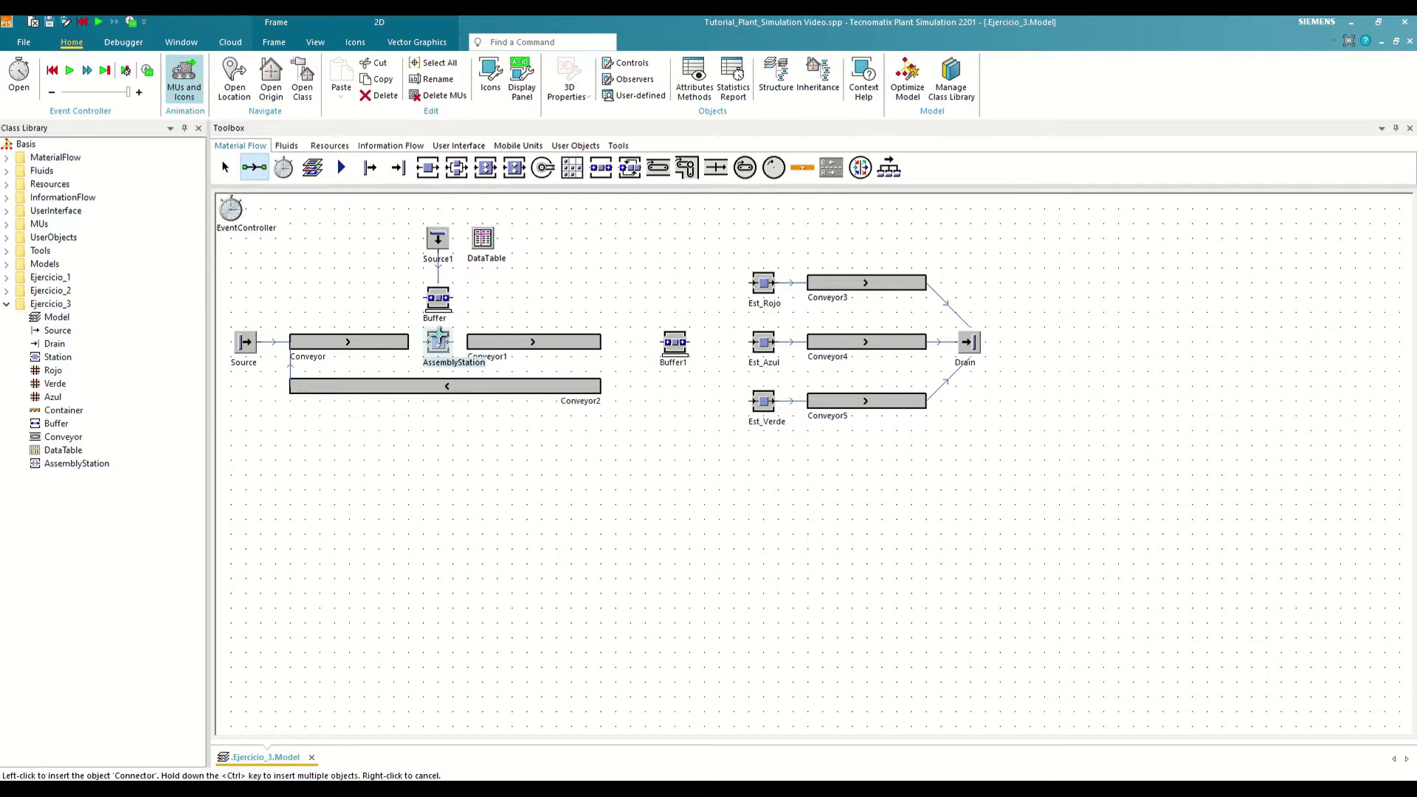
{"action": "left_click", "coordinate": [379, 345]}
{"action": "left_click", "coordinate": [438, 340]}
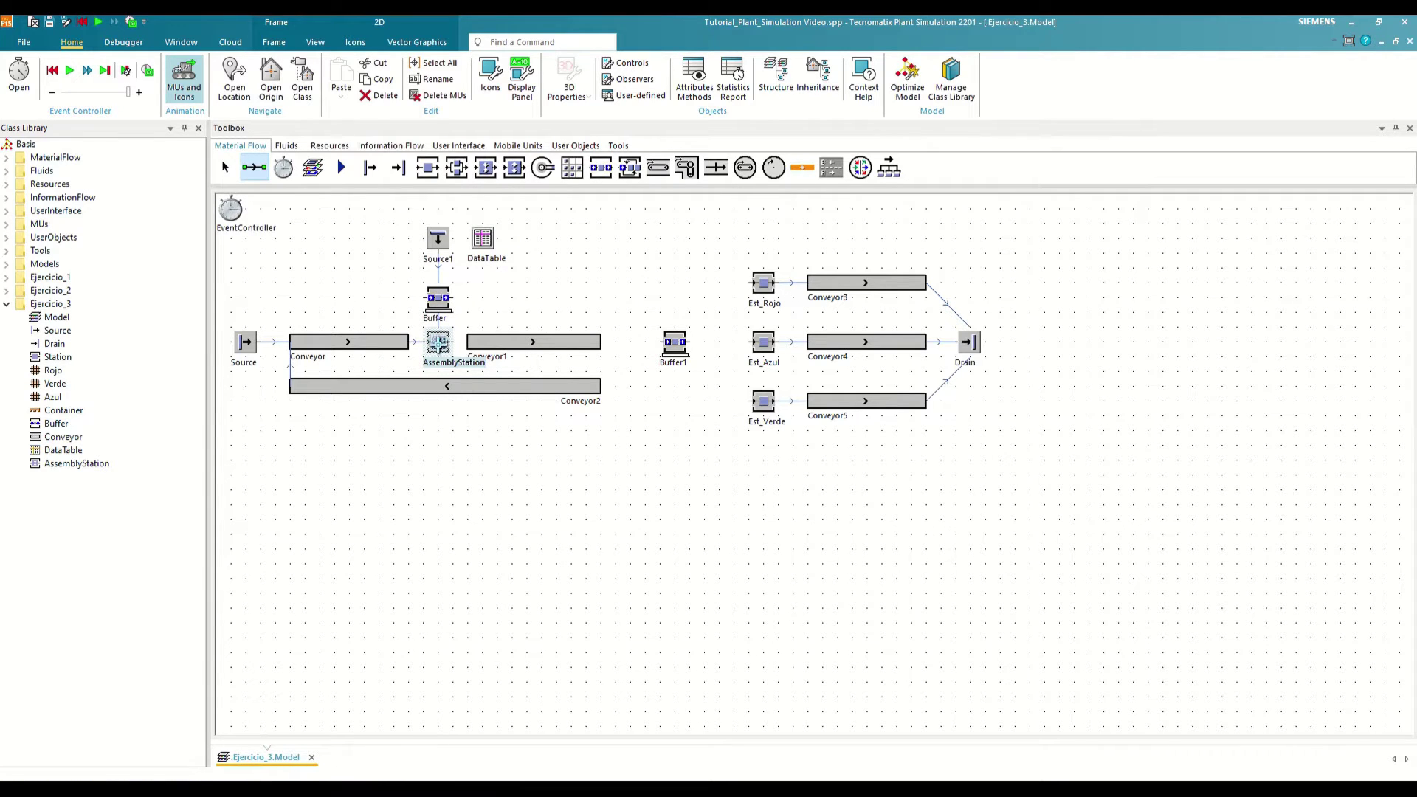
{"action": "left_click", "coordinate": [479, 344]}
{"action": "key", "text": "Escape"}
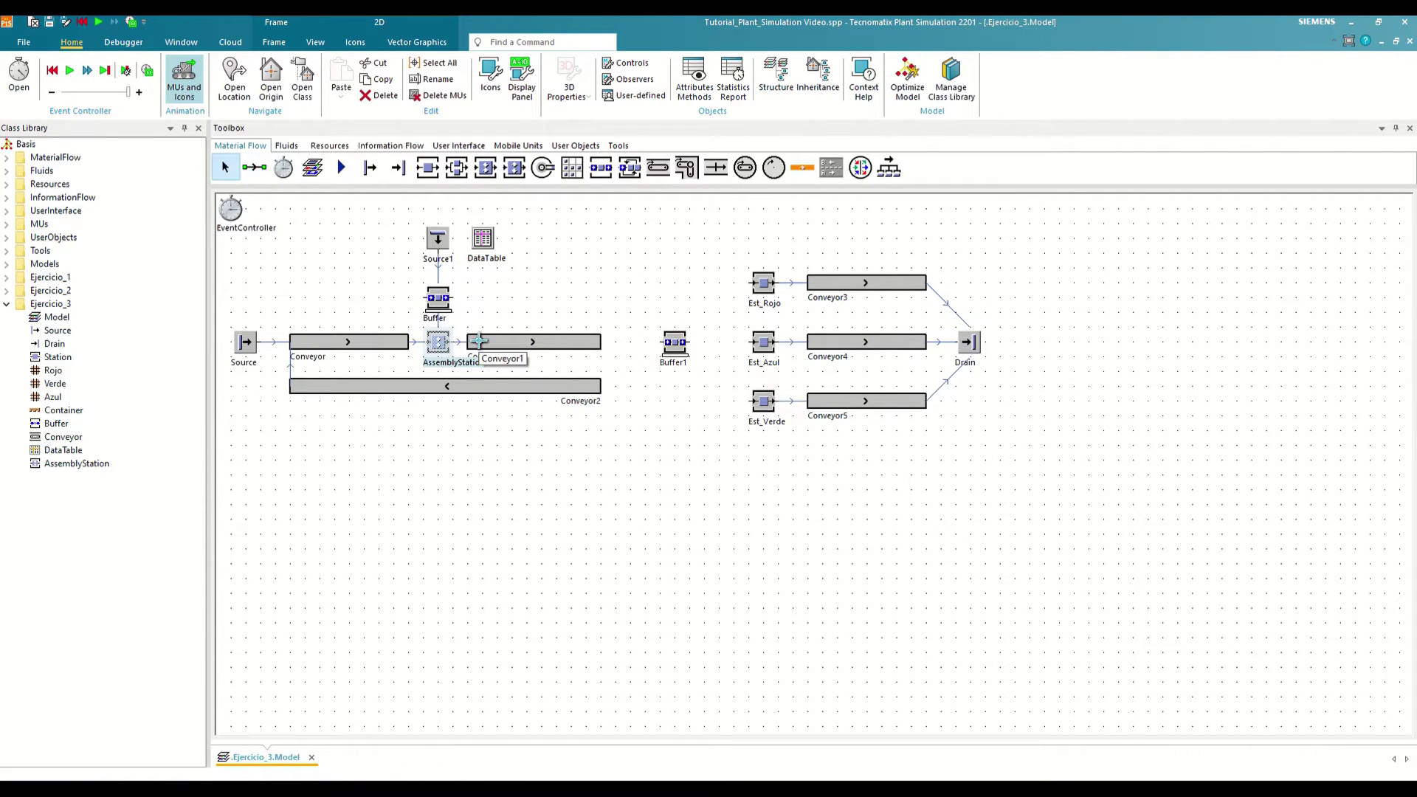
Compare AssemblyStation's attributes and processing times with the time settings of the Est_Rojo station.
{"action": "double_click", "coordinate": [438, 343]}
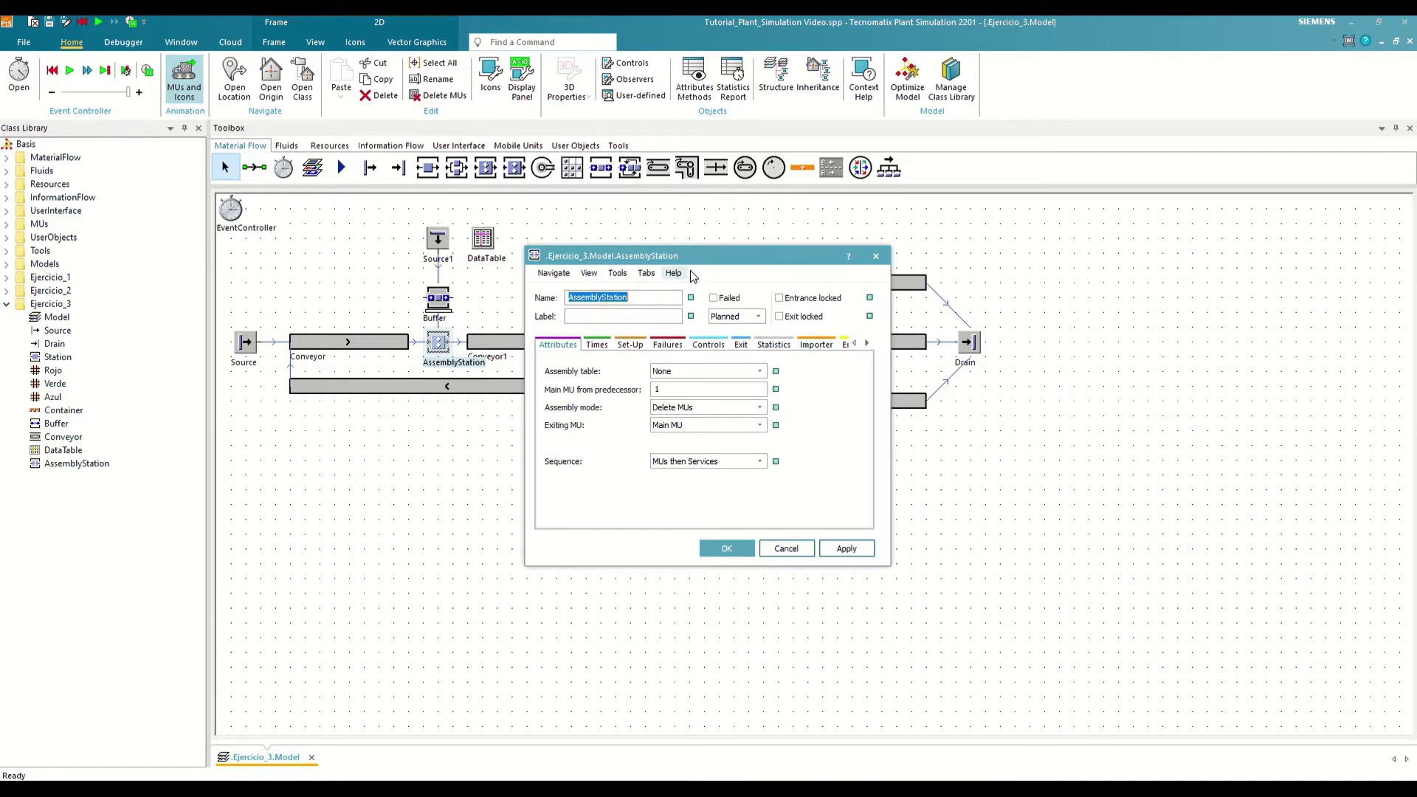
{"action": "left_click_drag", "start_coordinate": [698, 253], "coordinate": [445, 303]}
{"action": "double_click", "coordinate": [767, 299]}
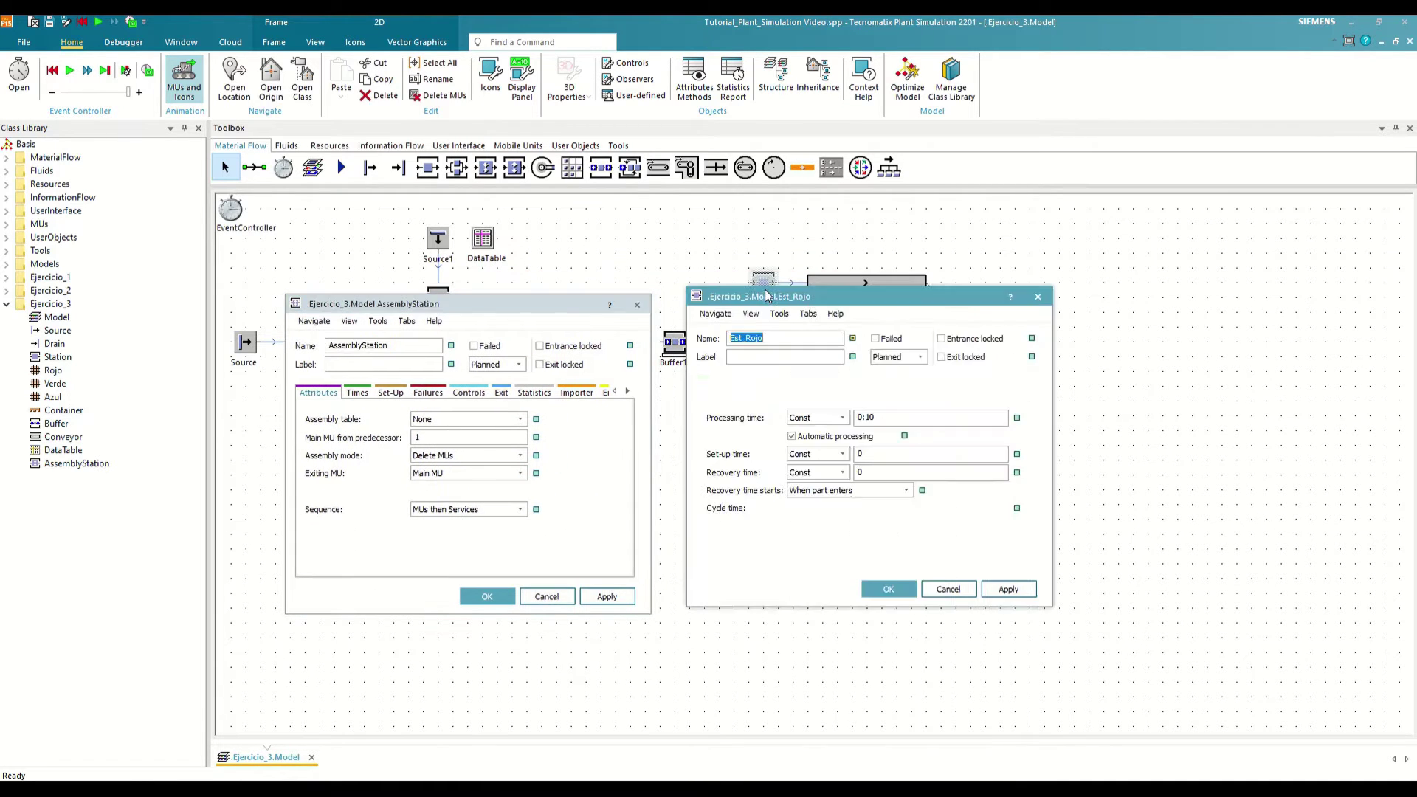
{"action": "left_click_drag", "start_coordinate": [784, 296], "coordinate": [810, 303]}
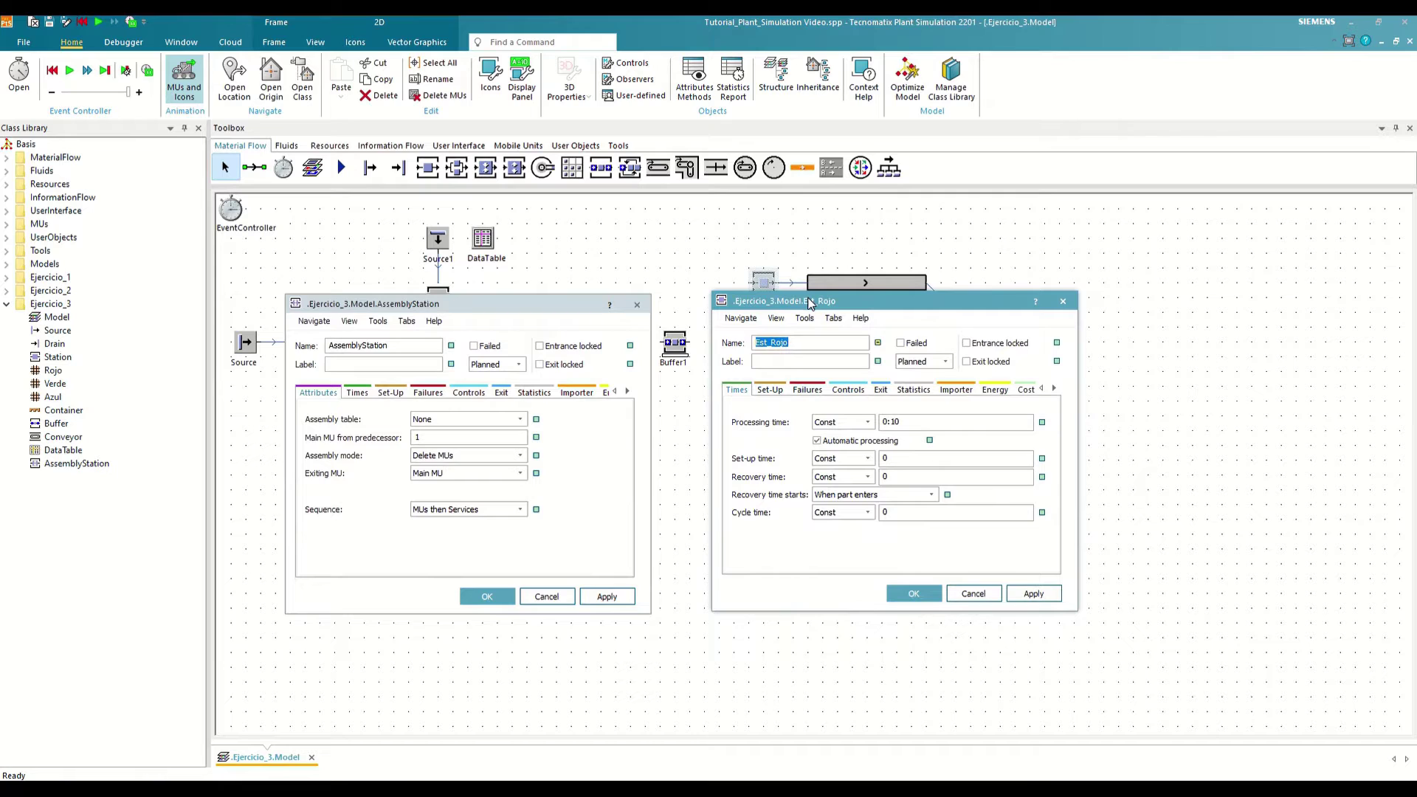
{"action": "left_click", "coordinate": [357, 392]}
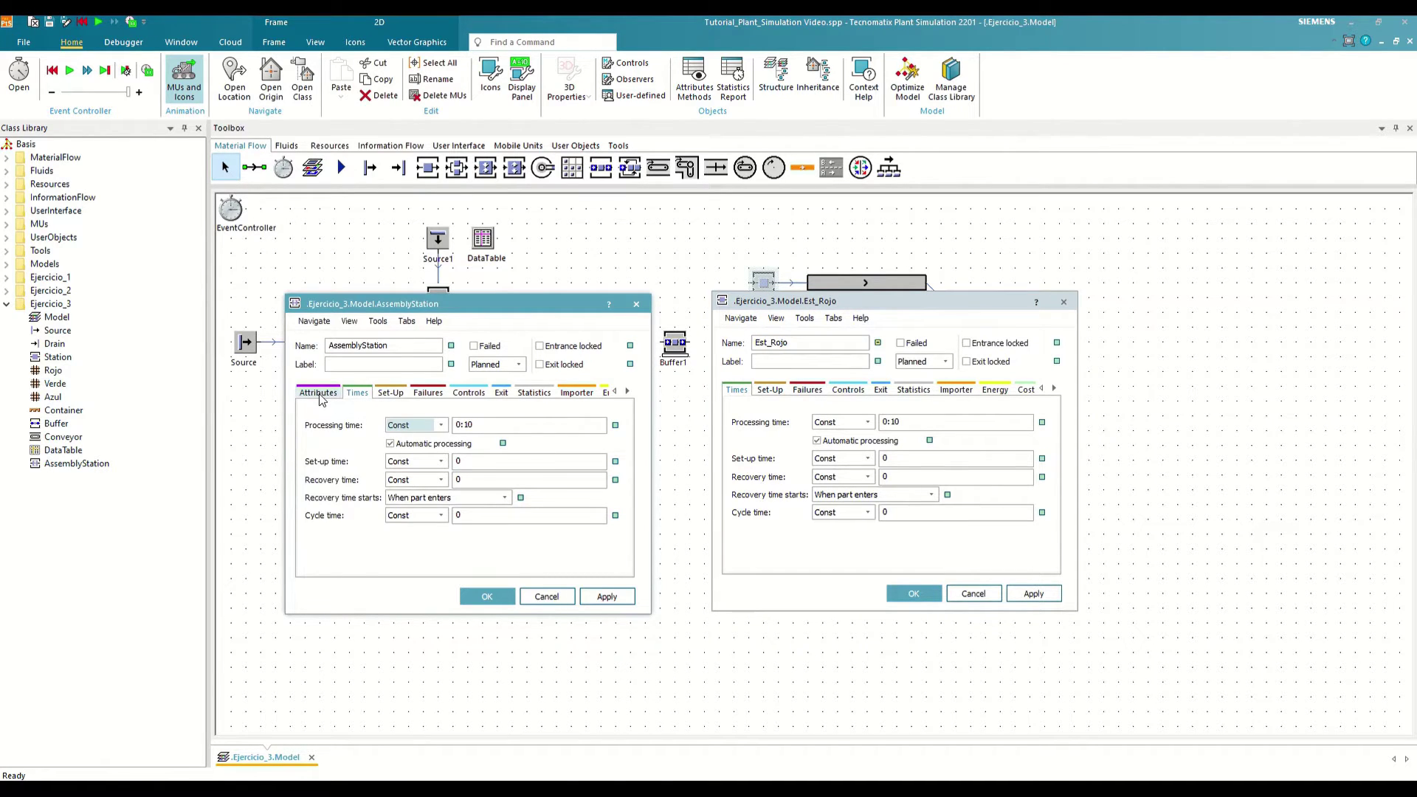
{"action": "left_click", "coordinate": [320, 395]}
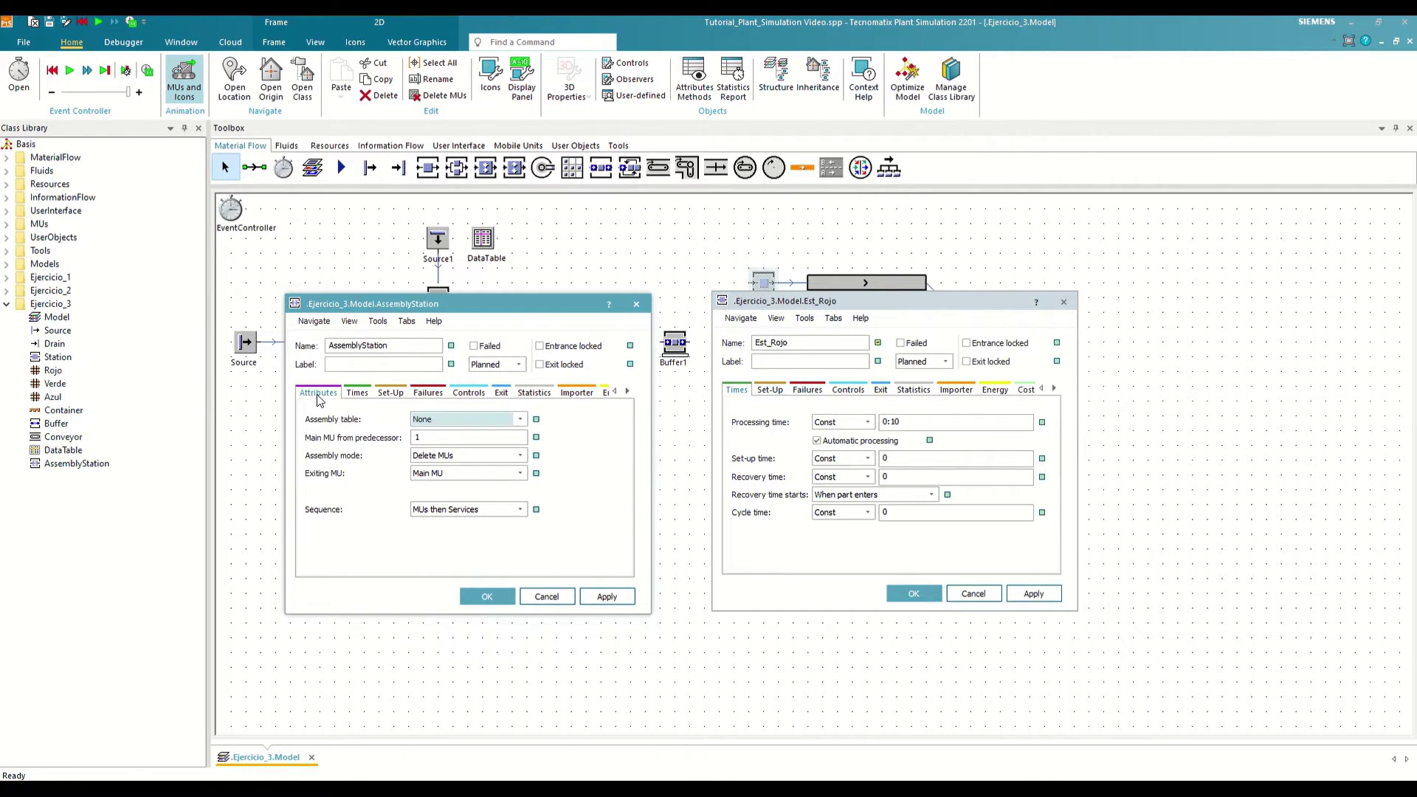
{"action": "left_click", "coordinate": [640, 303]}
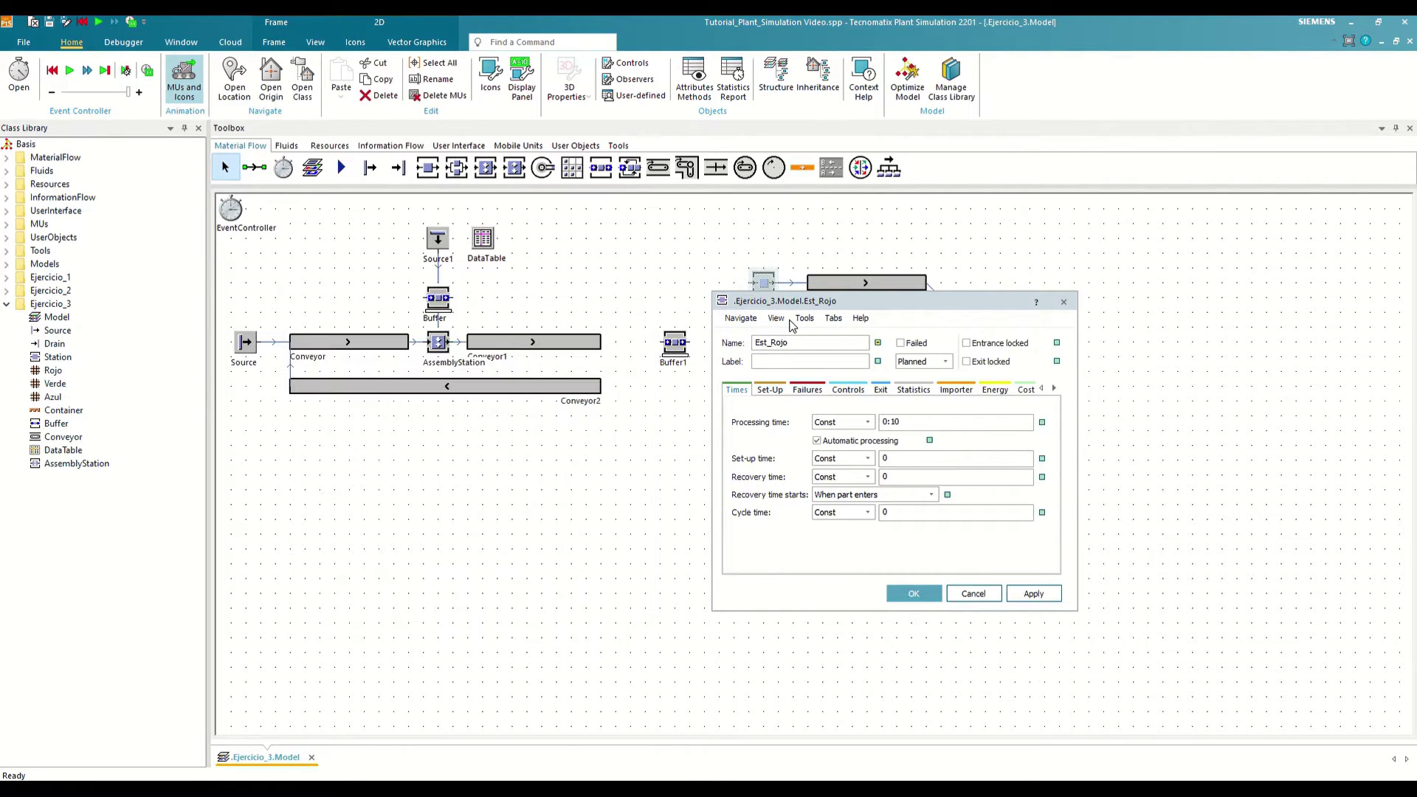
{"action": "left_click", "coordinate": [1063, 302]}
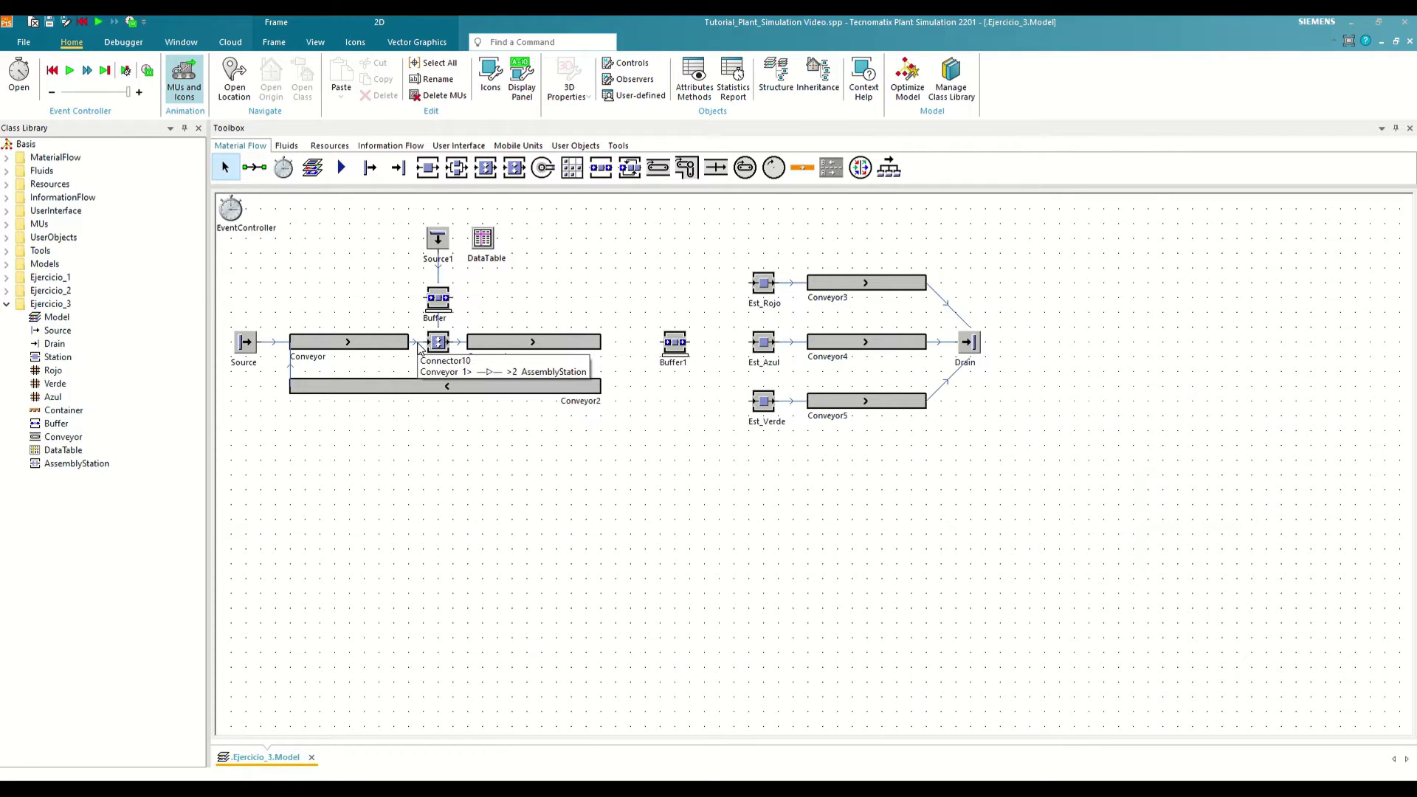
Display the predecessor and successor numbers on the model's connections to check which input feeds AssemblyStation from Conveyor.
{"action": "left_click", "coordinate": [315, 46]}
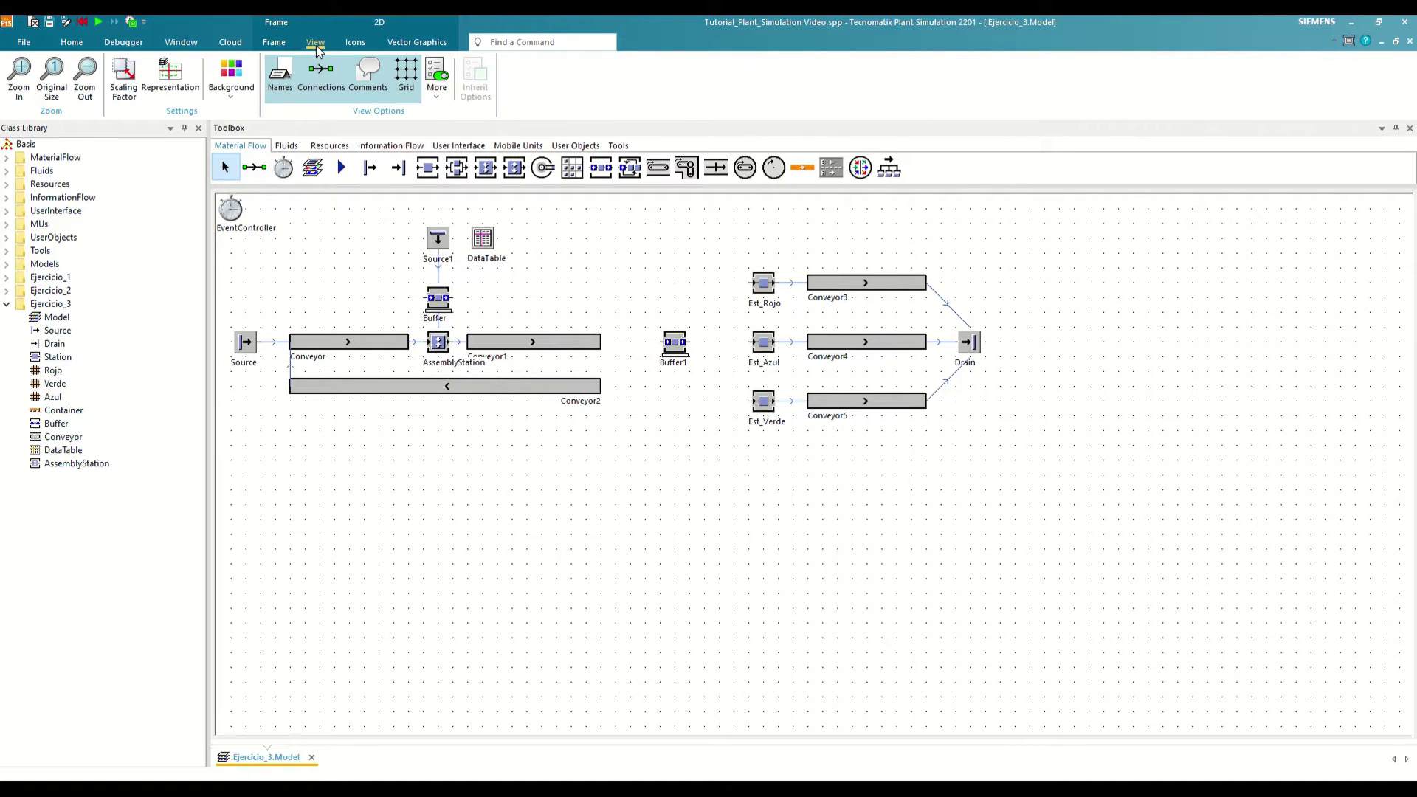
{"action": "left_click", "coordinate": [442, 98]}
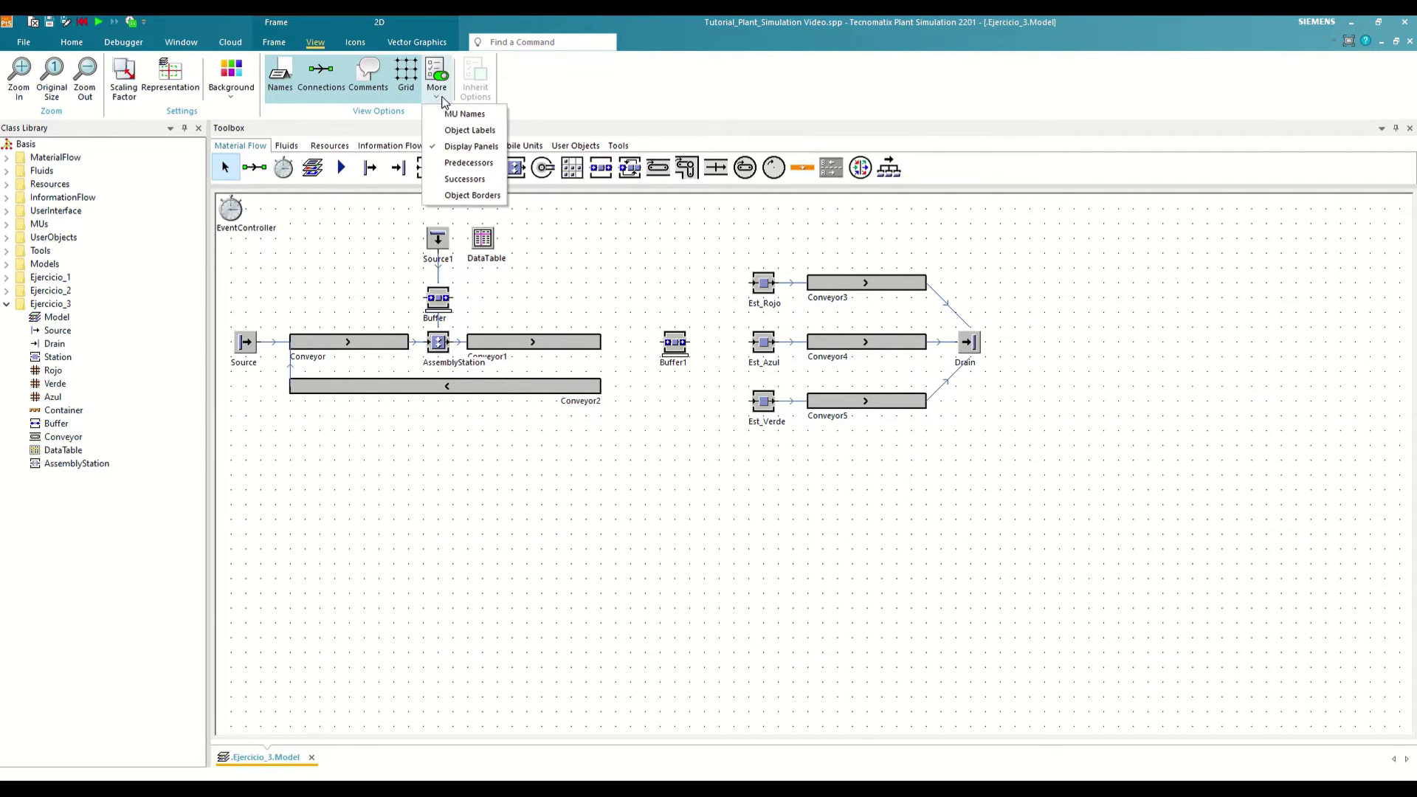
{"action": "left_click", "coordinate": [468, 162]}
{"action": "left_click", "coordinate": [441, 87]}
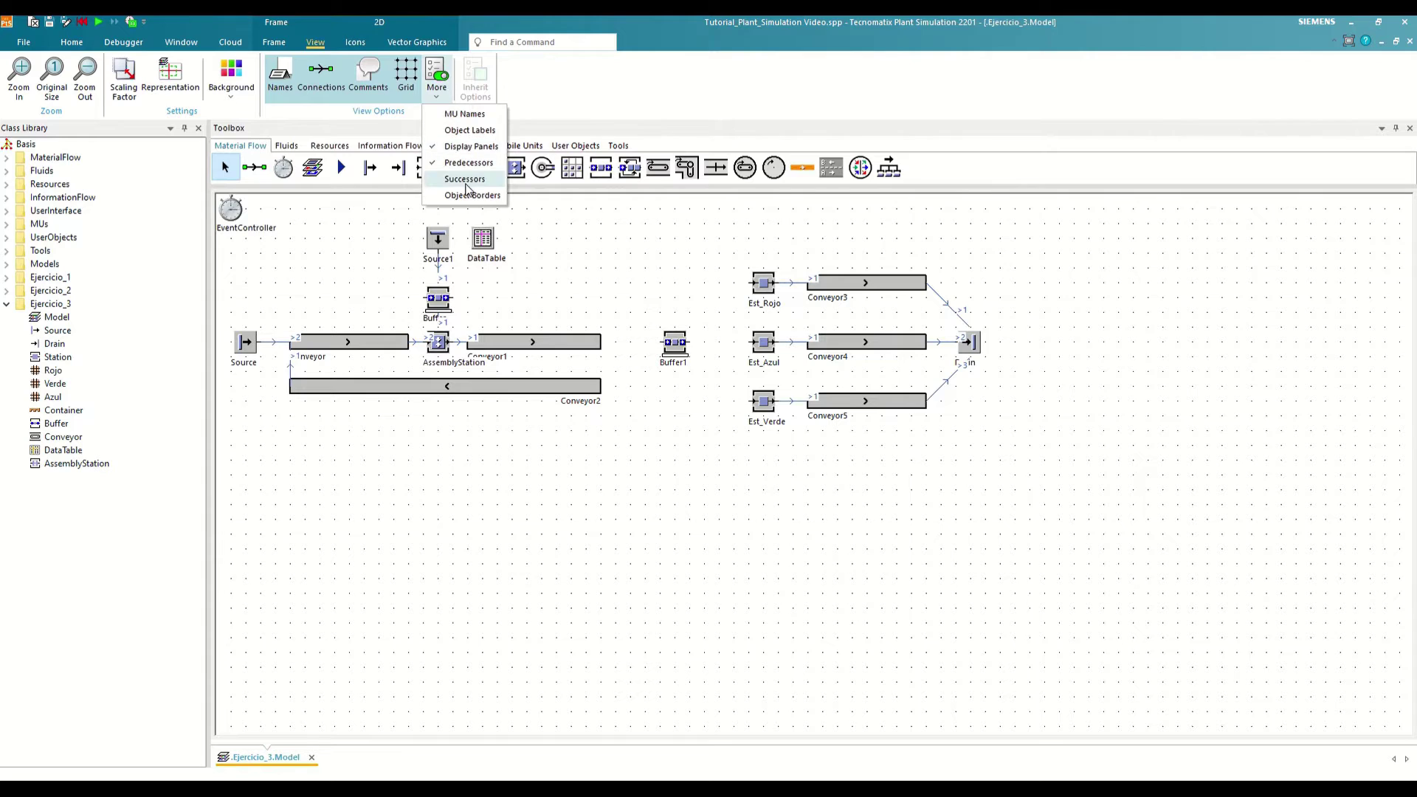
{"action": "left_click", "coordinate": [465, 179]}
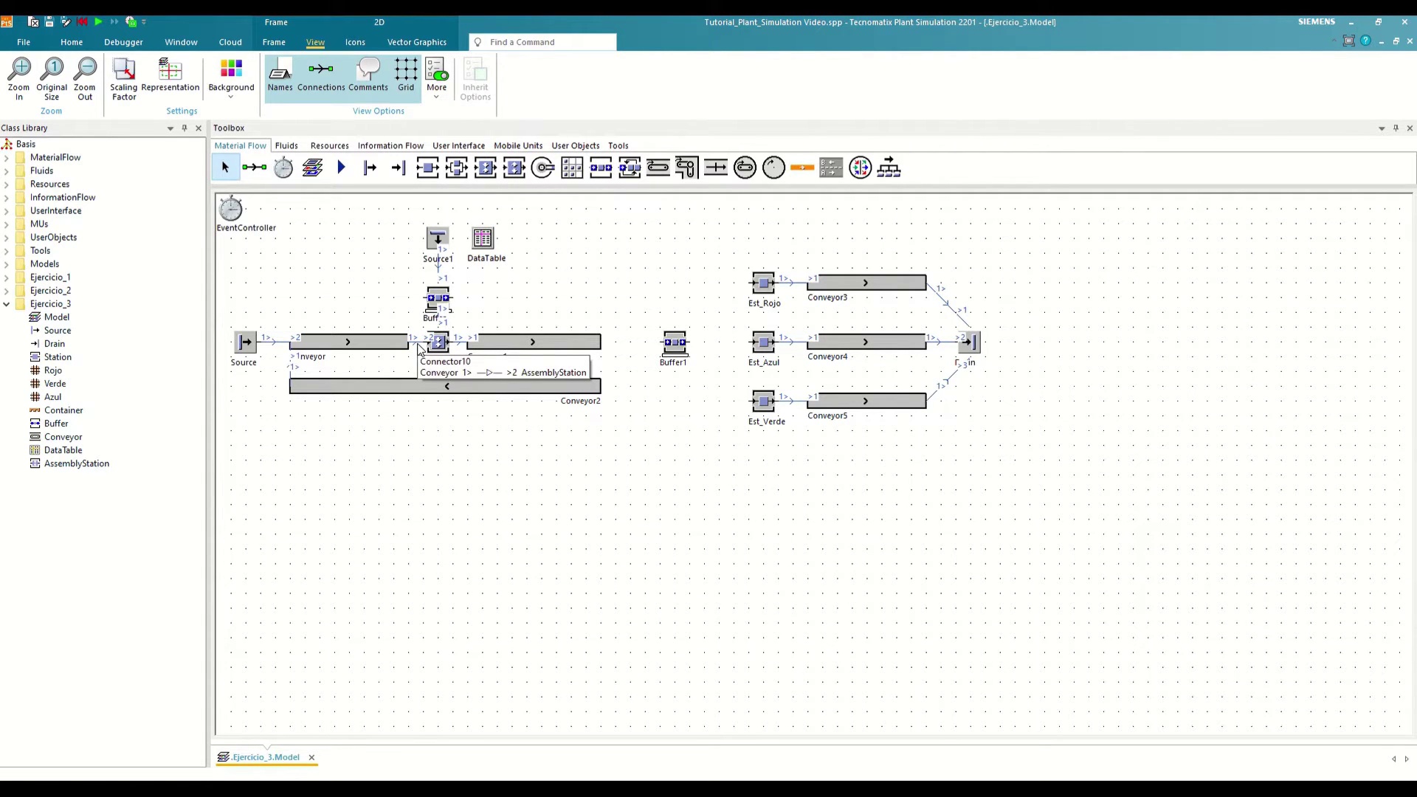
Hide the predecessor and successor numbers on the model's connections again.
{"action": "left_click", "coordinate": [439, 80]}
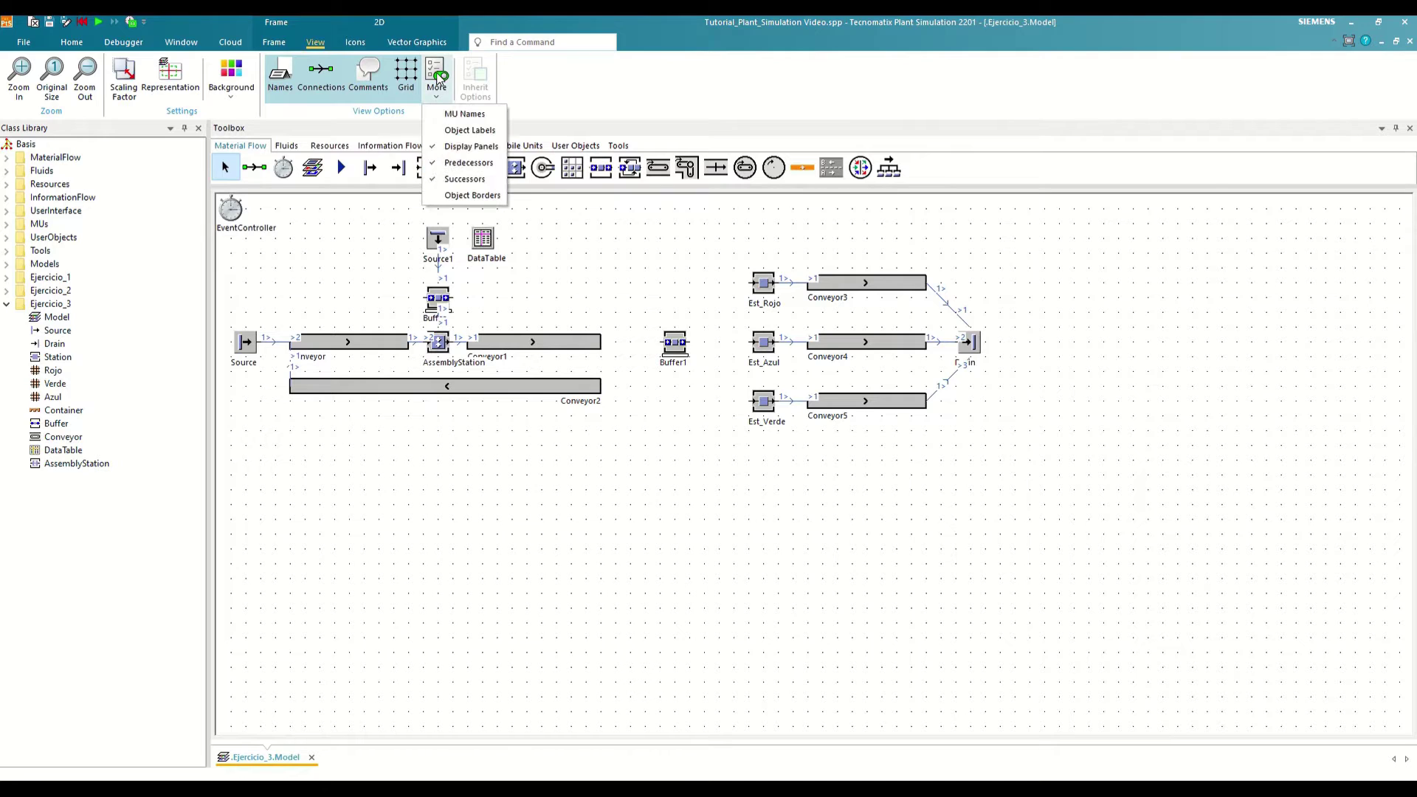
{"action": "left_click", "coordinate": [469, 162]}
{"action": "left_click", "coordinate": [438, 78]}
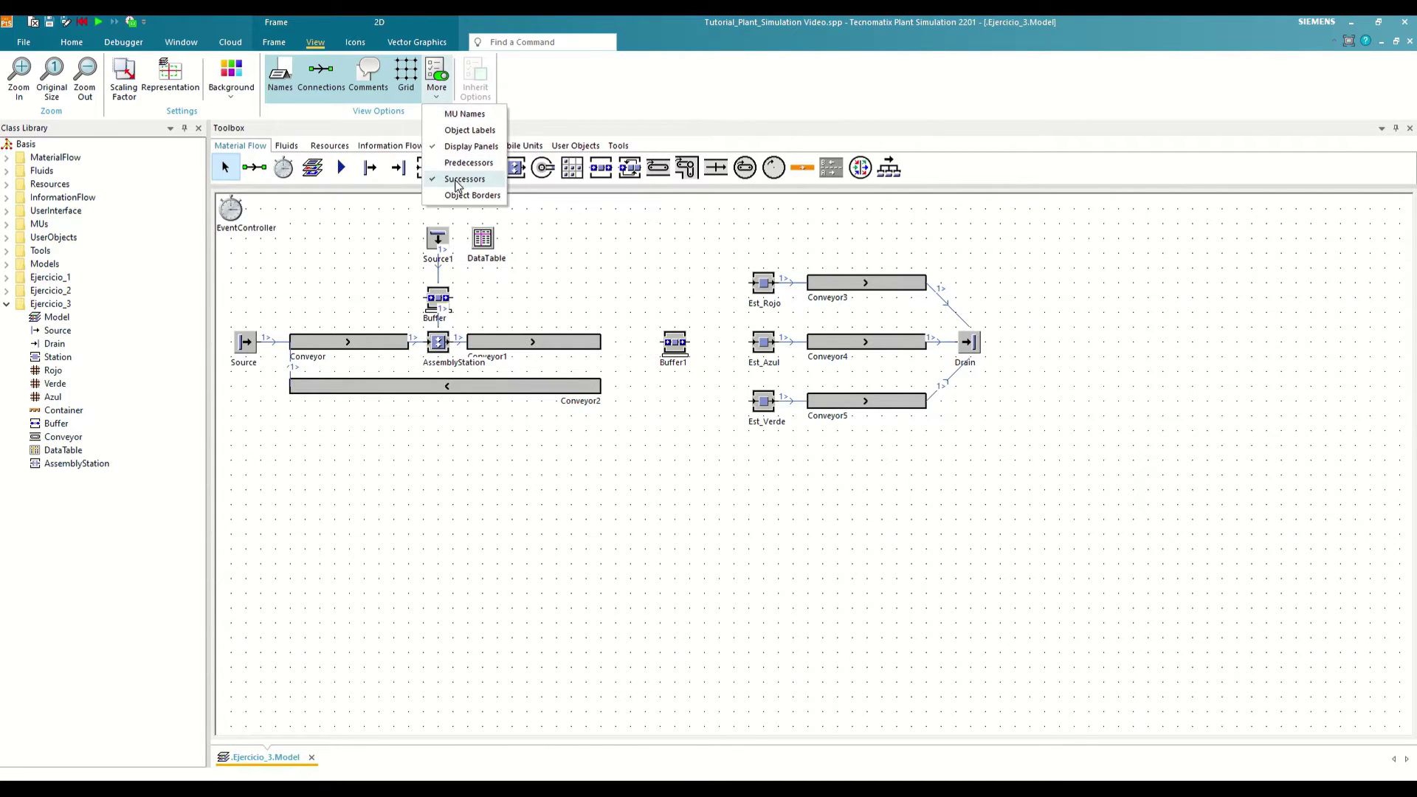
{"action": "left_click", "coordinate": [458, 181]}
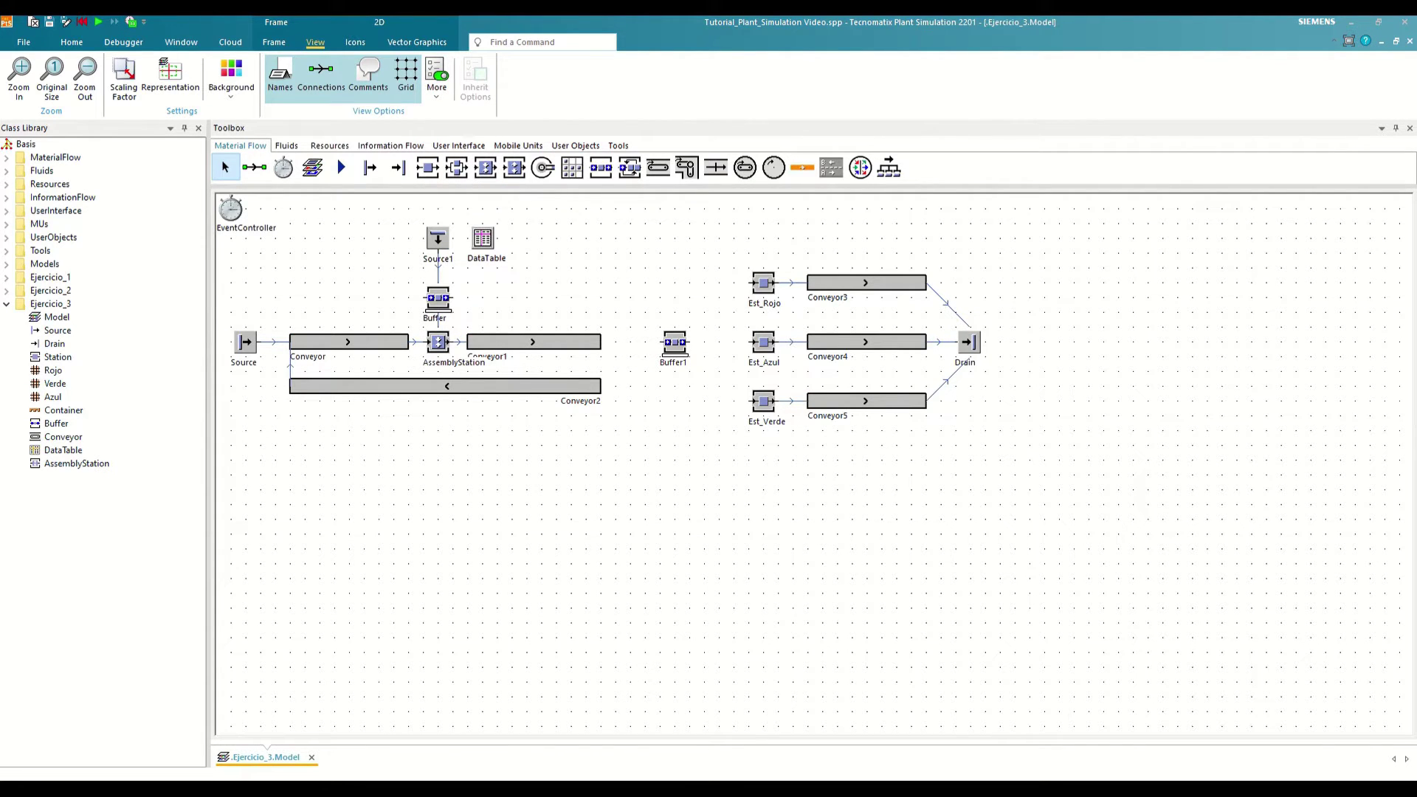
Set AssemblyStation to take the main MU from predecessor 2 and use the Attach MUs assembly mode.
{"action": "double_click", "coordinate": [438, 342]}
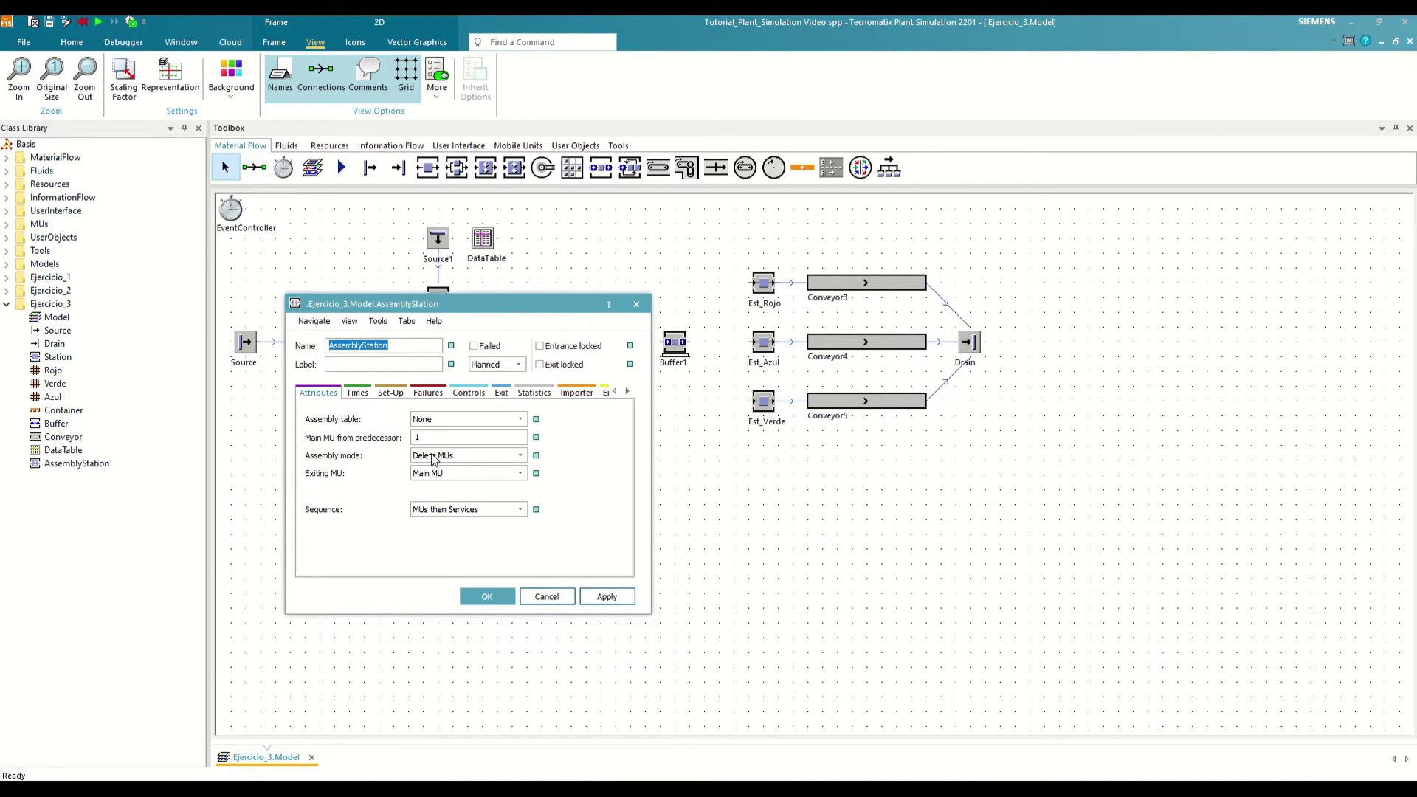
{"action": "left_click", "coordinate": [433, 437]}
{"action": "type", "text": "2"}
{"action": "left_click", "coordinate": [486, 456]}
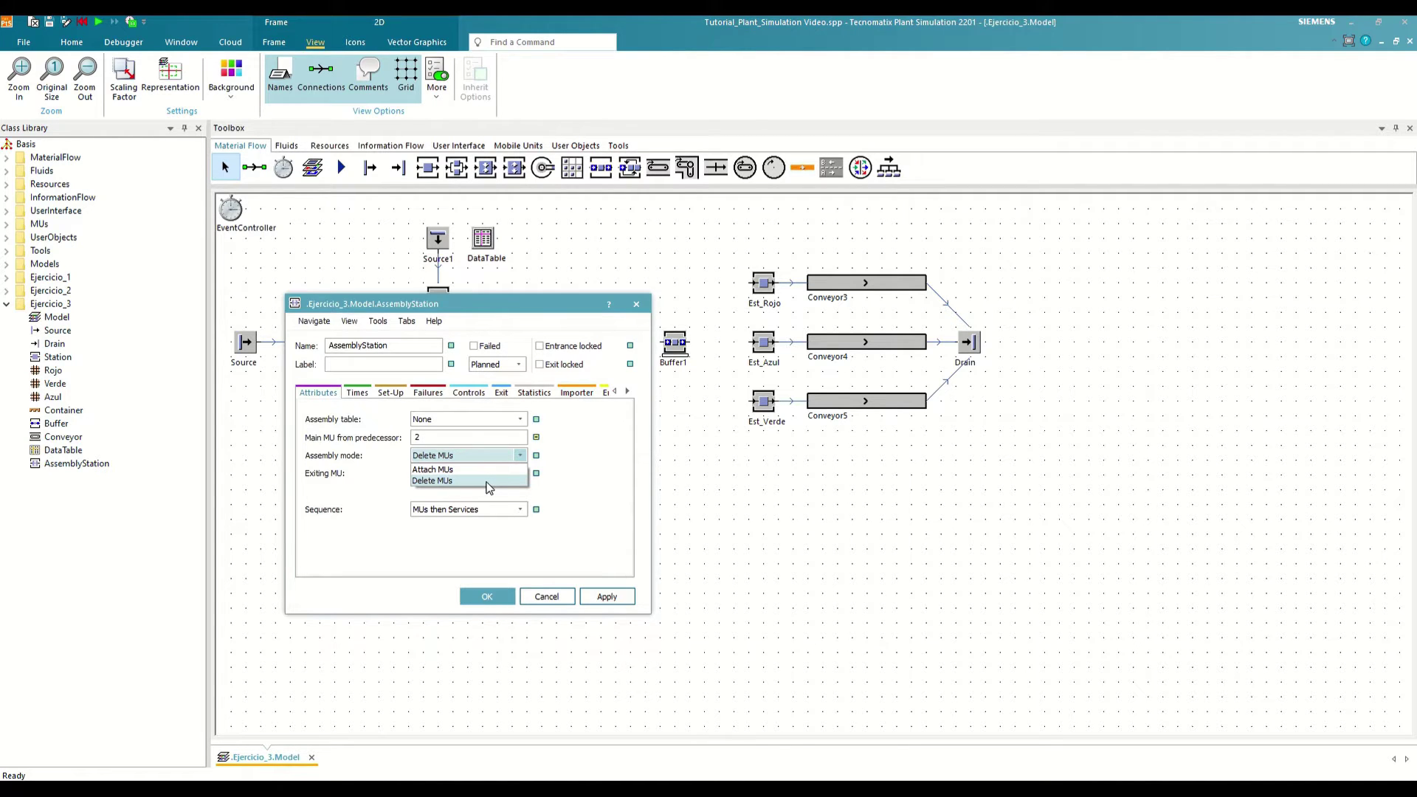
{"action": "left_click", "coordinate": [498, 470]}
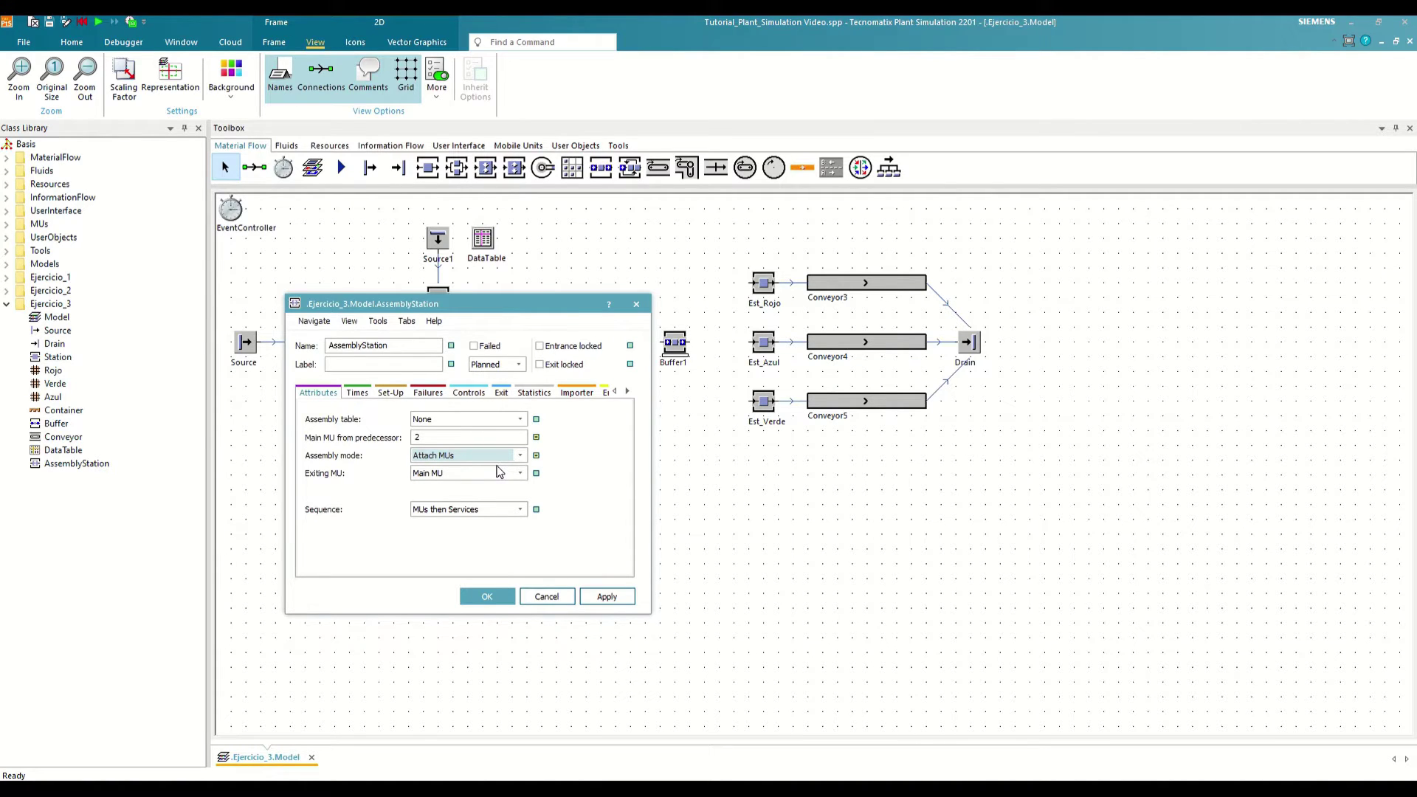
Examine the exiting MU and sequence options of AssemblyStation, leaving Main MU and MUs then Services selected.
{"action": "left_click", "coordinate": [497, 472]}
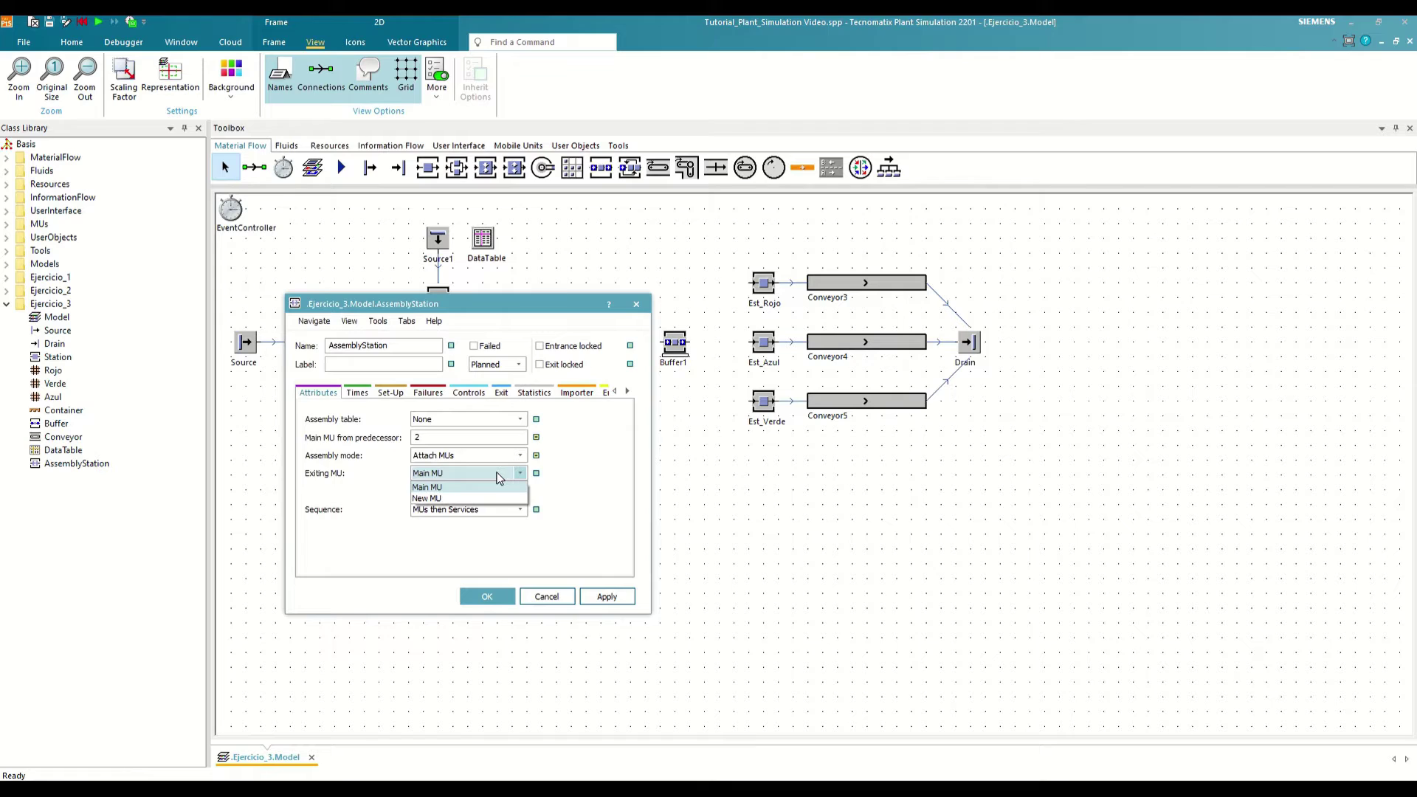
{"action": "left_click", "coordinate": [498, 472]}
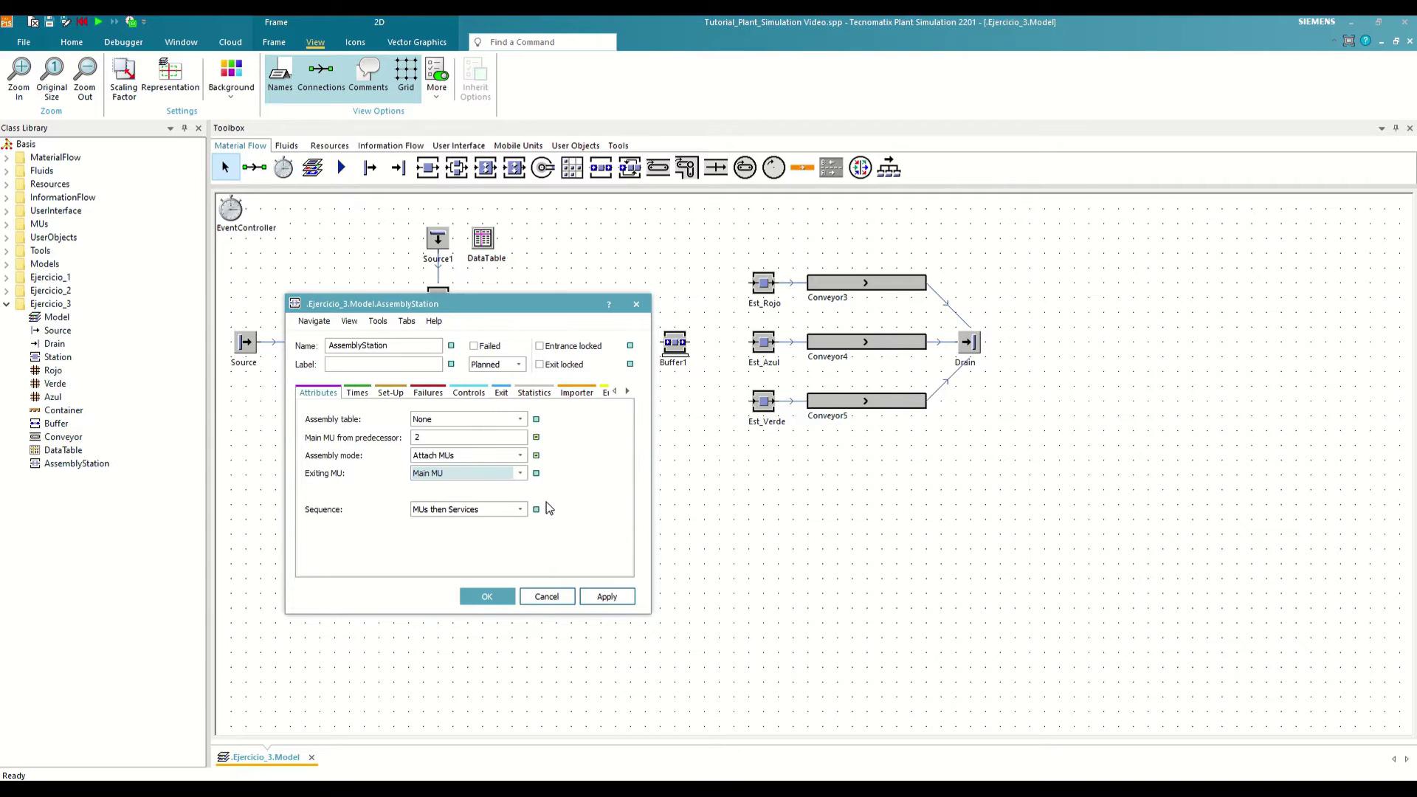
{"action": "left_click", "coordinate": [478, 510]}
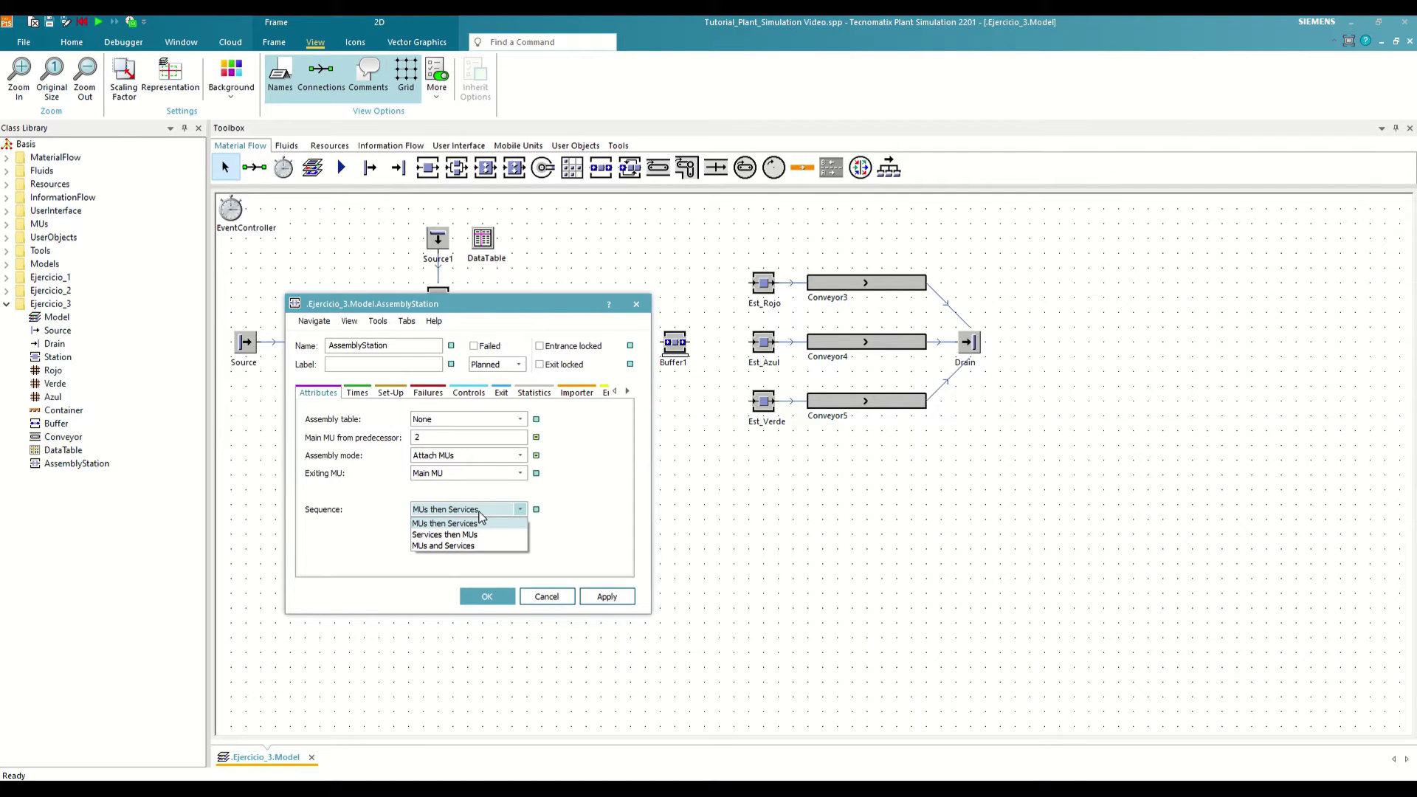
{"action": "left_click", "coordinate": [557, 507]}
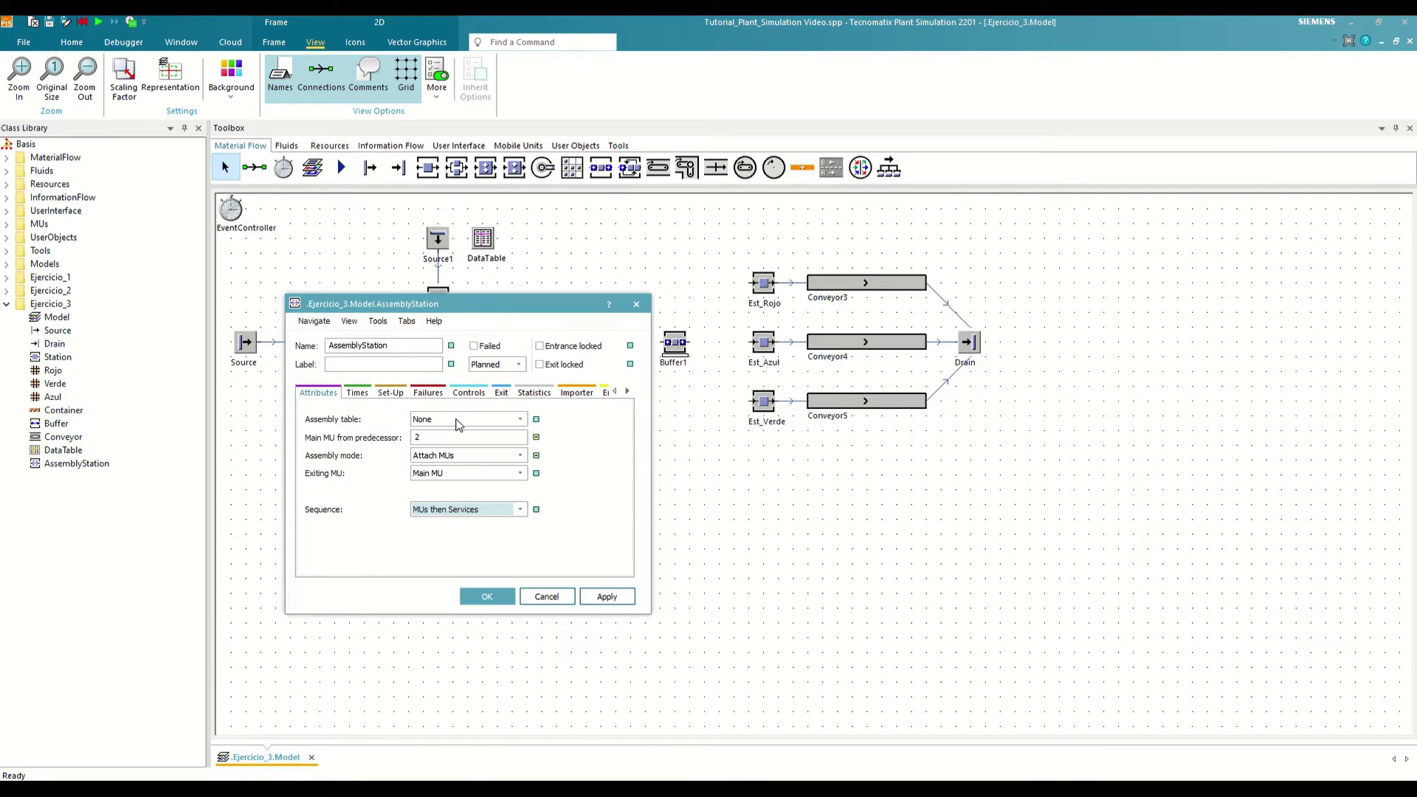
Base AssemblyStation's assembly table on Predecessors, with predecessor 1 supplying 4 parts, and accept the station's settings.
{"action": "left_click", "coordinate": [458, 422]}
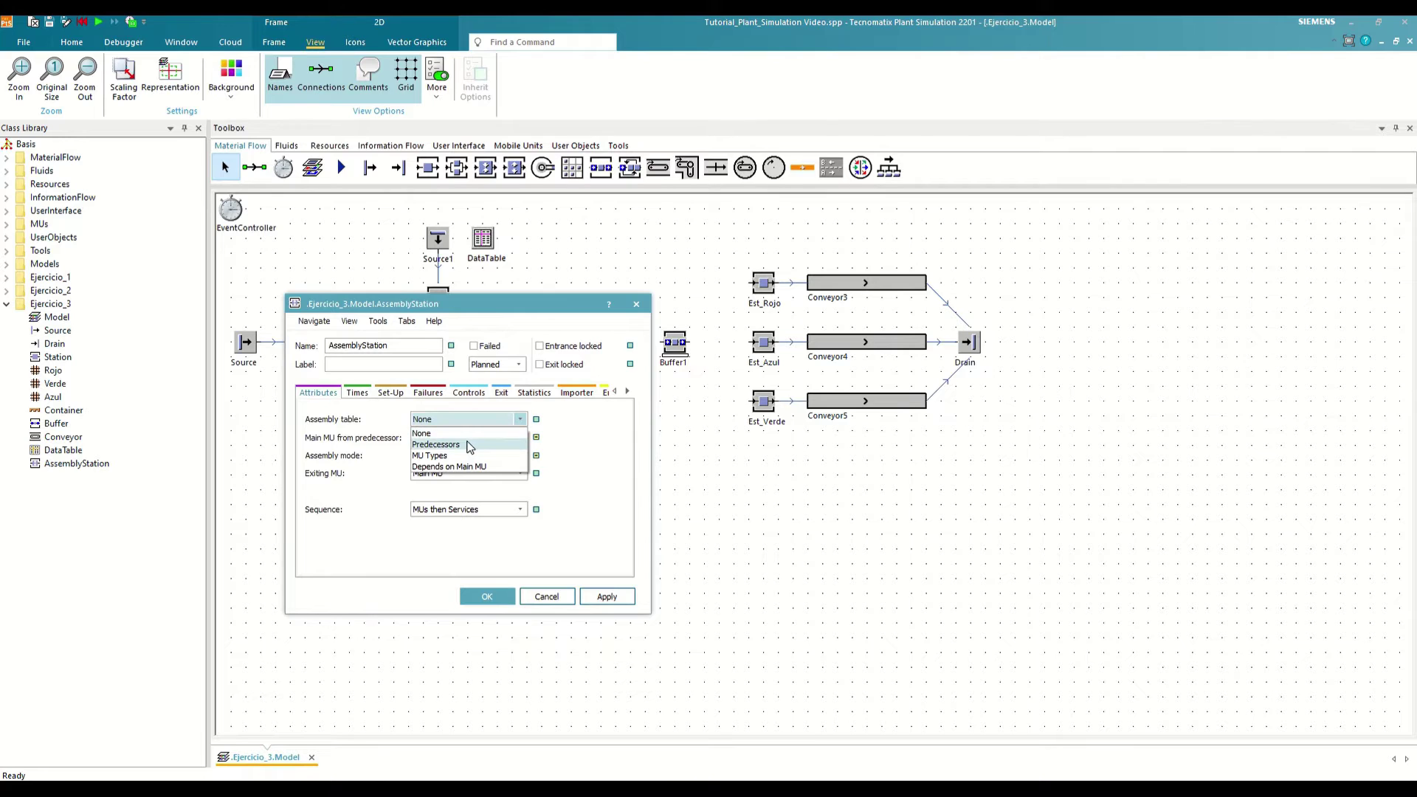
{"action": "left_click", "coordinate": [467, 444]}
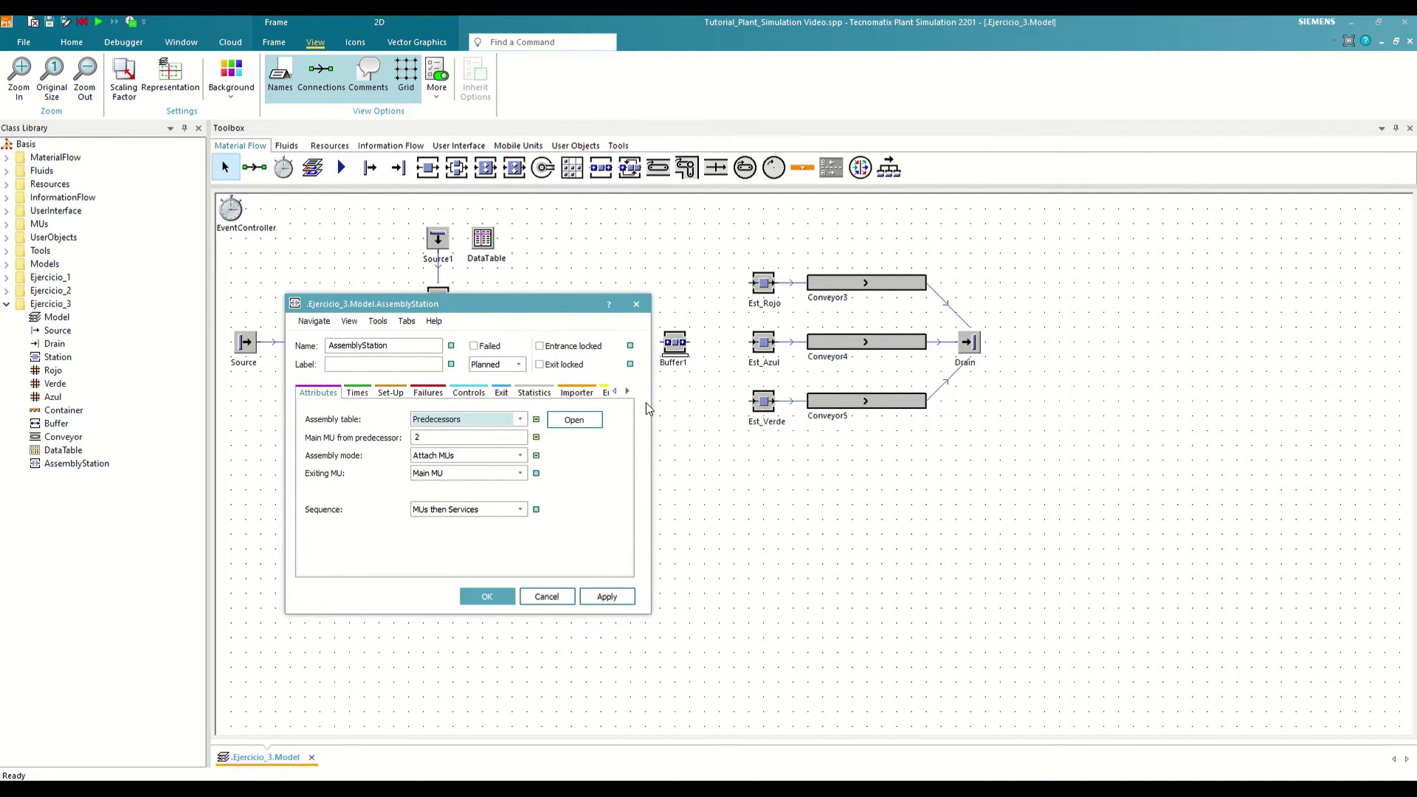
{"action": "left_click", "coordinate": [577, 419]}
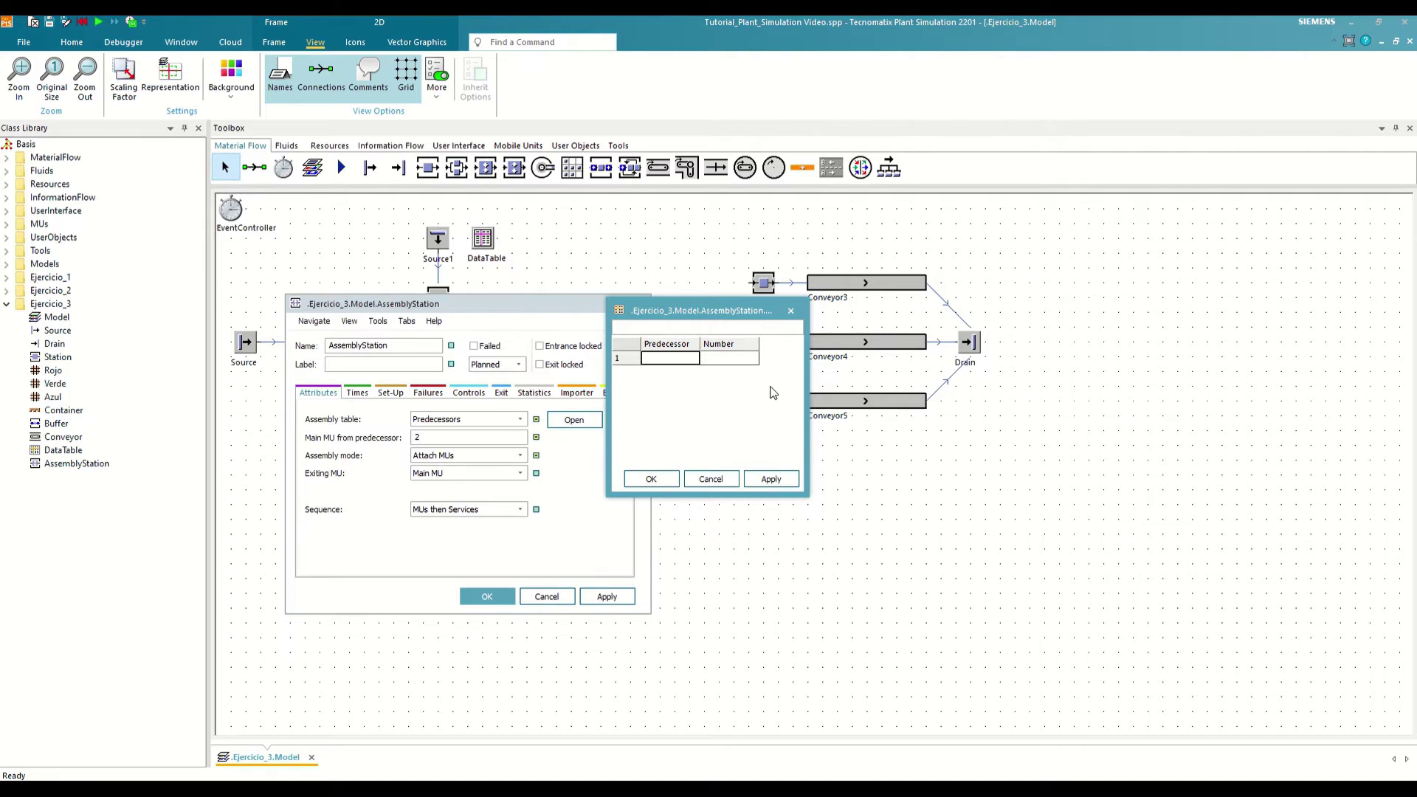
{"action": "left_click", "coordinate": [743, 359]}
{"action": "type", "text": "4"}
{"action": "left_click", "coordinate": [693, 358]}
{"action": "type", "text": "1"}
{"action": "left_click", "coordinate": [651, 479]}
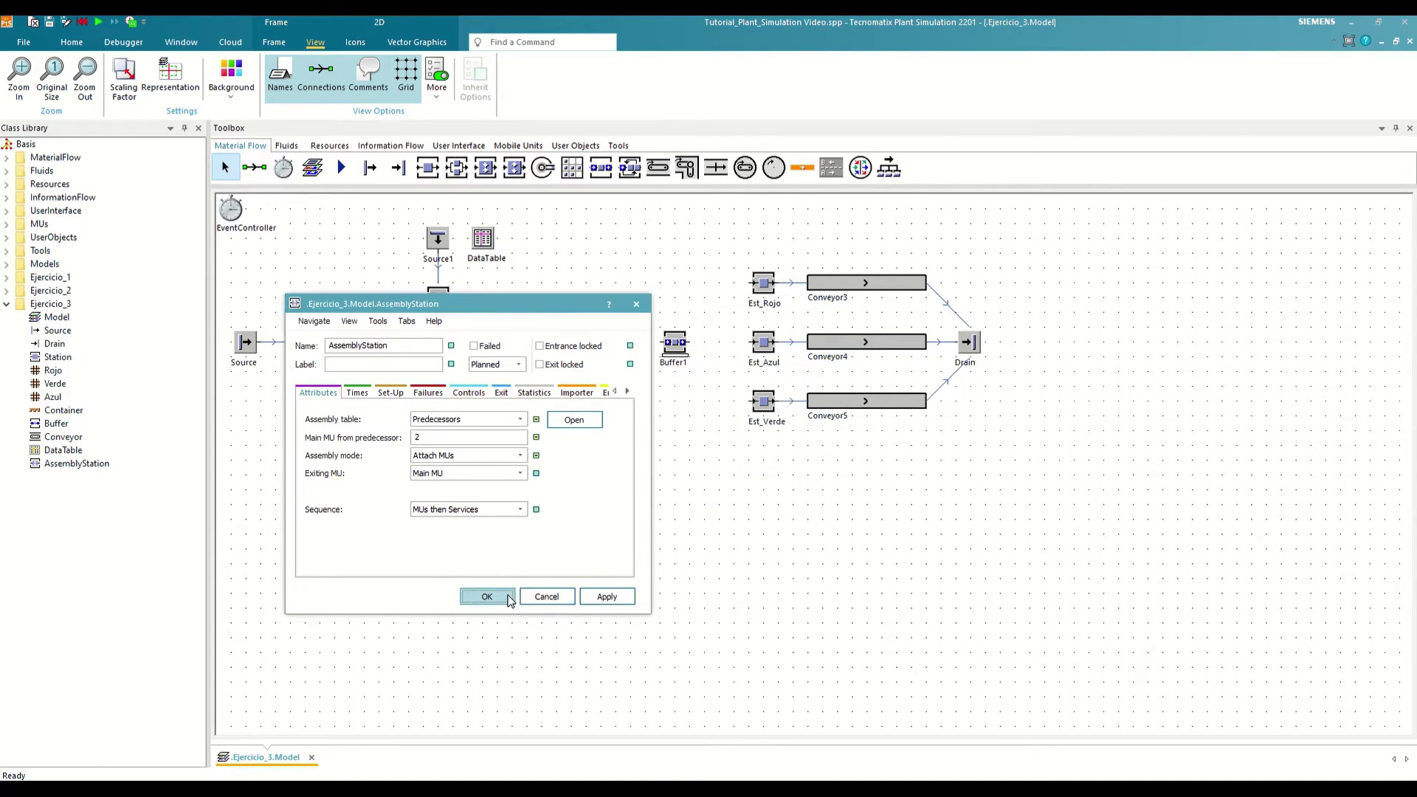
{"action": "left_click", "coordinate": [484, 595]}
Run the simulation at 3 times real time until the loaded container reaches the end of Conveyor1, and pause it.
{"action": "double_click", "coordinate": [231, 210]}
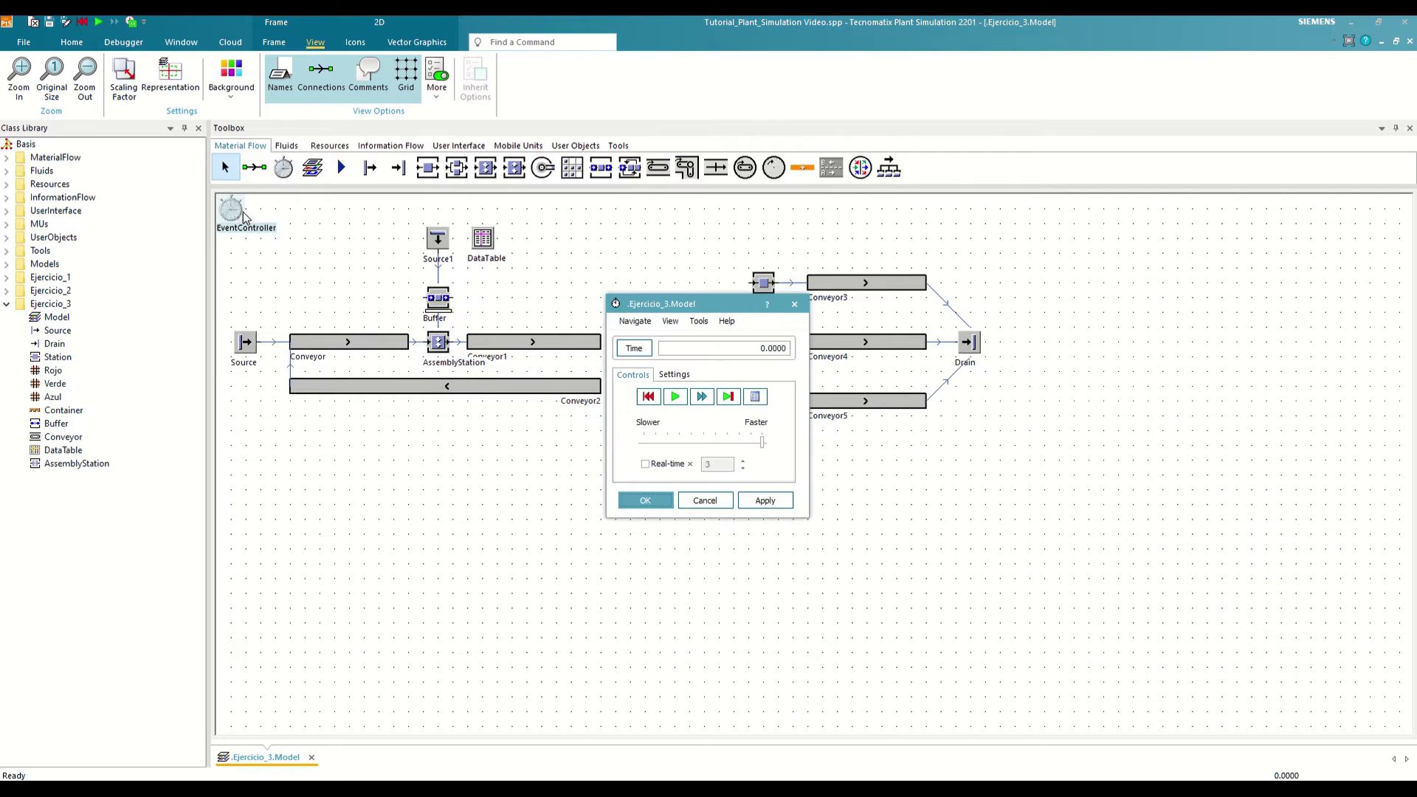
{"action": "left_click", "coordinate": [656, 462]}
{"action": "left_click", "coordinate": [673, 396]}
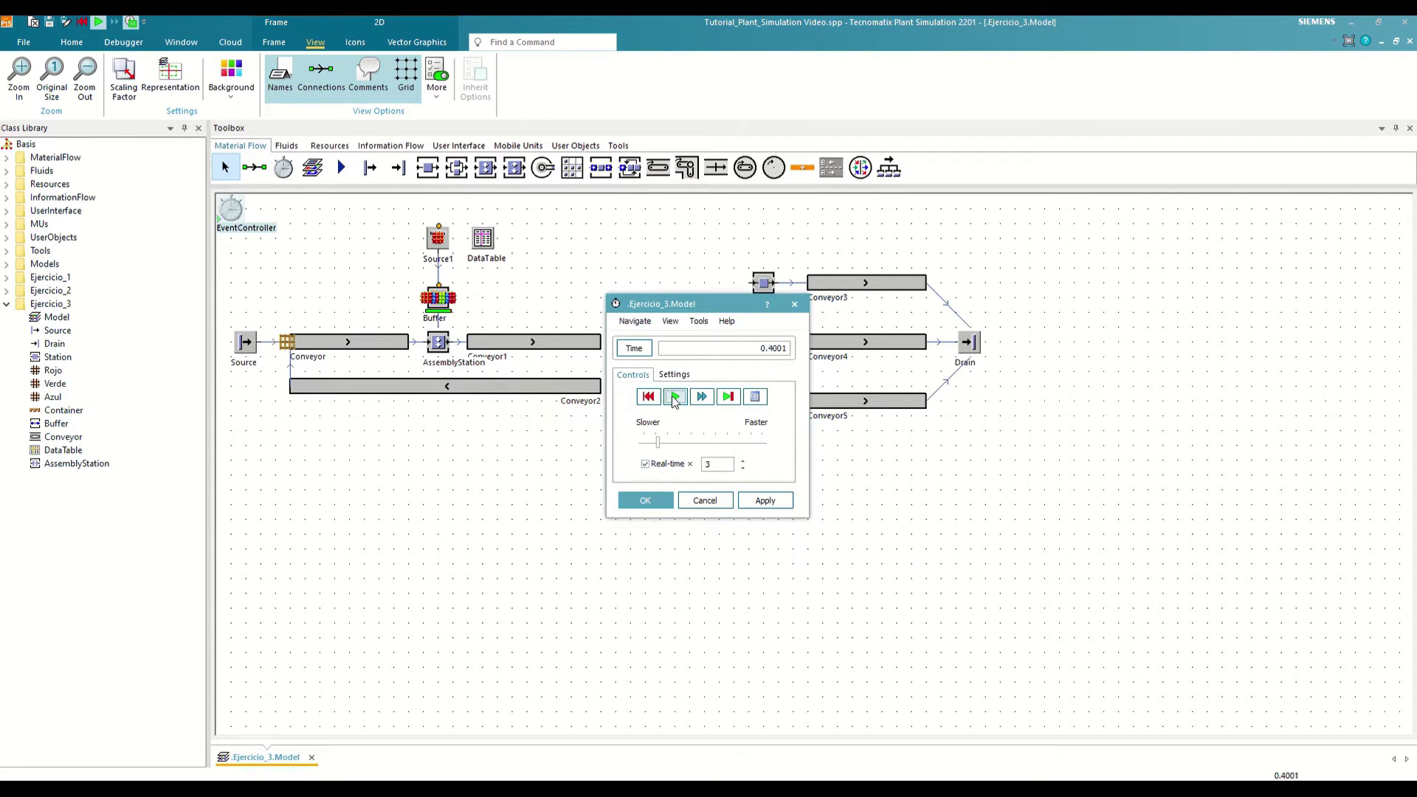
{"action": "left_click_drag", "start_coordinate": [703, 303], "coordinate": [411, 484]}
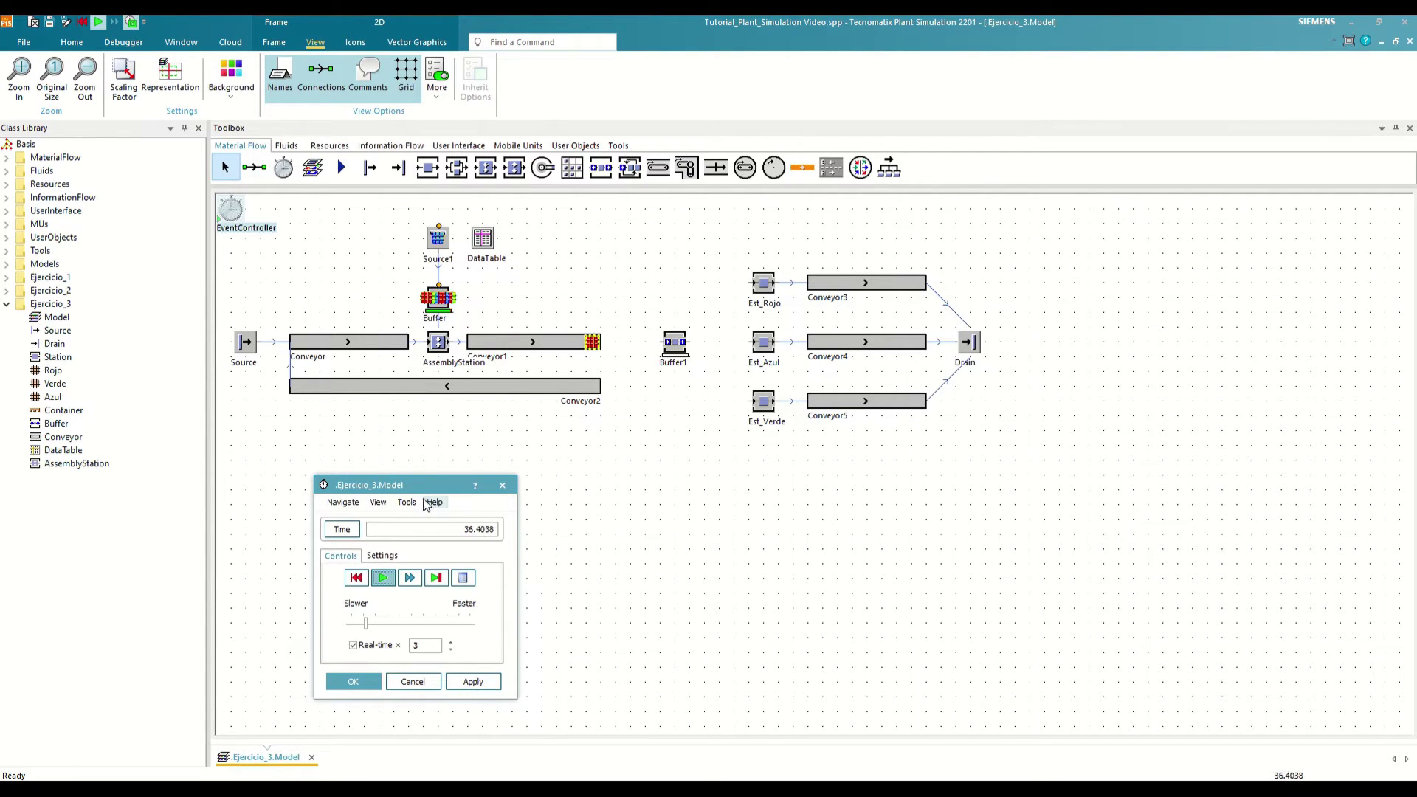
{"action": "left_click", "coordinate": [382, 580]}
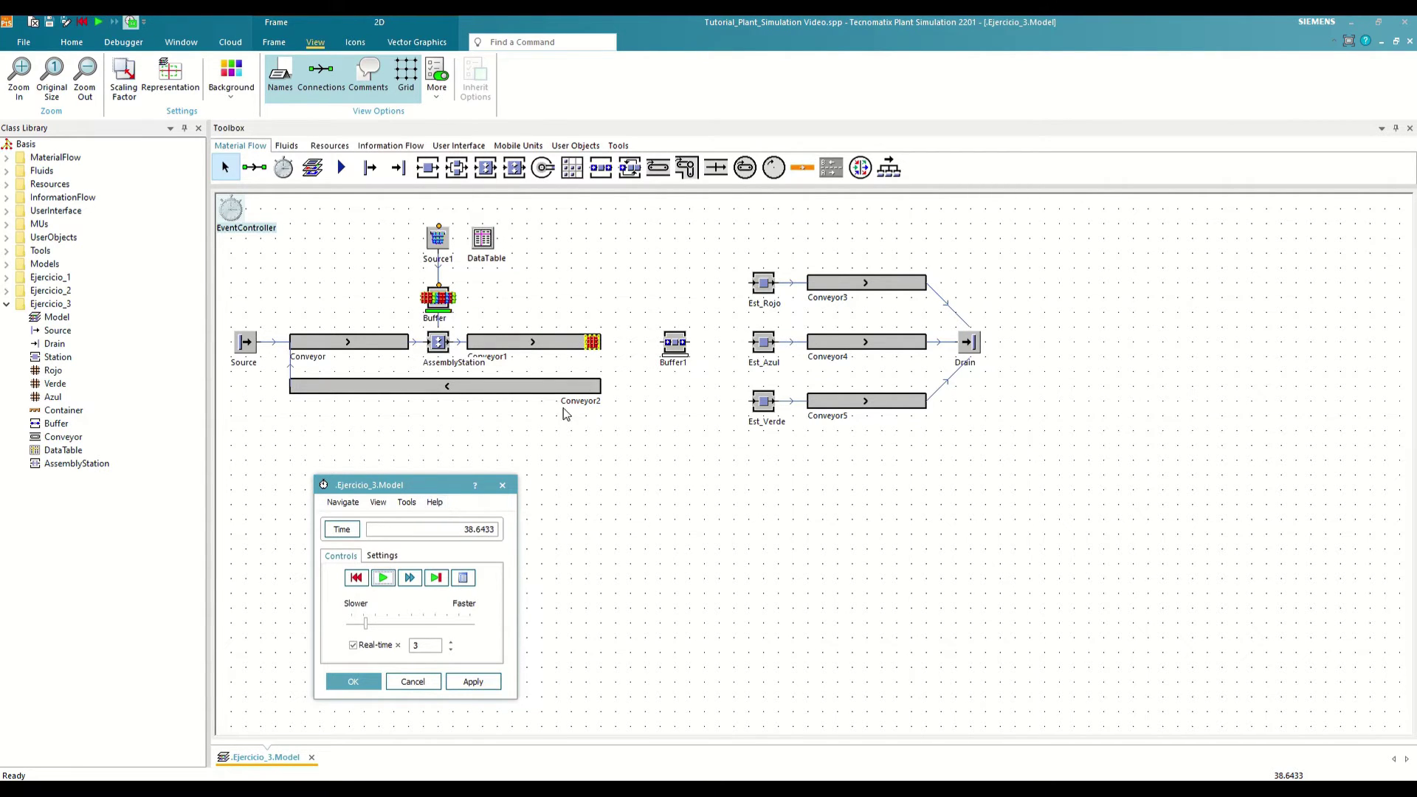
View the contents list of the loaded container at the end of Conveyor1.
{"action": "double_click", "coordinate": [594, 343]}
{"action": "left_click_drag", "start_coordinate": [624, 266], "coordinate": [692, 342]}
{"action": "left_click", "coordinate": [657, 355]}
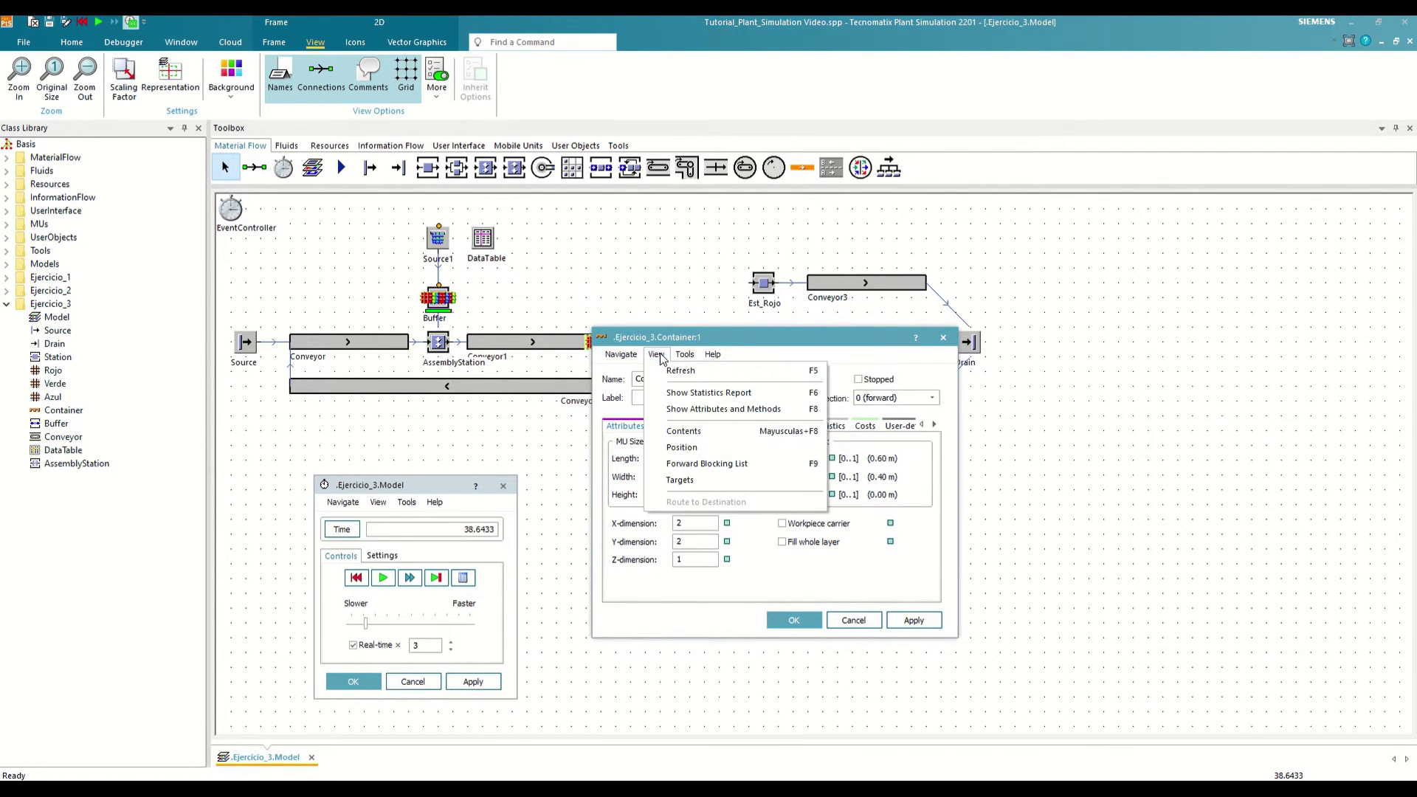
{"action": "left_click", "coordinate": [692, 430]}
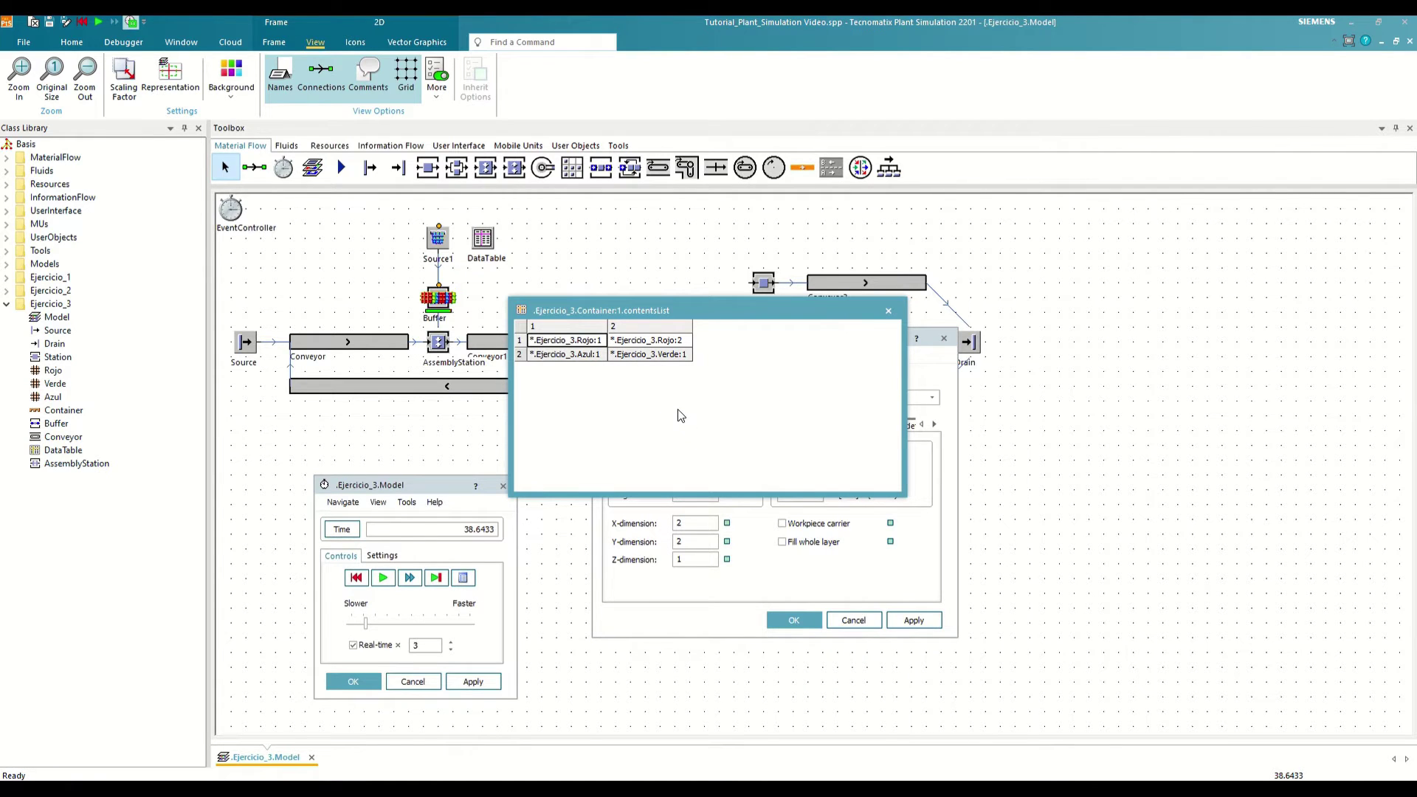
{"action": "left_click", "coordinate": [890, 312]}
{"action": "left_click", "coordinate": [943, 338]}
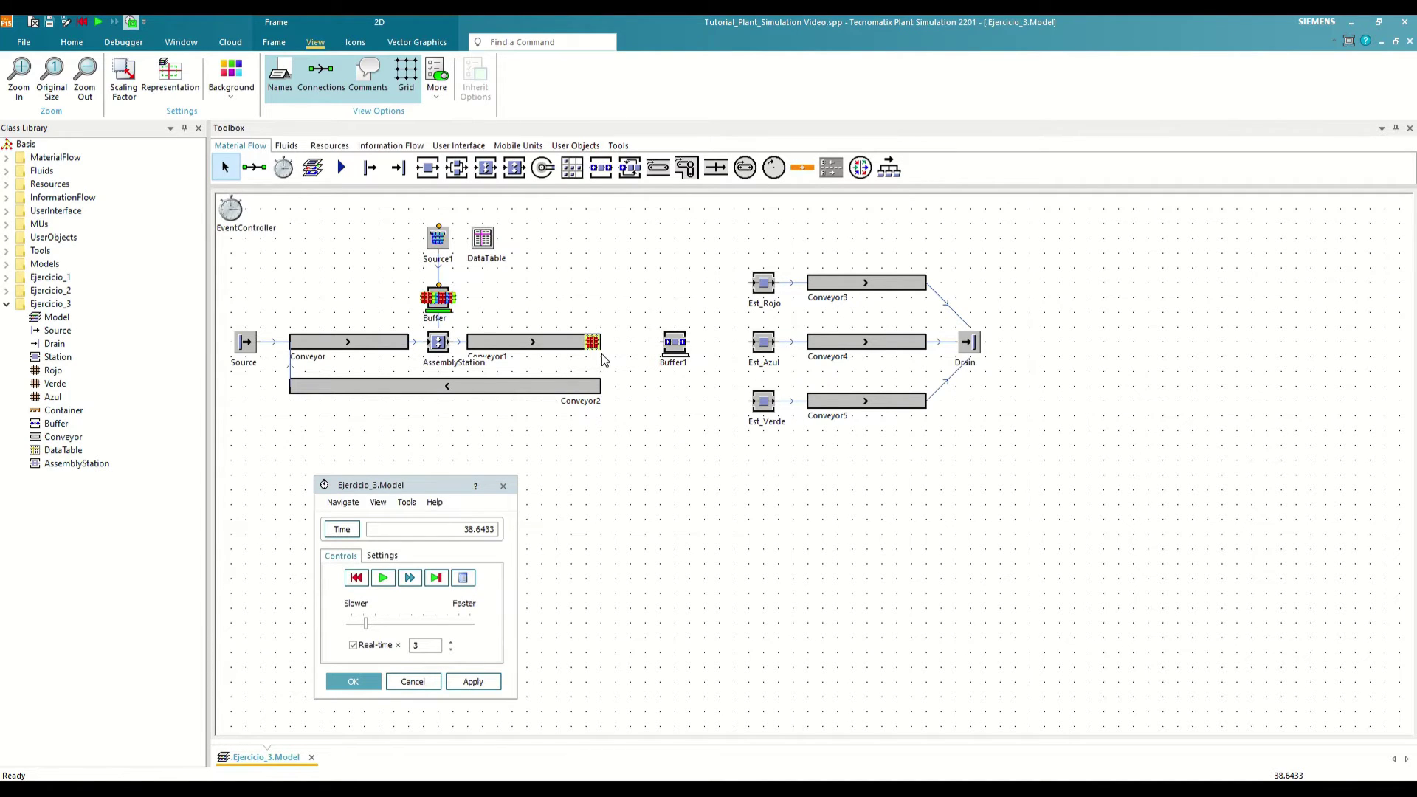
Move the animation point of the Container's Operational icon from the centre to the upper-left compartment.
{"action": "right_click", "coordinate": [78, 410]}
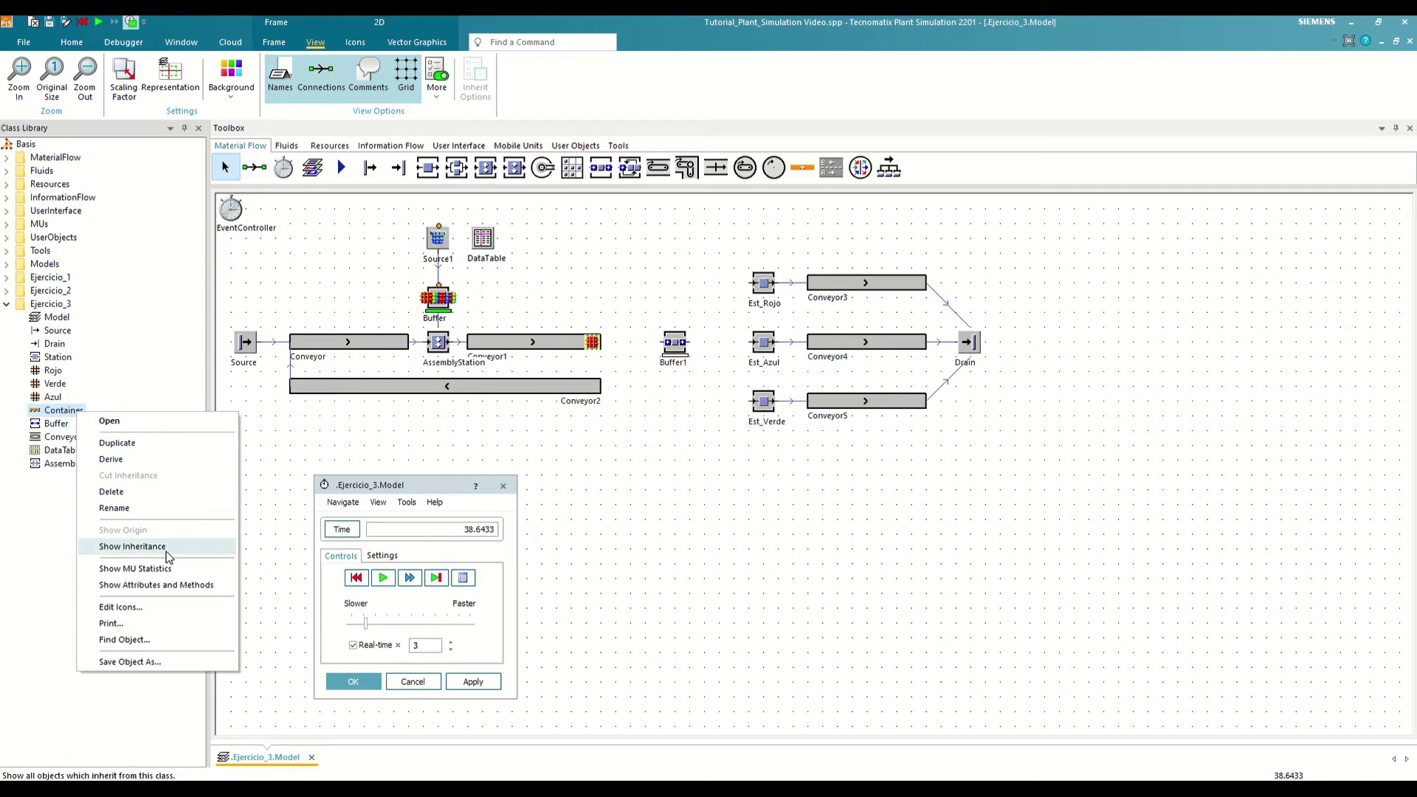
{"action": "left_click", "coordinate": [140, 610]}
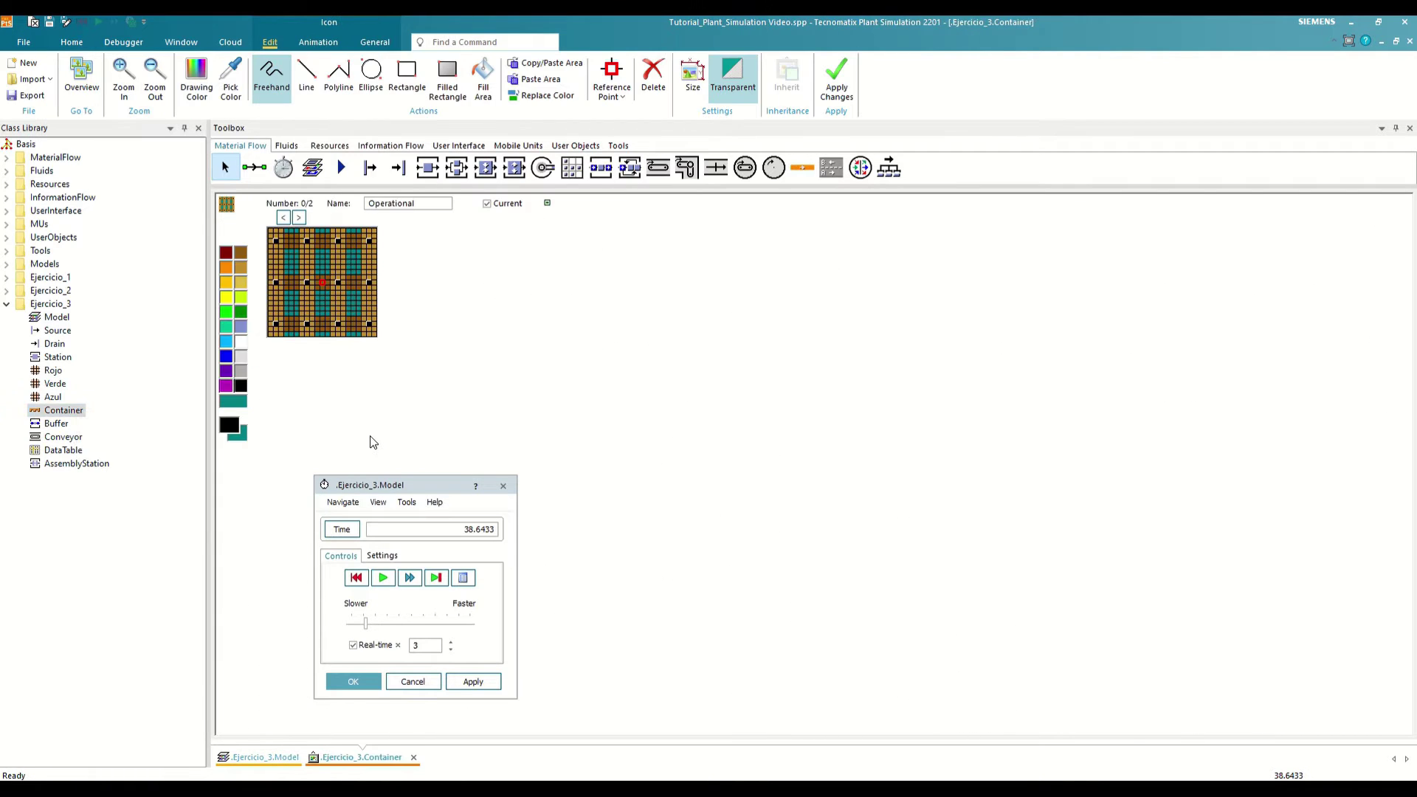
{"action": "left_click", "coordinate": [301, 45]}
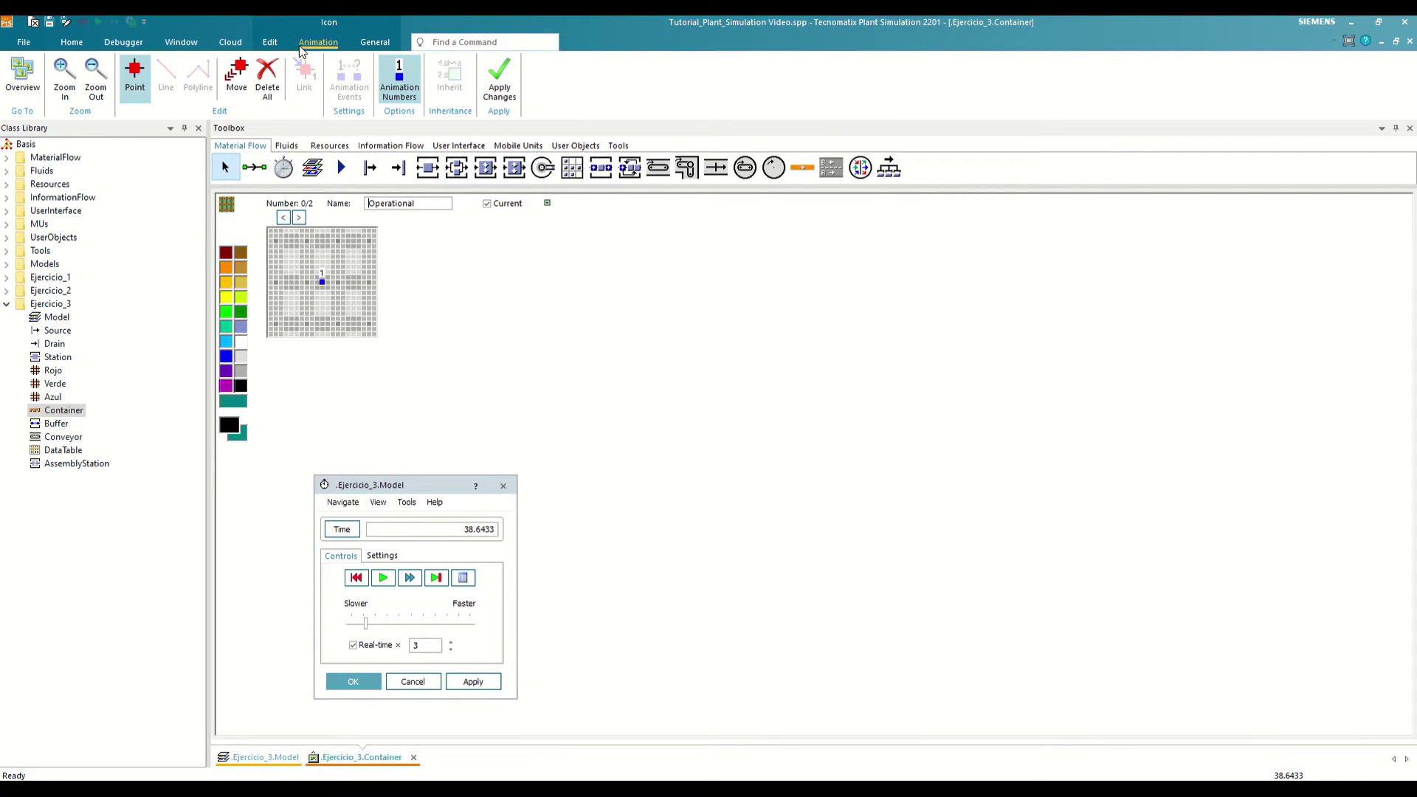
{"action": "left_click", "coordinate": [236, 77]}
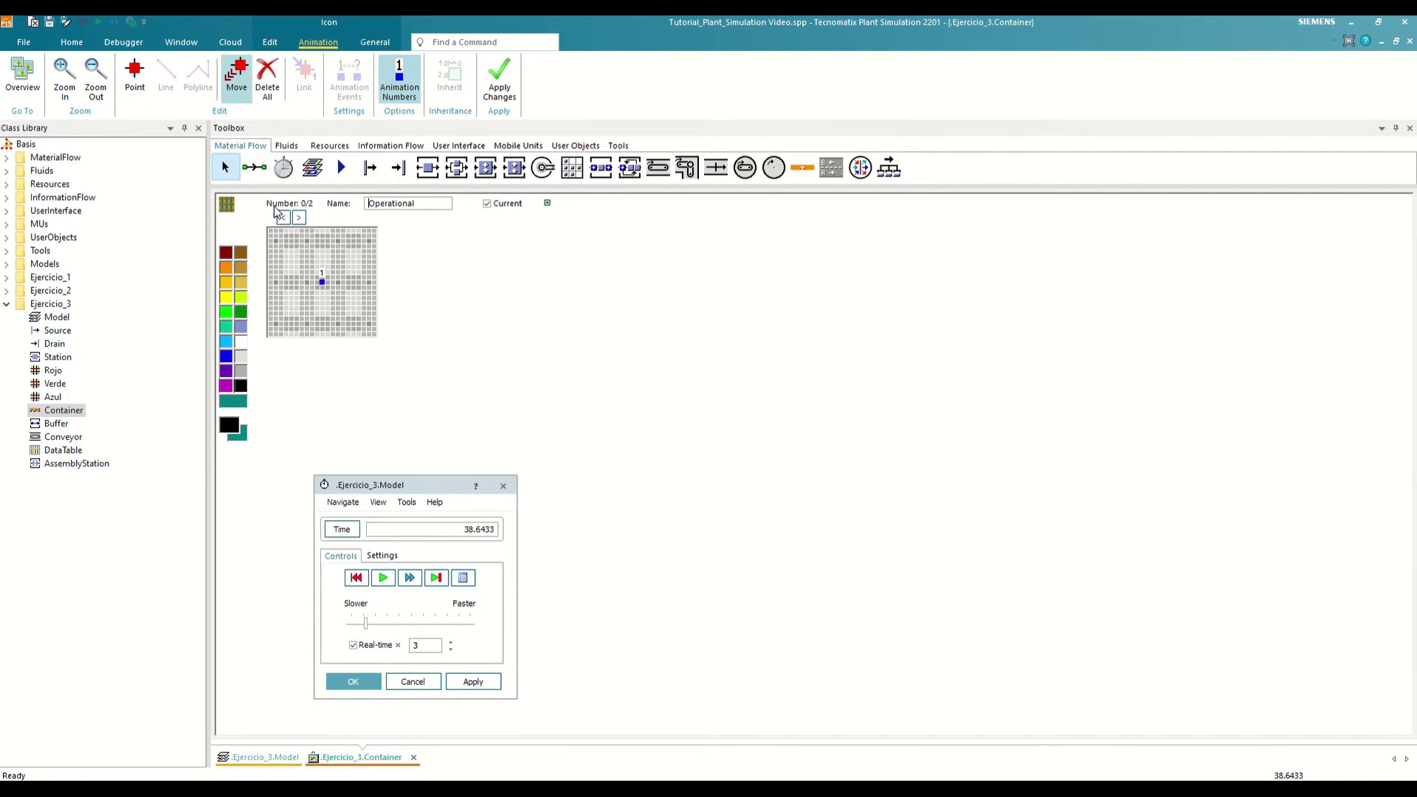
{"action": "left_click", "coordinate": [286, 255]}
Add animation points 2, 3 and 4 in the icon's upper-right, lower-right and lower-left compartments, and apply the changes.
{"action": "left_click", "coordinate": [135, 88]}
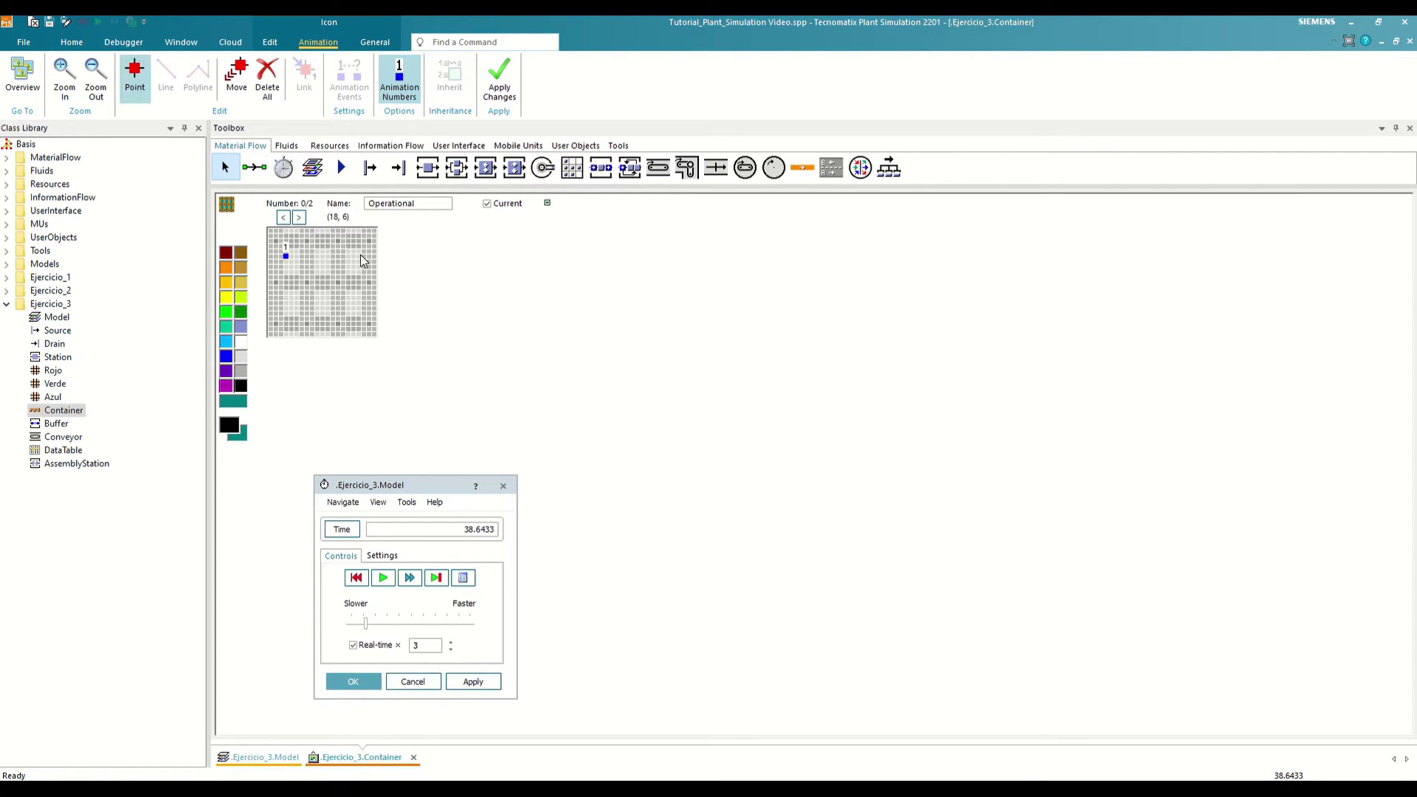
{"action": "left_click", "coordinate": [359, 308]}
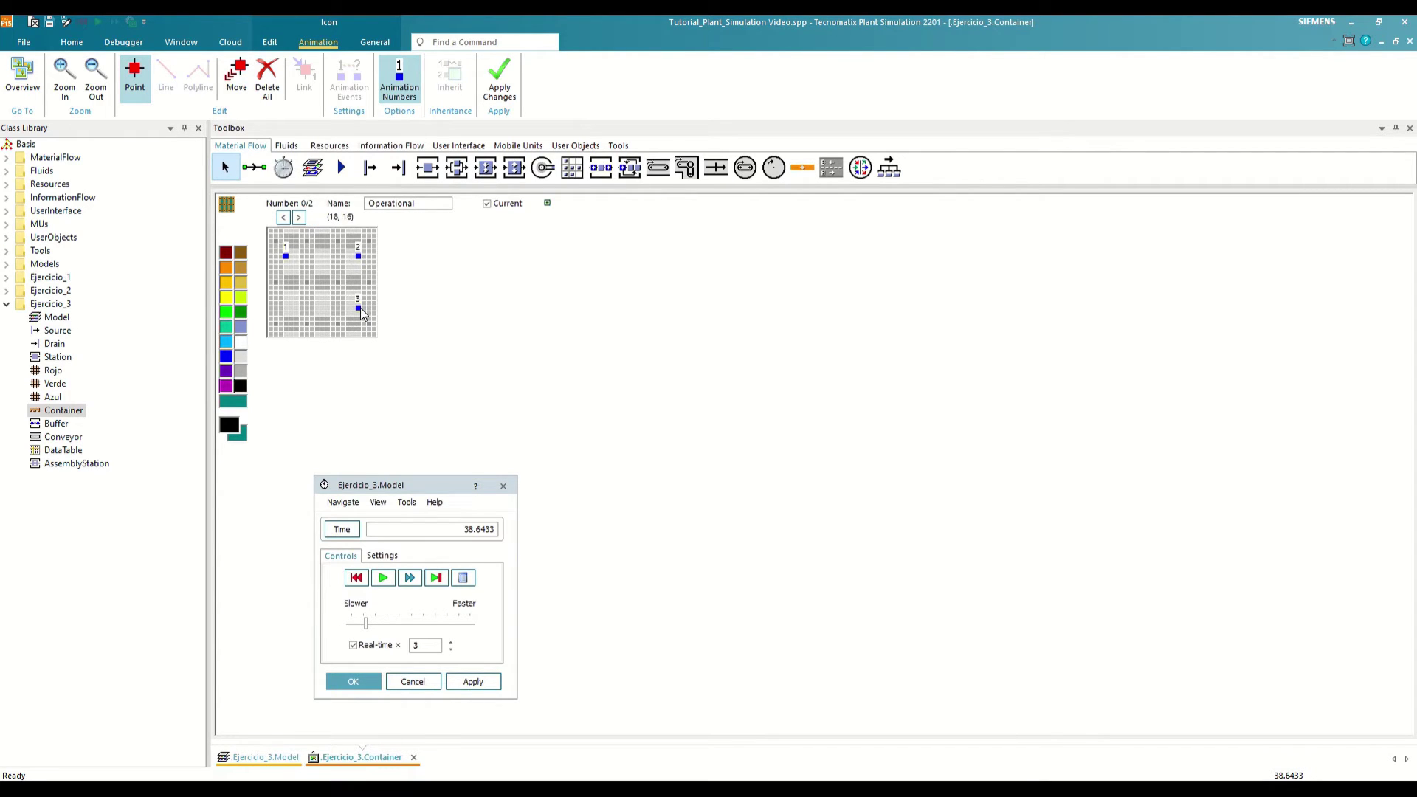
{"action": "left_click", "coordinate": [285, 307]}
{"action": "left_click", "coordinate": [496, 90]}
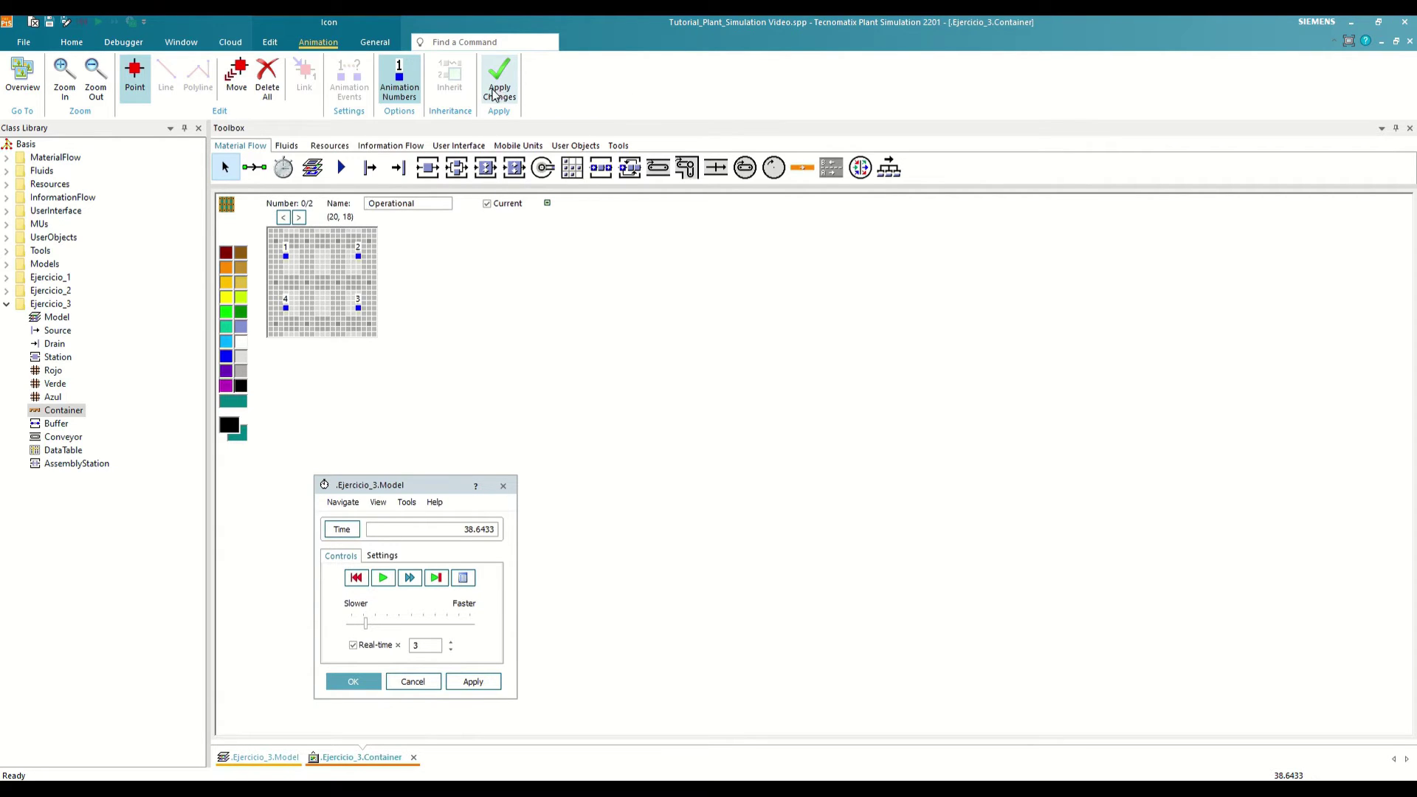
Apply the changes on the Container's Waiting icon, and return to the model to reset the simulation.
{"action": "left_click", "coordinate": [298, 217]}
{"action": "left_click", "coordinate": [500, 91]}
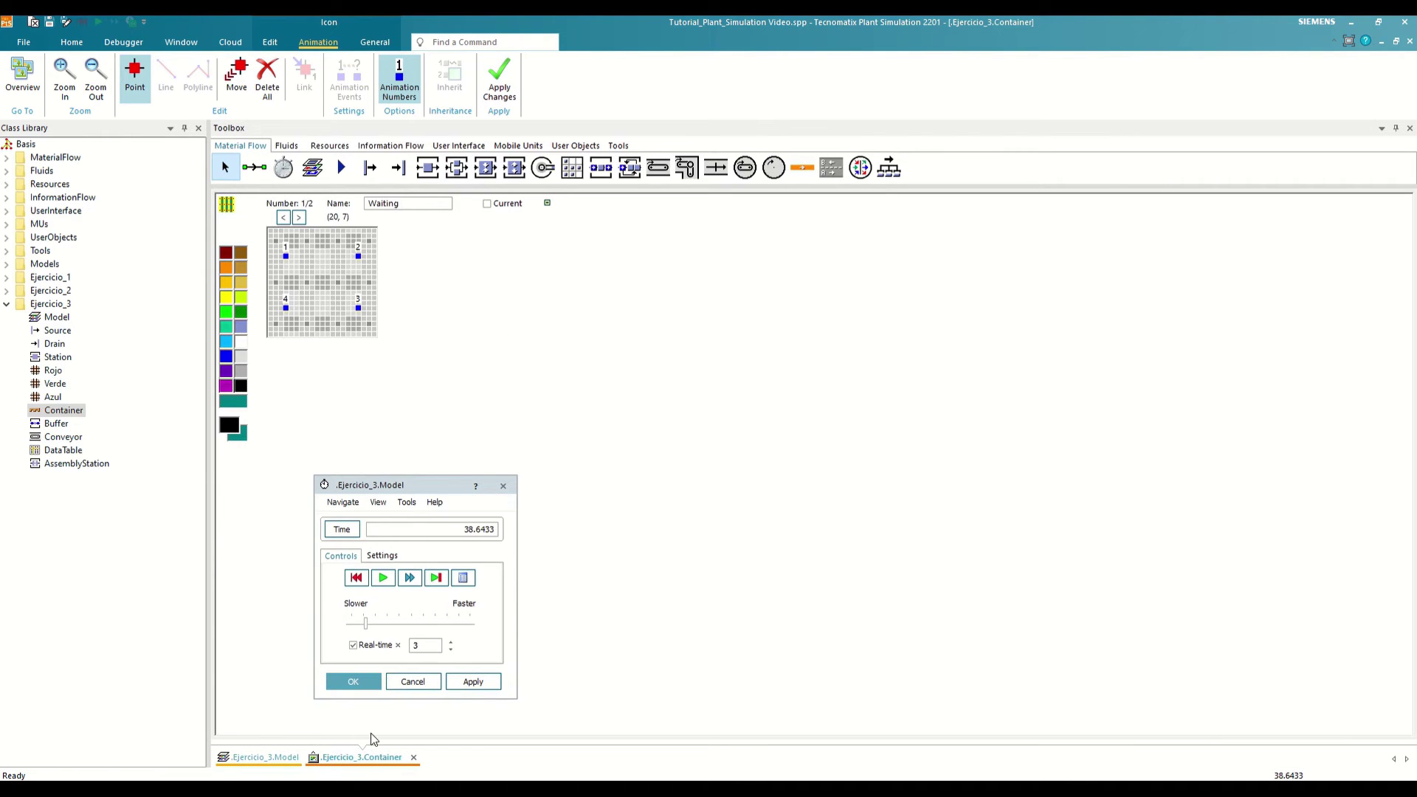
{"action": "middle_click", "coordinate": [367, 757]}
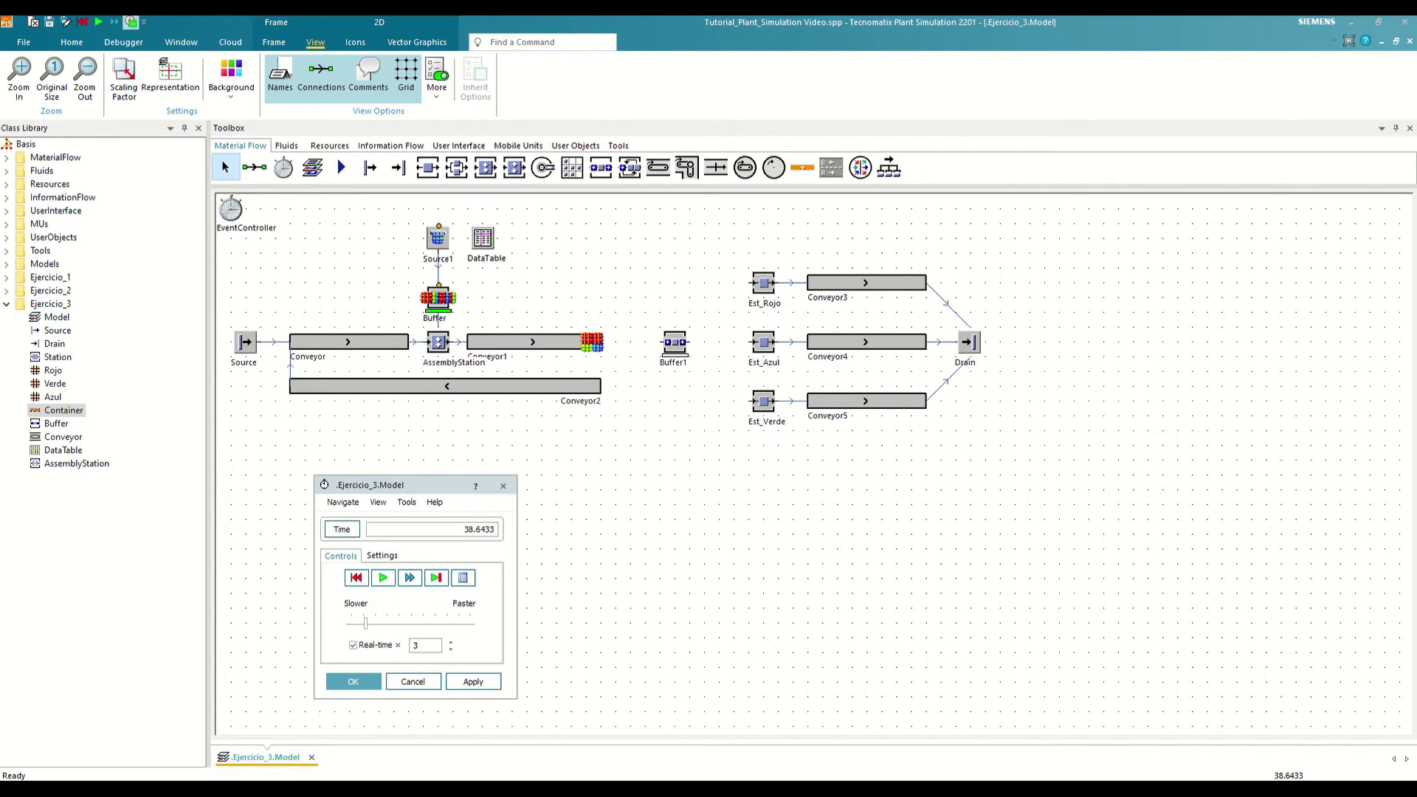
{"action": "left_click", "coordinate": [356, 578]}
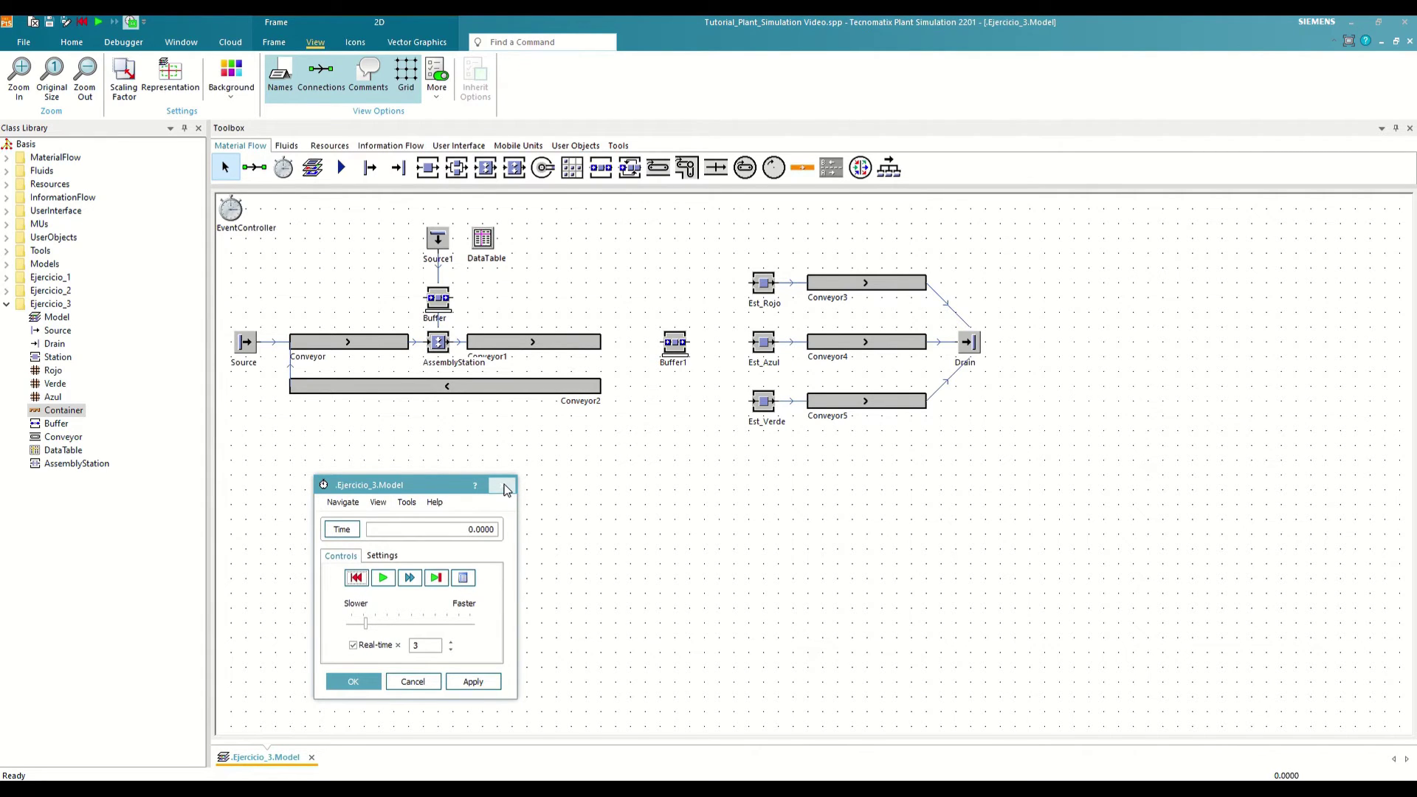
Add a DismantleStation class to the Ejercicio_3 folder and place an instance between Conveyor1 and Buffer1 in the model.
{"action": "left_click", "coordinate": [503, 487]}
{"action": "left_click", "coordinate": [74, 463]}
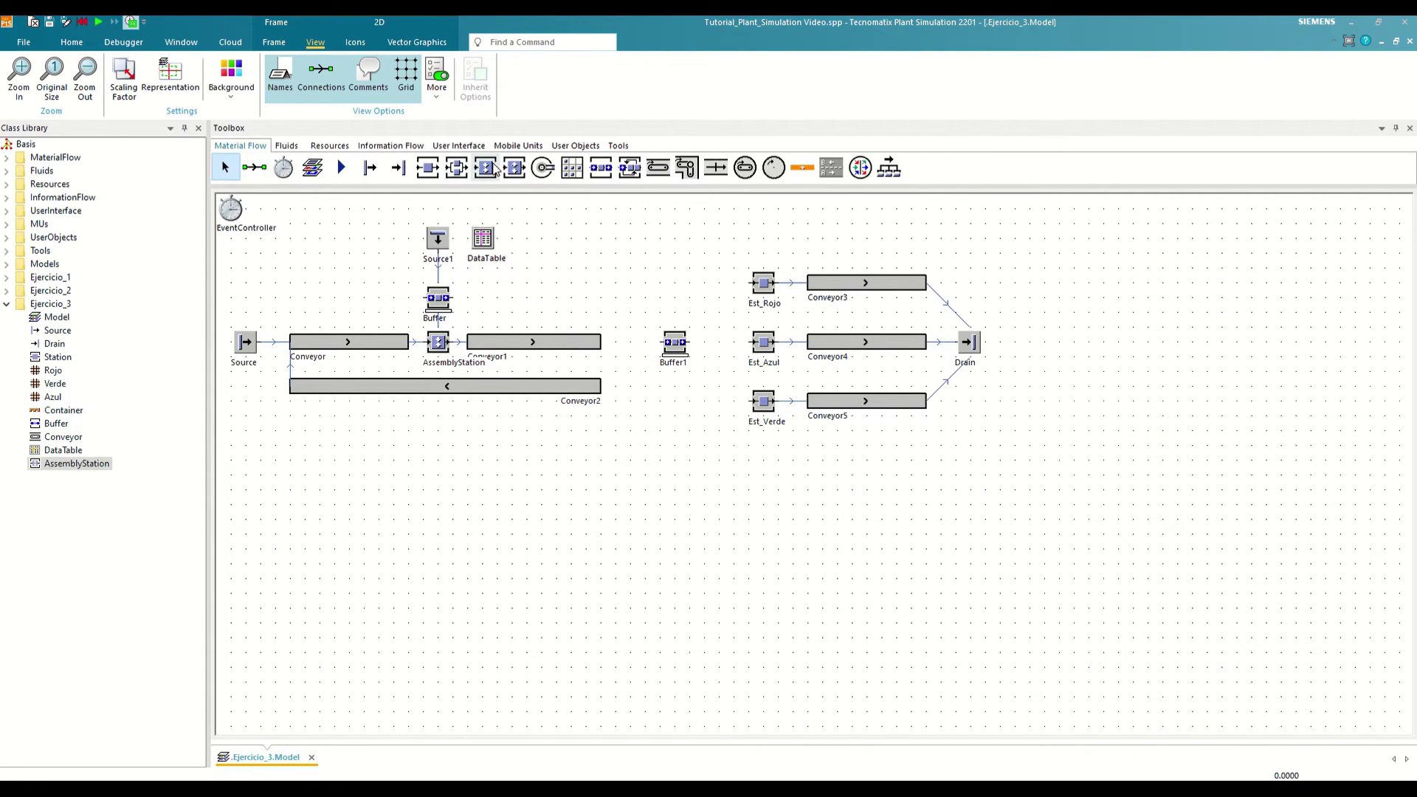
{"action": "left_click_drag", "start_coordinate": [515, 168], "coordinate": [63, 313]}
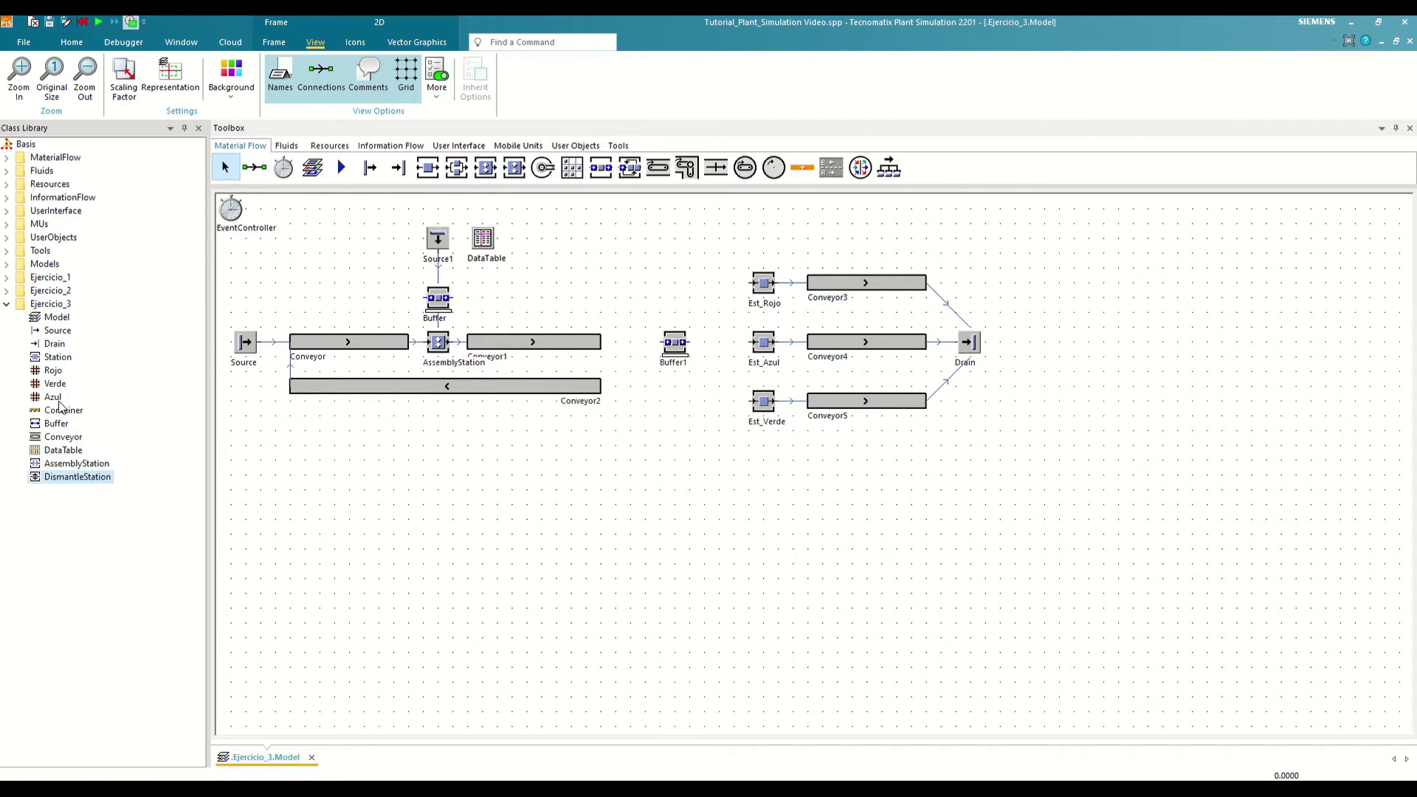
{"action": "left_click_drag", "start_coordinate": [70, 477], "coordinate": [631, 349]}
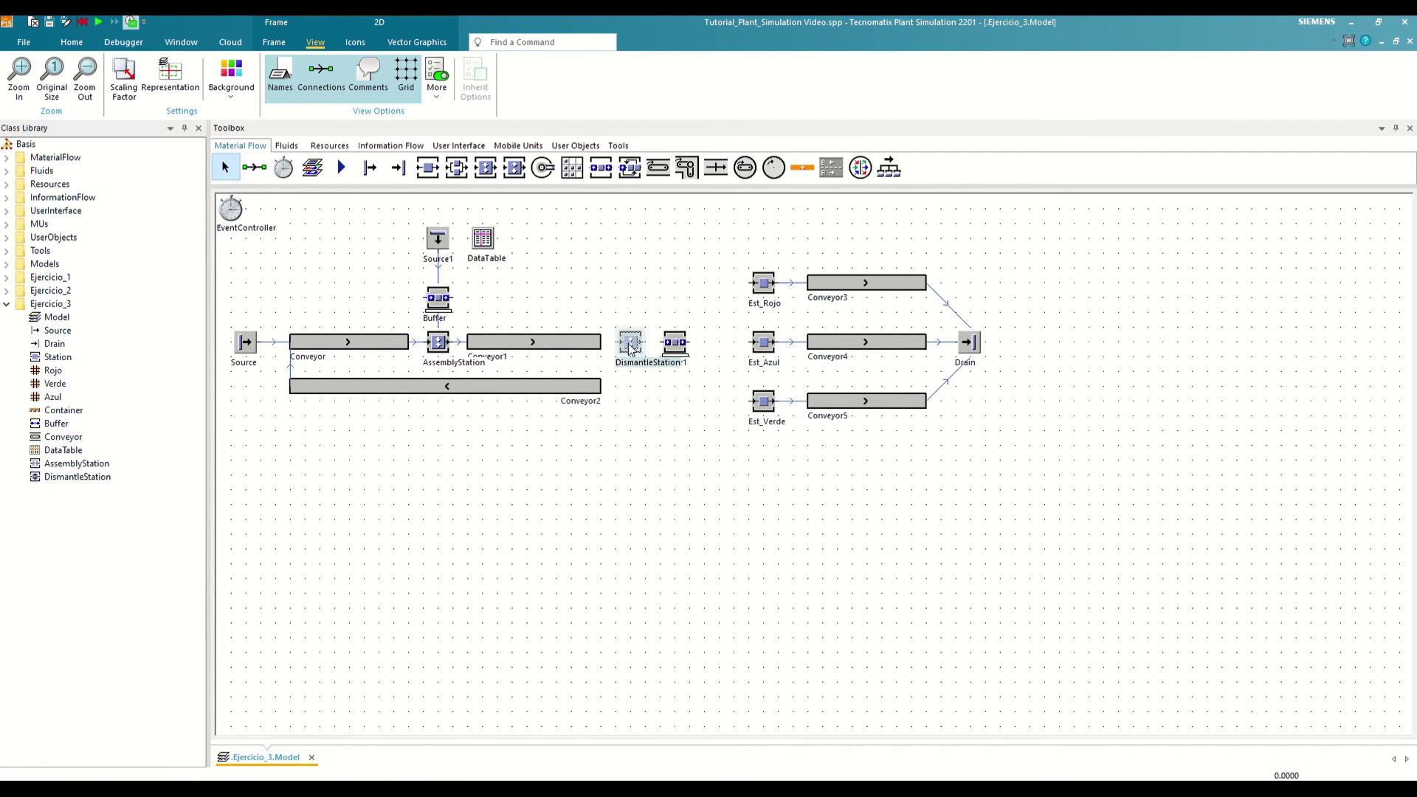
Connect Conveyor1 to the DismantleStation, and the DismantleStation to Buffer1 first and Conveyor2 second.
{"action": "left_click", "coordinate": [254, 168]}
{"action": "left_click", "coordinate": [577, 339]}
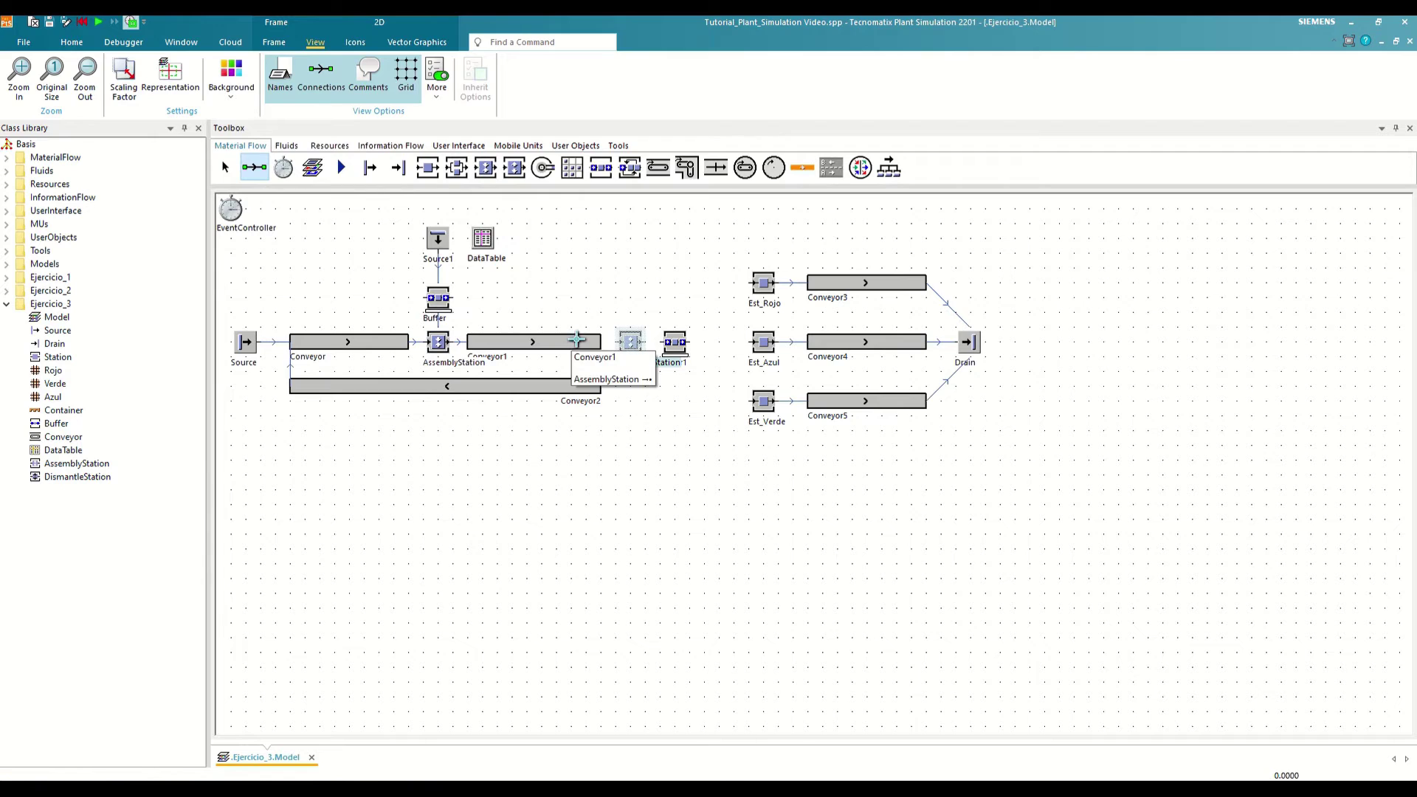
{"action": "left_click", "coordinate": [594, 358]}
{"action": "left_click", "coordinate": [630, 342]}
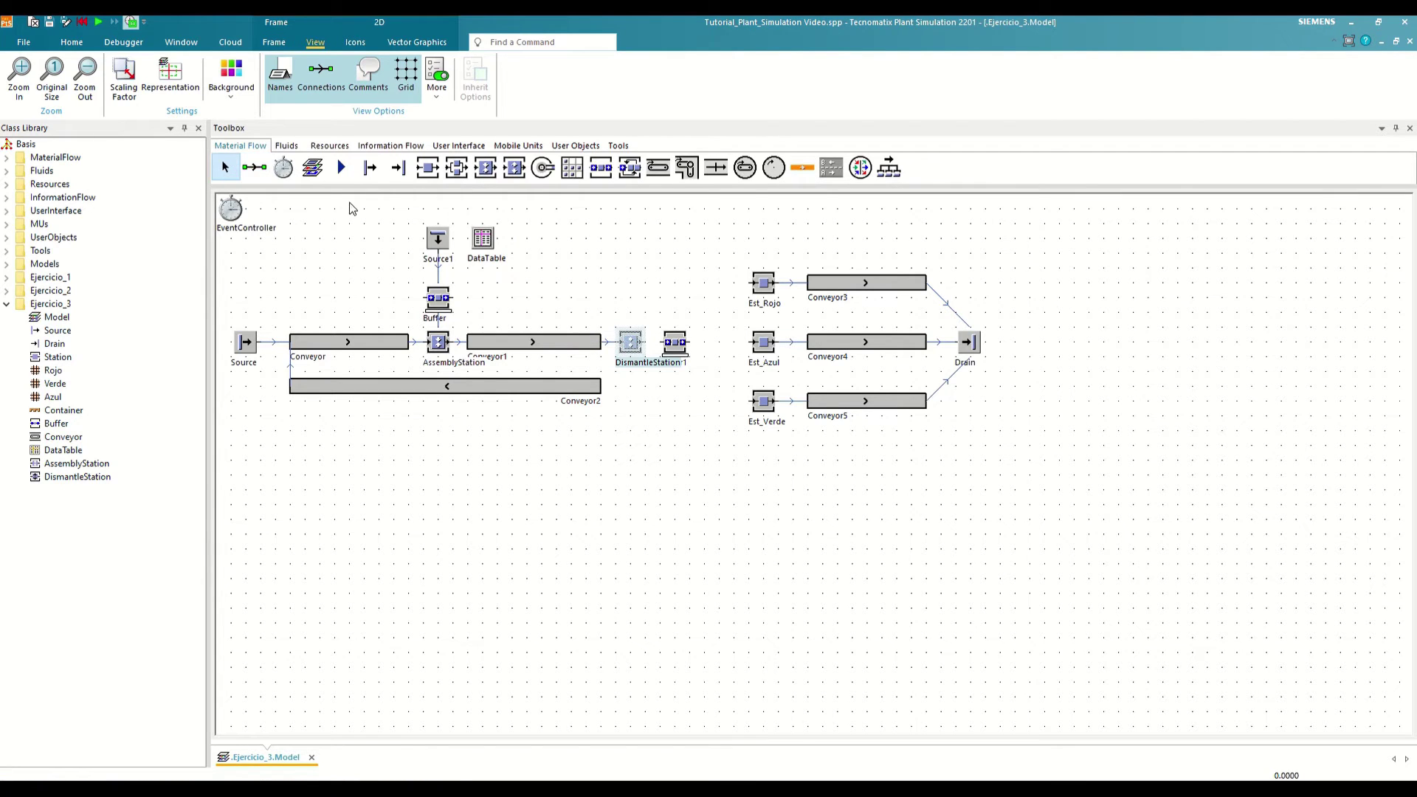
{"action": "left_click", "coordinate": [262, 170]}
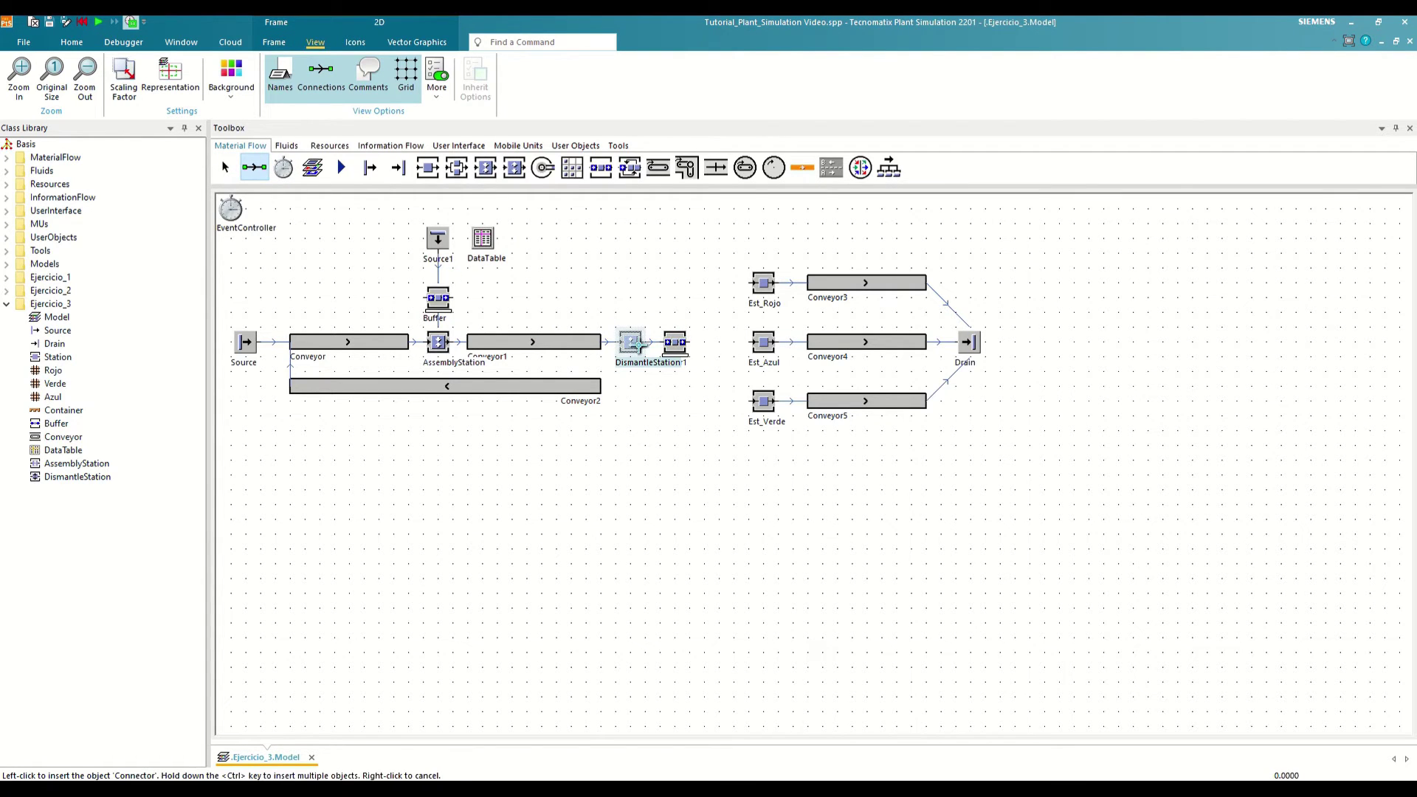
{"action": "left_click", "coordinate": [632, 342]}
{"action": "left_click", "coordinate": [599, 388]}
{"action": "left_click", "coordinate": [605, 408]}
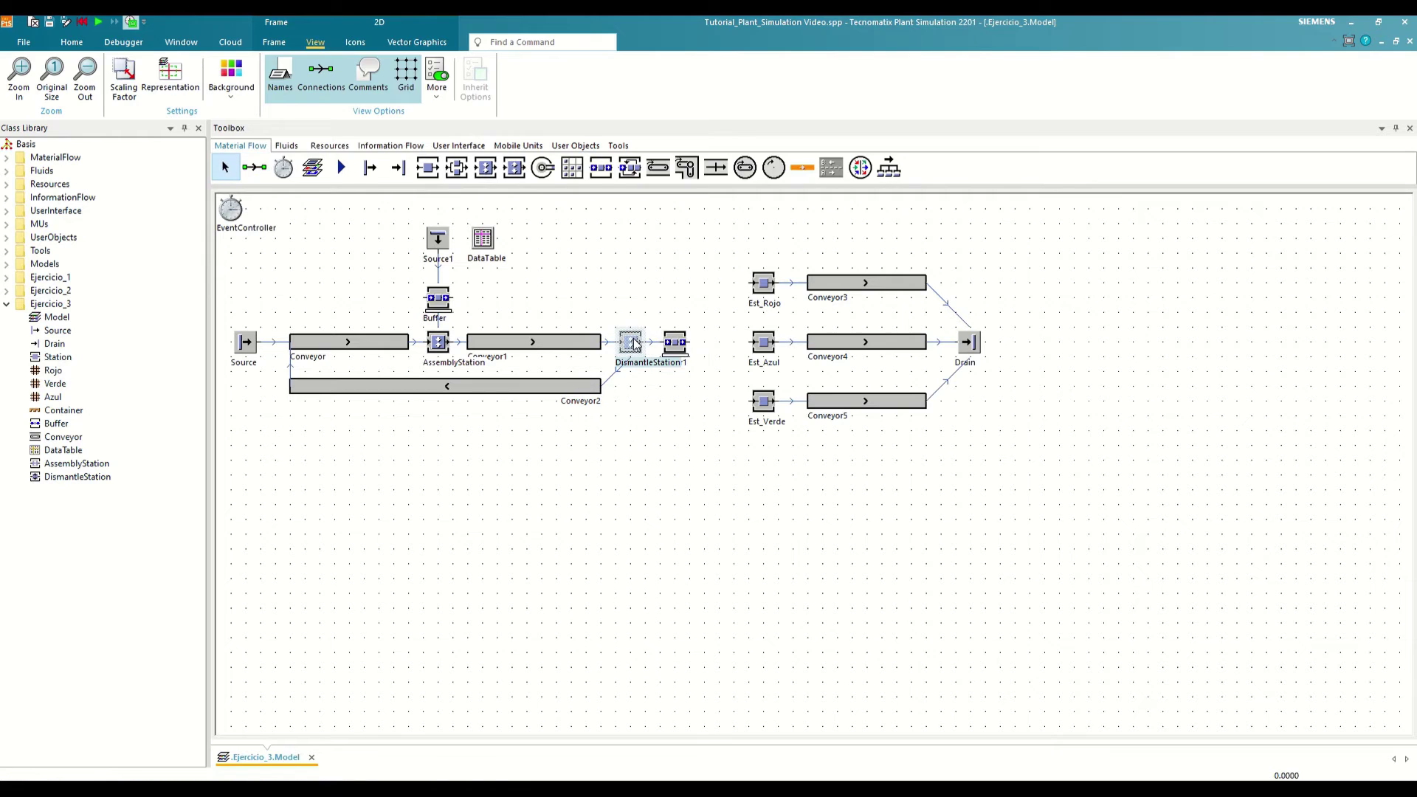
Configure the DismantleStation with sequence MUs to all Successors, dismantle mode Detach MUs and main MU to successor 2.
{"action": "double_click", "coordinate": [633, 343]}
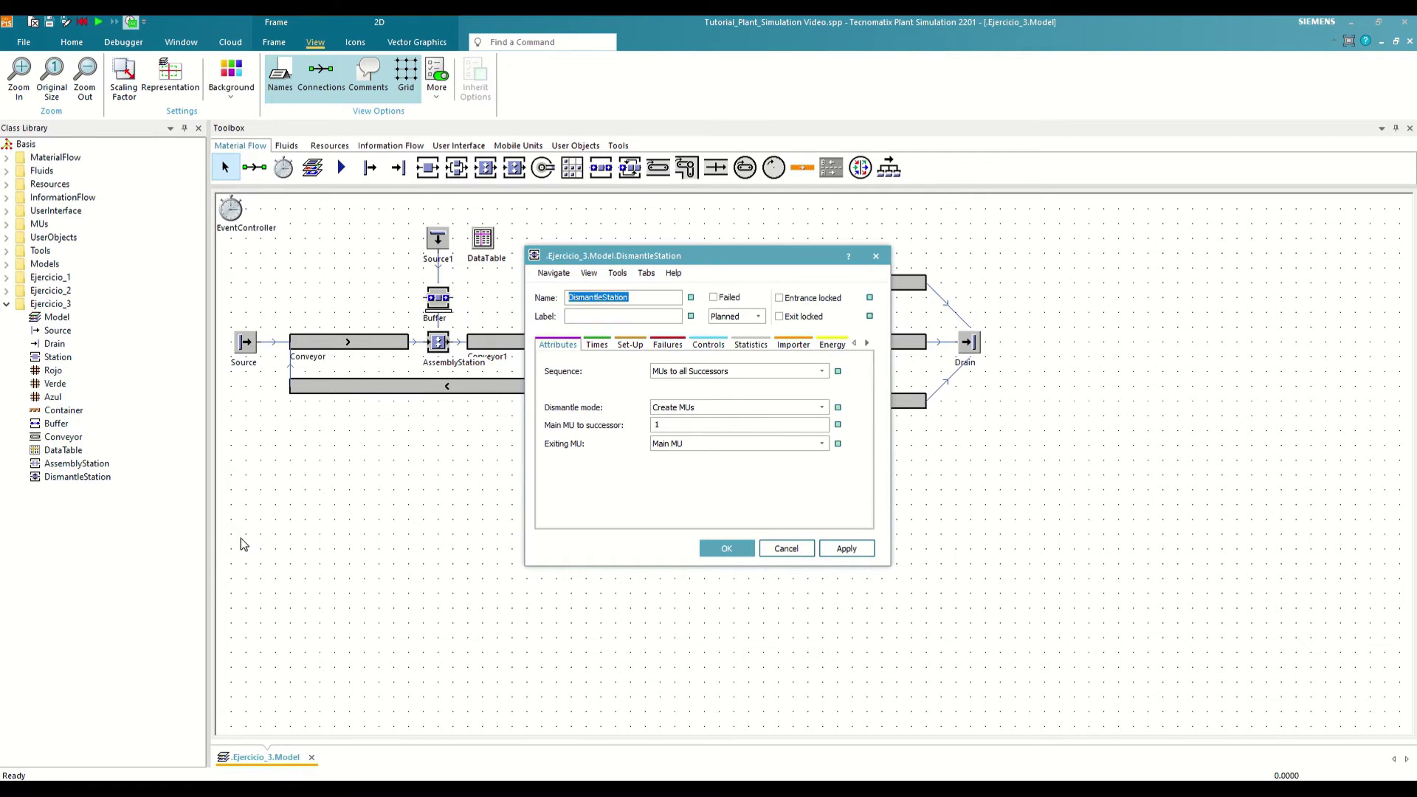
{"action": "left_click", "coordinate": [703, 408]}
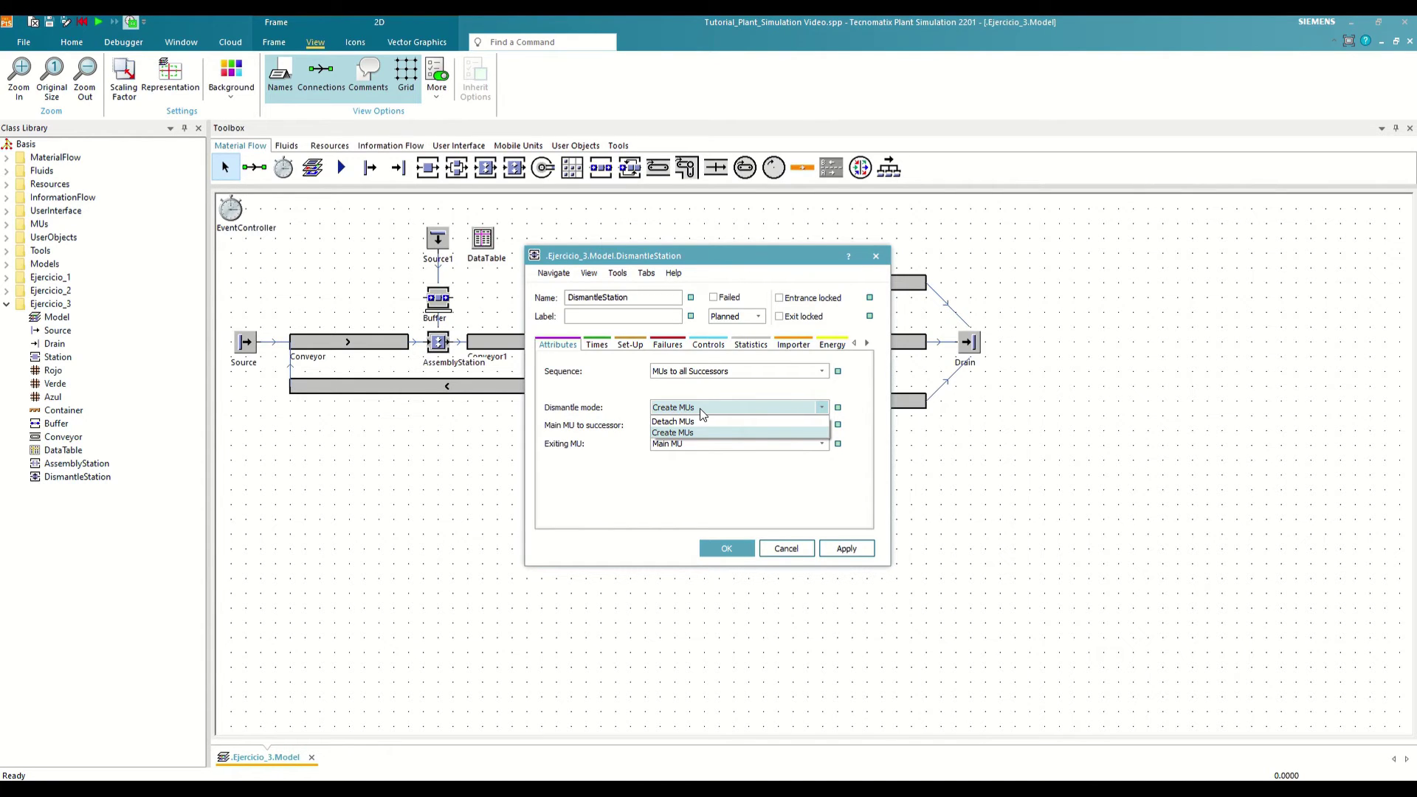
{"action": "left_click", "coordinate": [703, 422]}
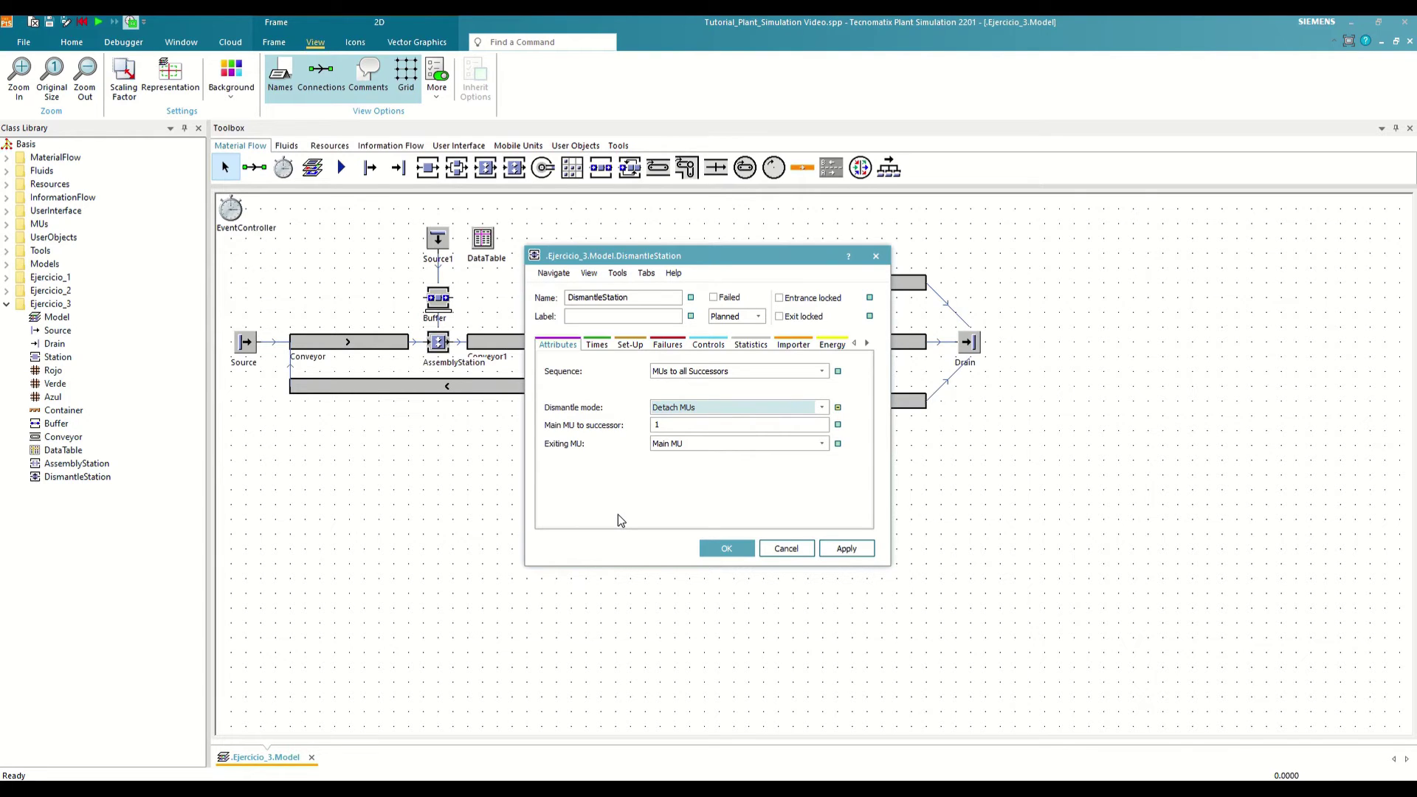
{"action": "left_click", "coordinate": [669, 425]}
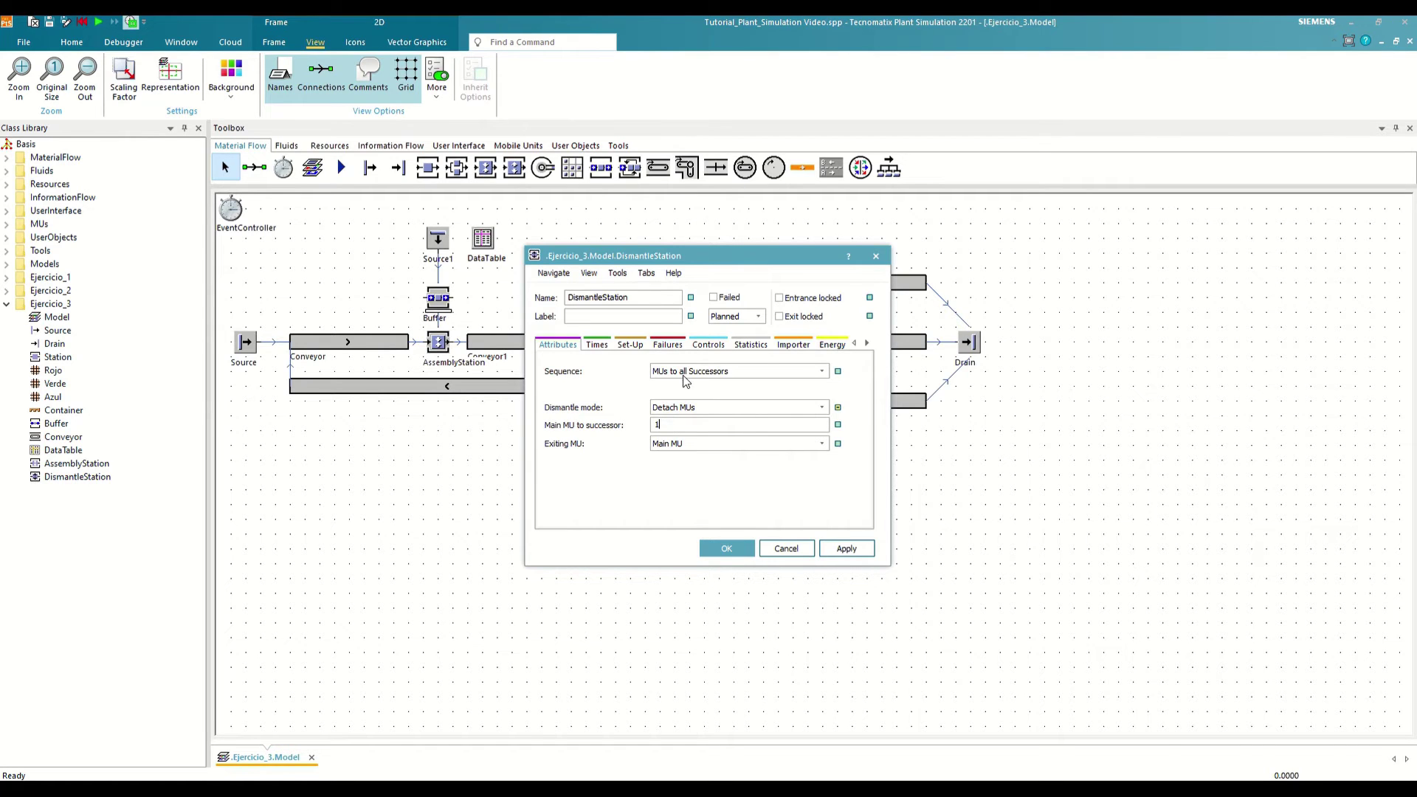
{"action": "left_click_drag", "start_coordinate": [699, 261], "coordinate": [838, 406]}
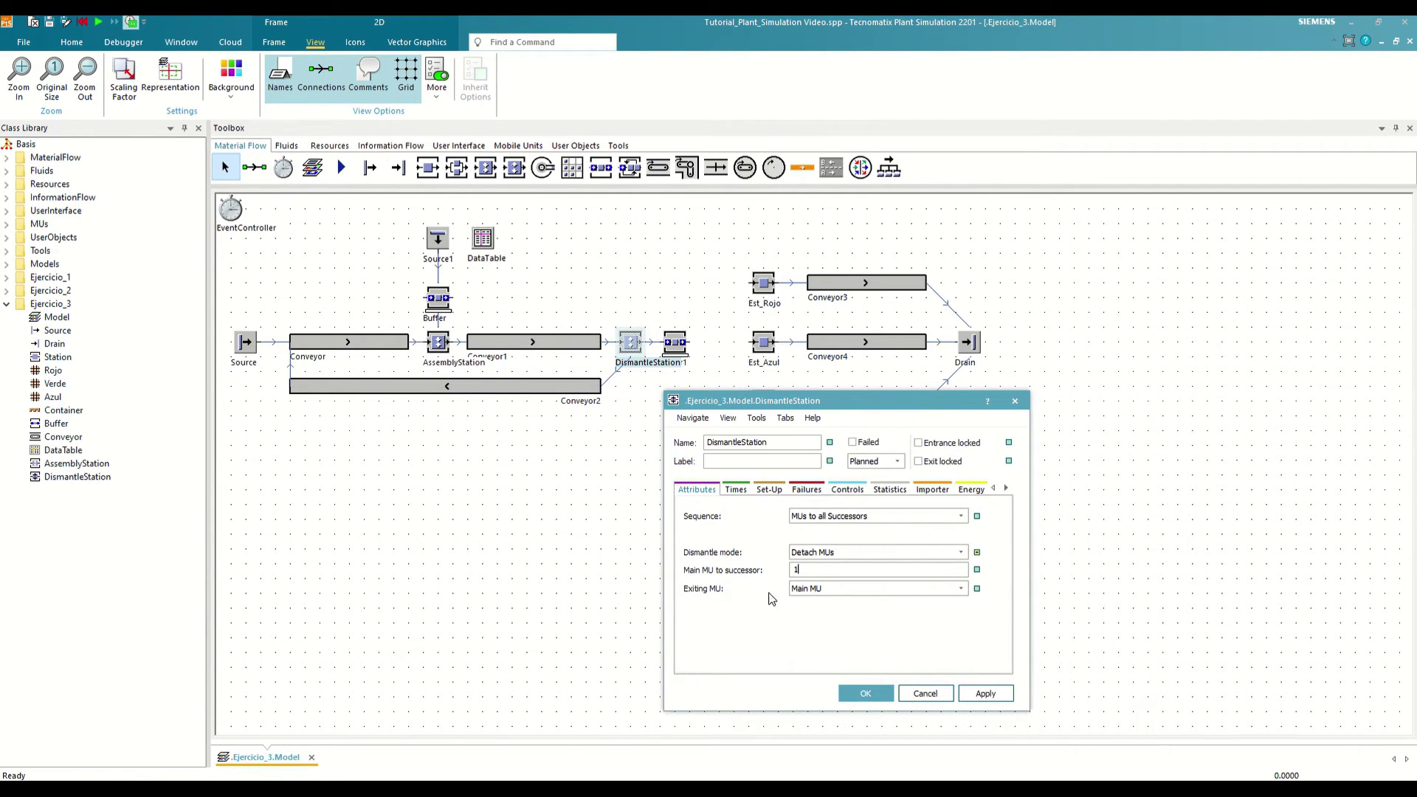
{"action": "double_click", "coordinate": [796, 569]}
{"action": "type", "text": "2"}
{"action": "left_click", "coordinate": [842, 520]}
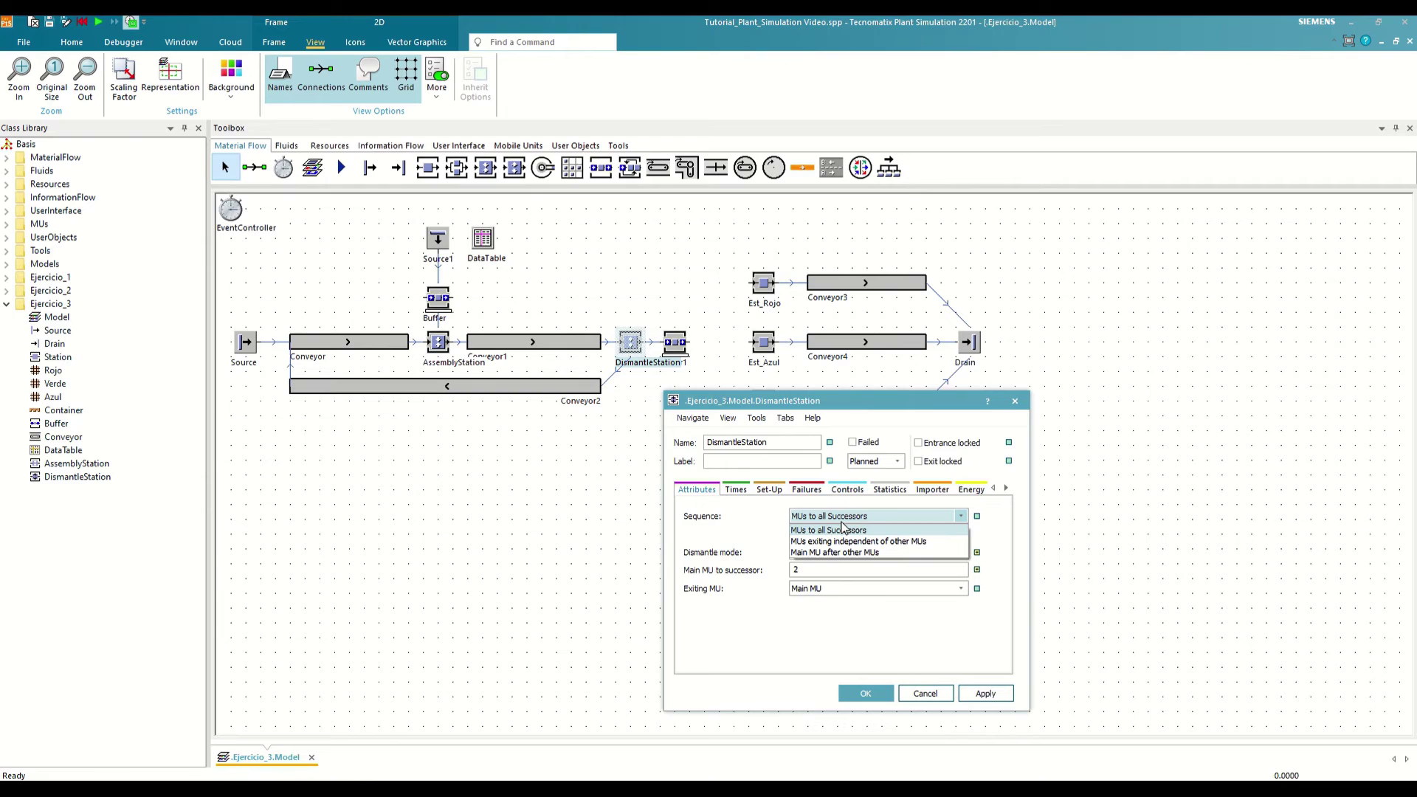
{"action": "left_click", "coordinate": [827, 531]}
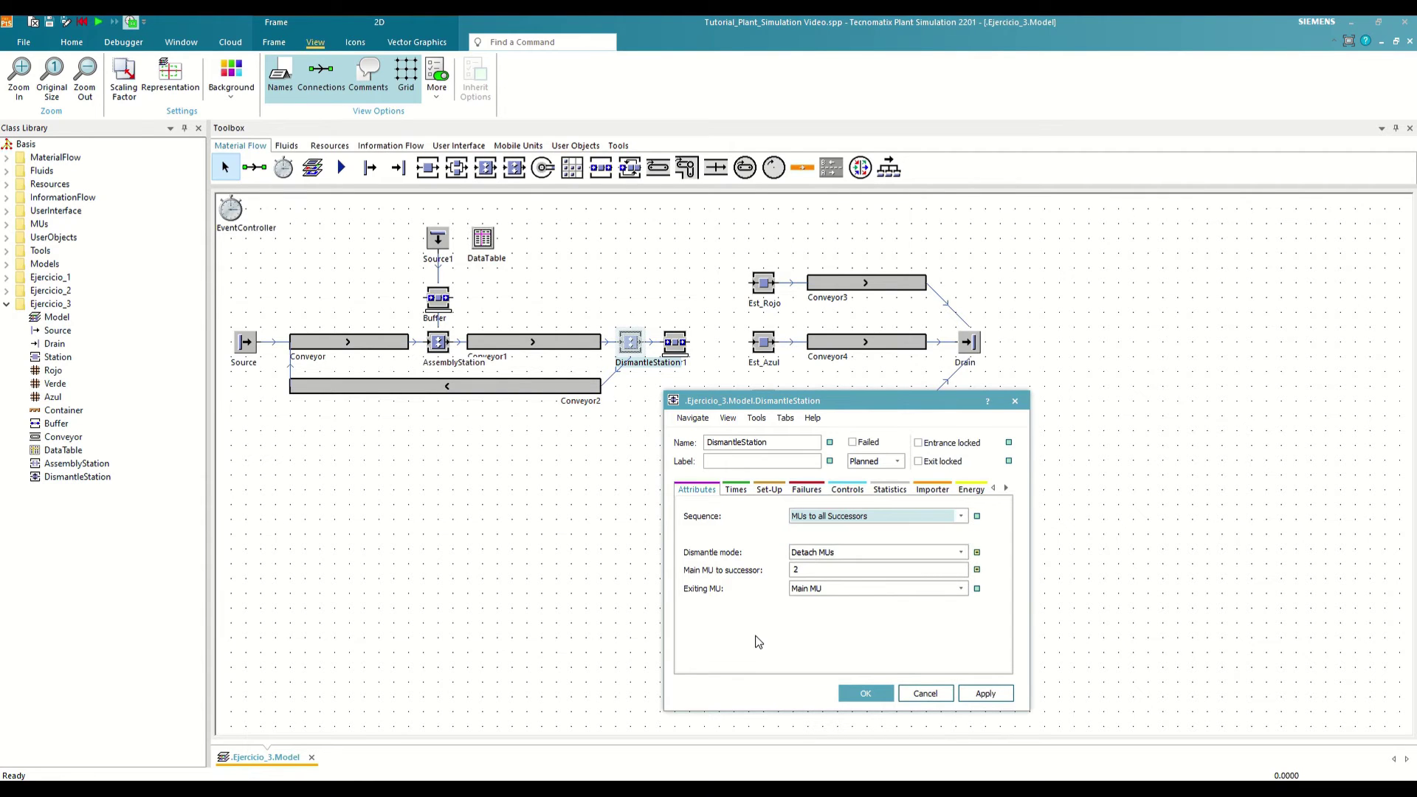
{"action": "left_click", "coordinate": [867, 694]}
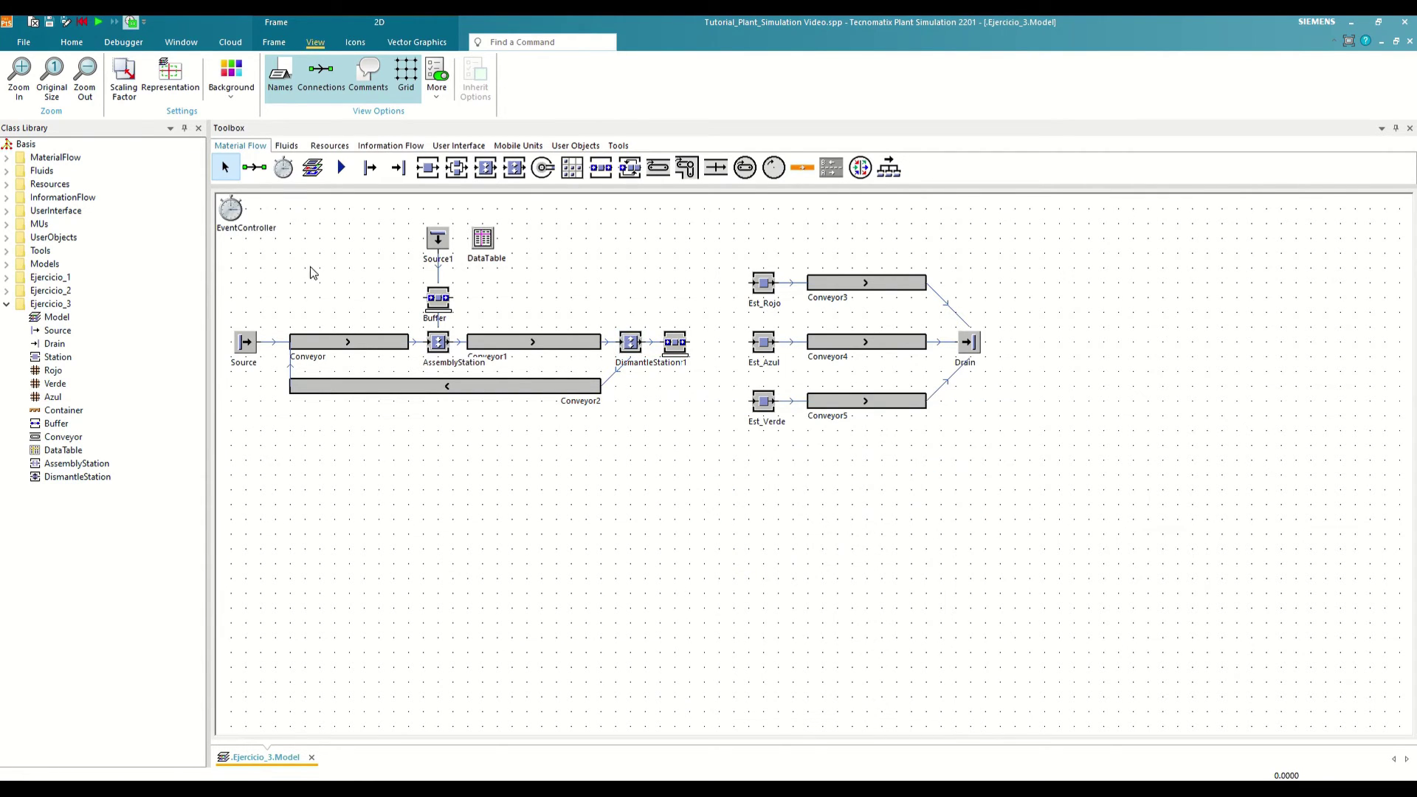
Run the simulation to check how containers are dismantled into Buffer1 and returned on Conveyor2, and reset it.
{"action": "double_click", "coordinate": [229, 210]}
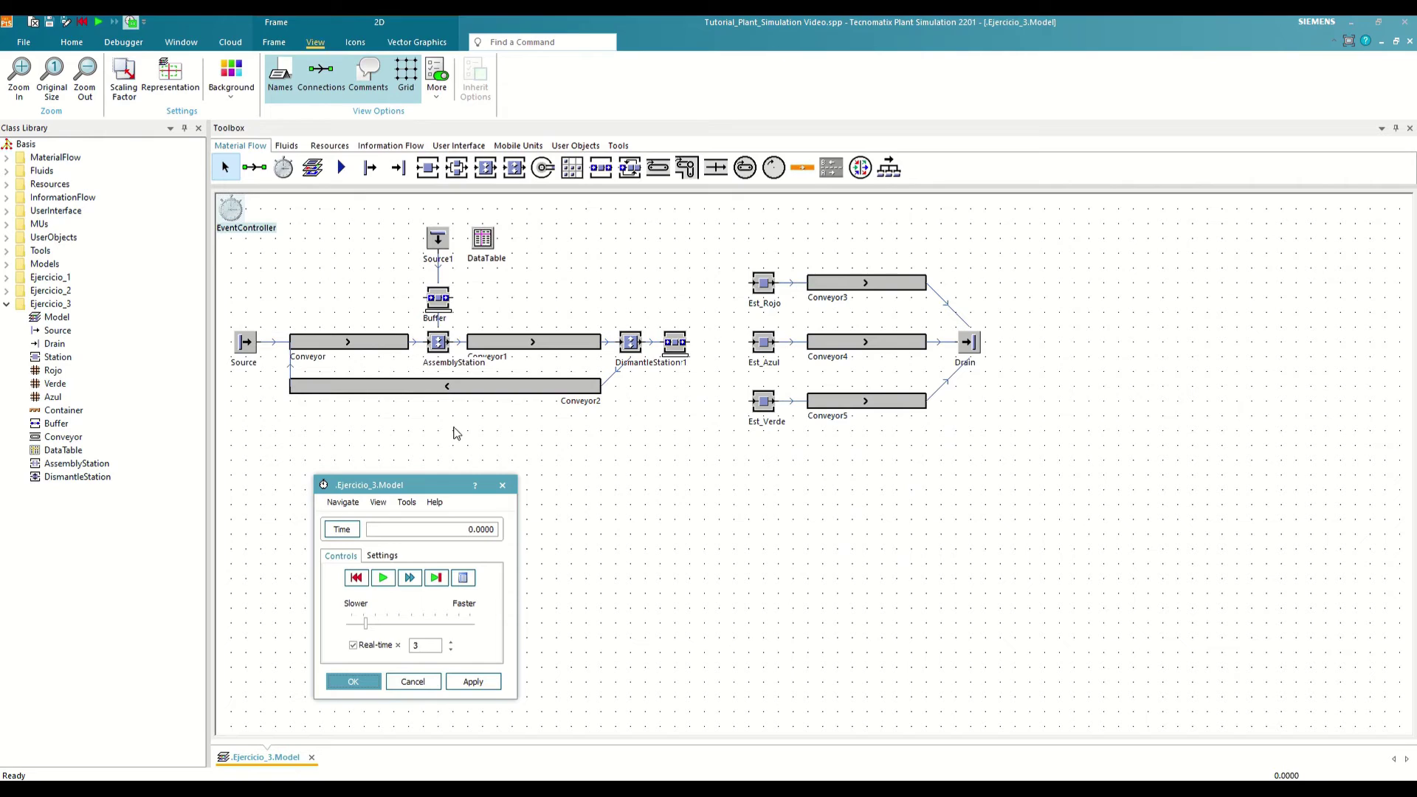
{"action": "left_click", "coordinate": [382, 577]}
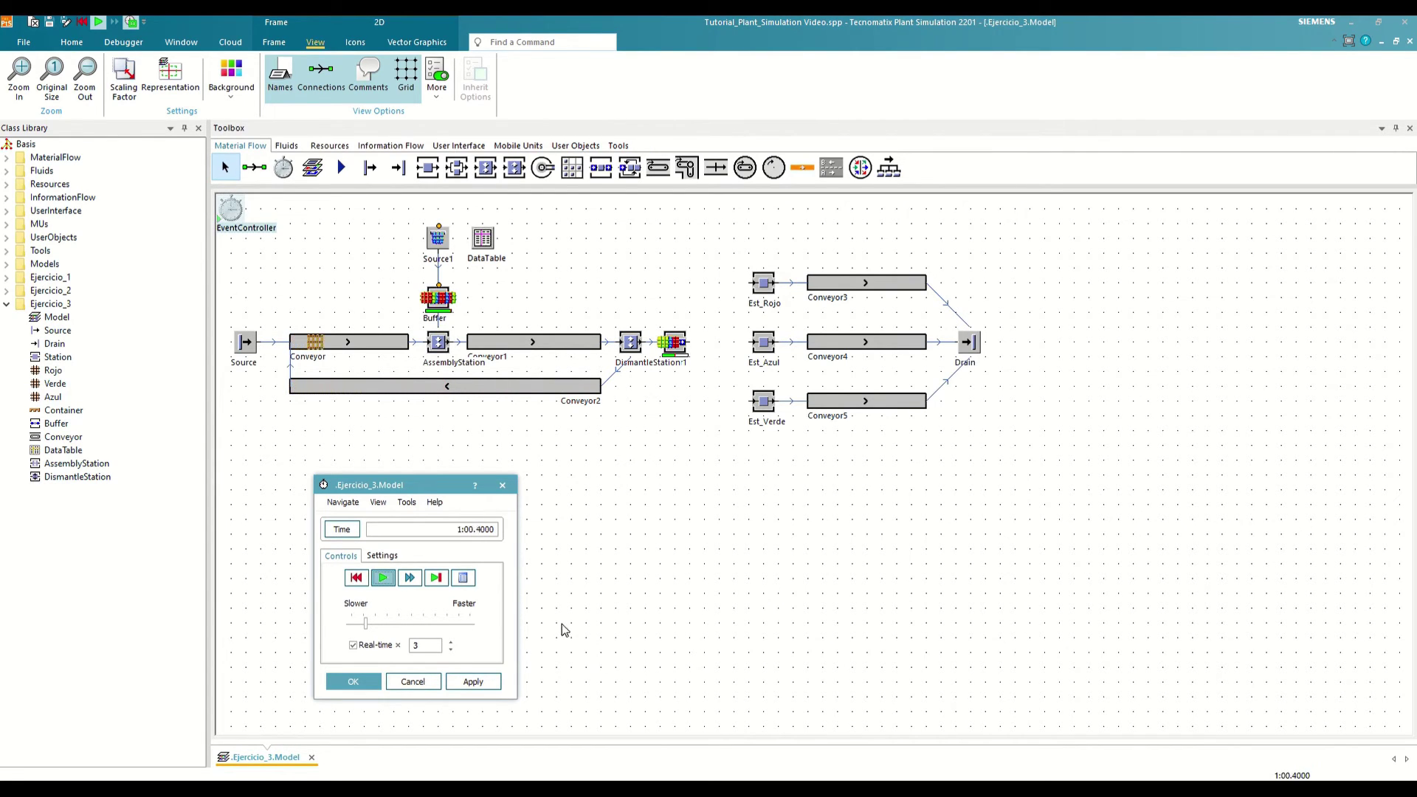
{"action": "left_click", "coordinate": [356, 577]}
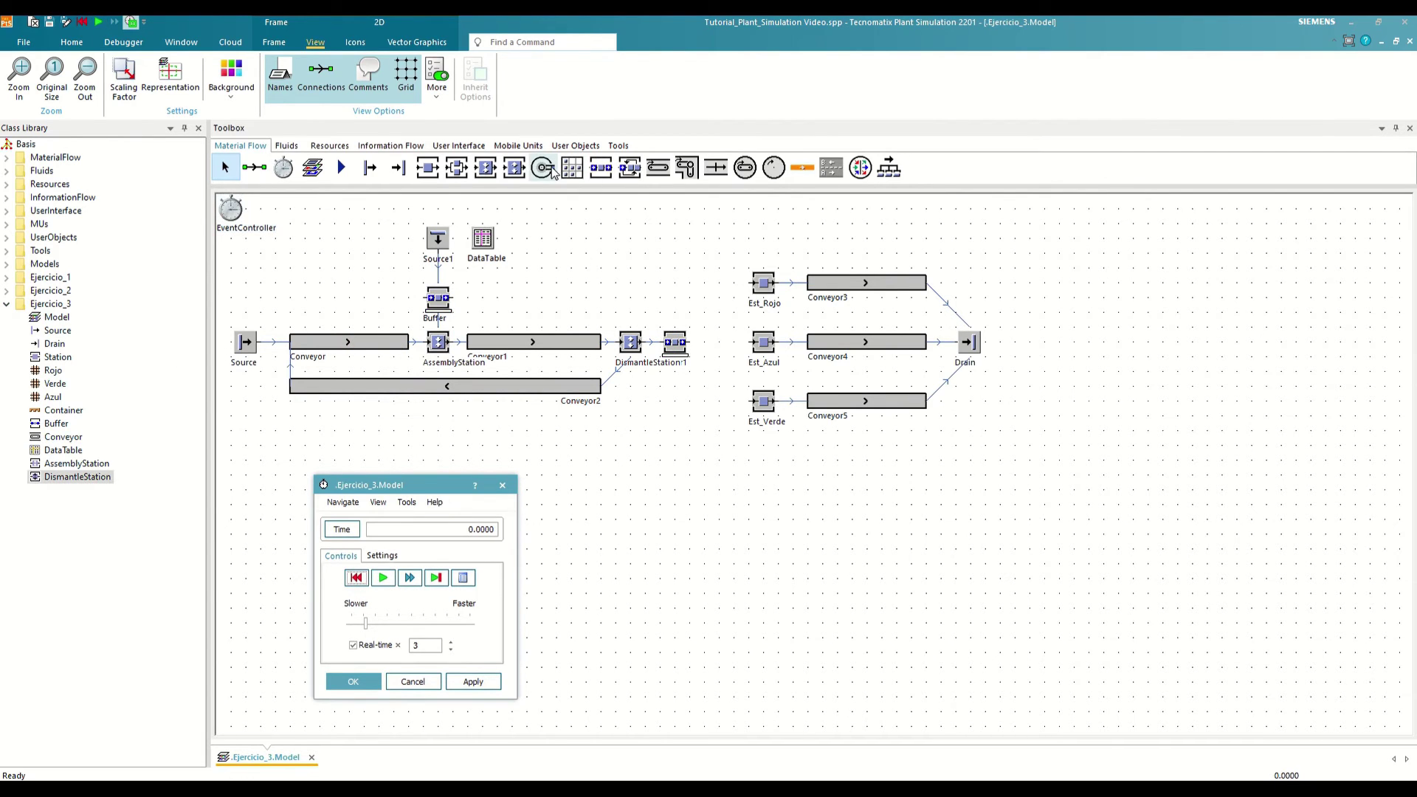
Add a PickAndPlace class to the Ejercicio_3 folder, place it between Buffer1 and Est_Azul, and connect Buffer1 to it.
{"action": "left_click_drag", "start_coordinate": [552, 172], "coordinate": [66, 310]}
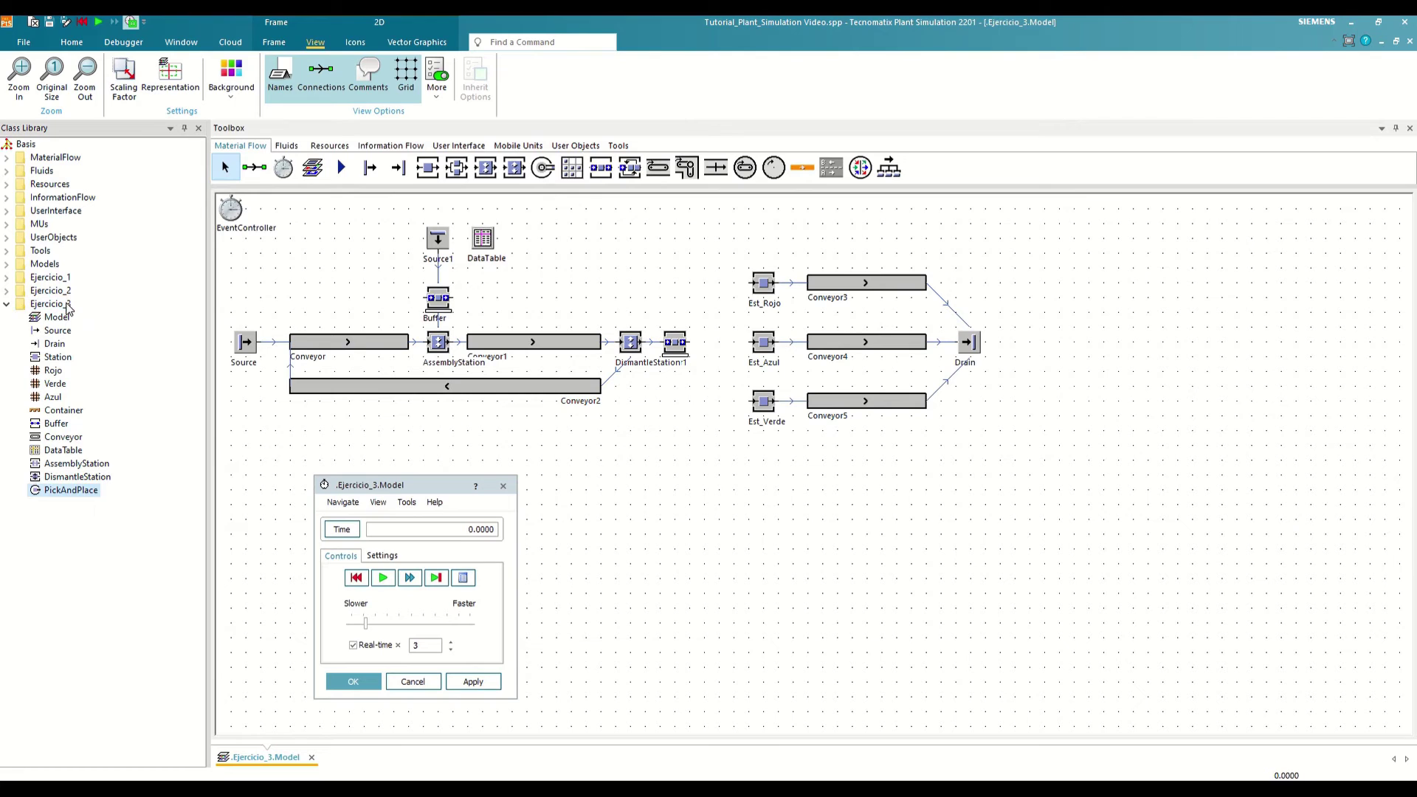
{"action": "left_click_drag", "start_coordinate": [81, 493], "coordinate": [715, 353]}
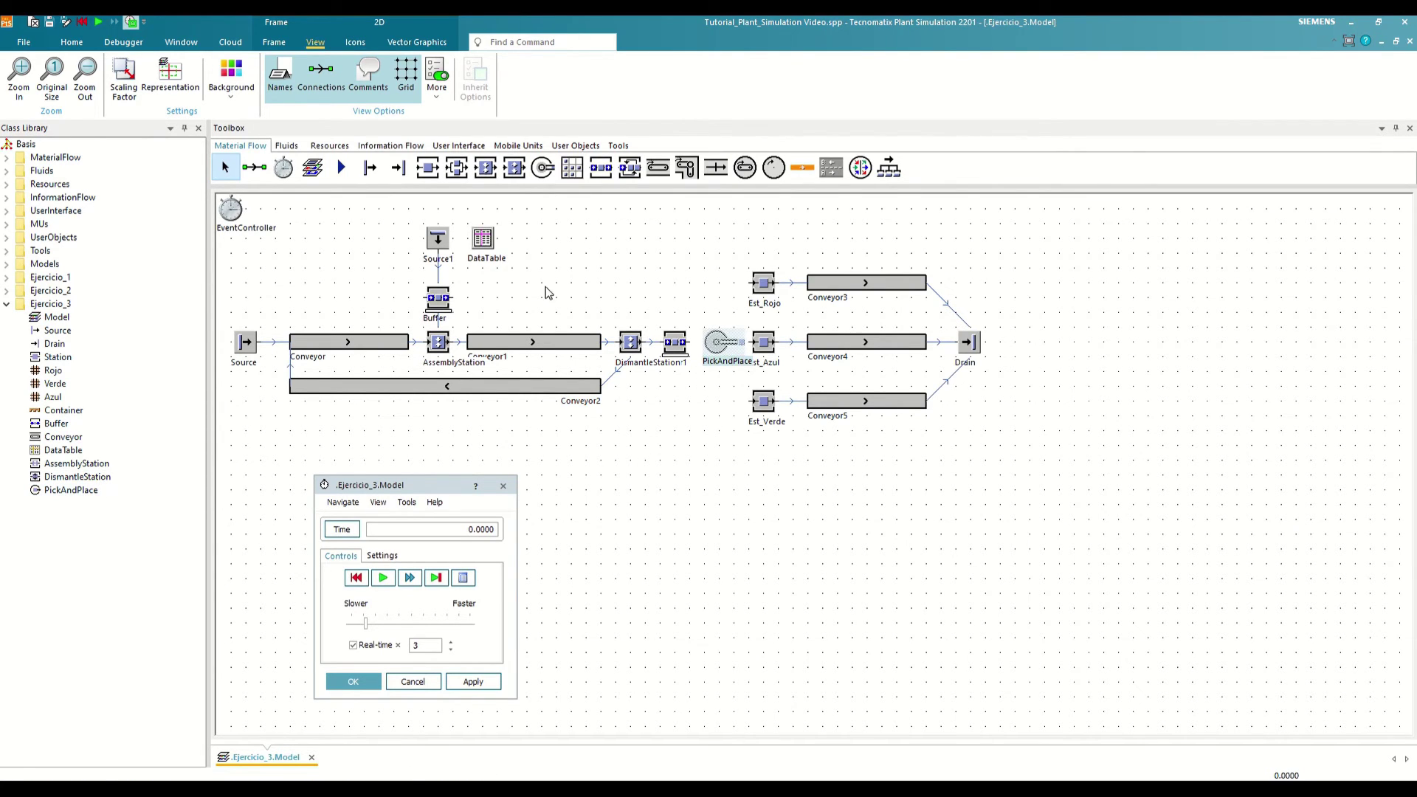
{"action": "left_click", "coordinate": [254, 167]}
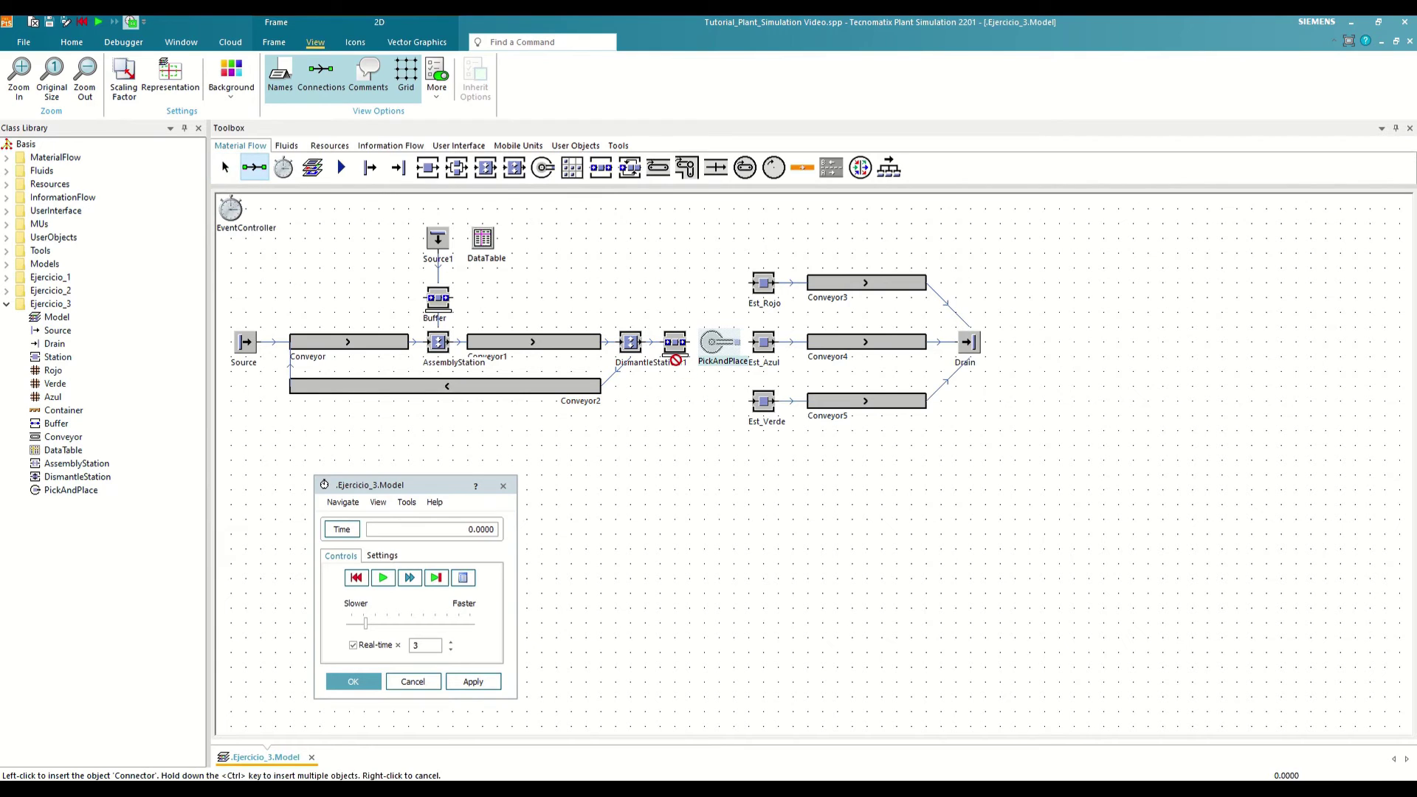
{"action": "left_click", "coordinate": [674, 342]}
{"action": "left_click", "coordinate": [711, 342]}
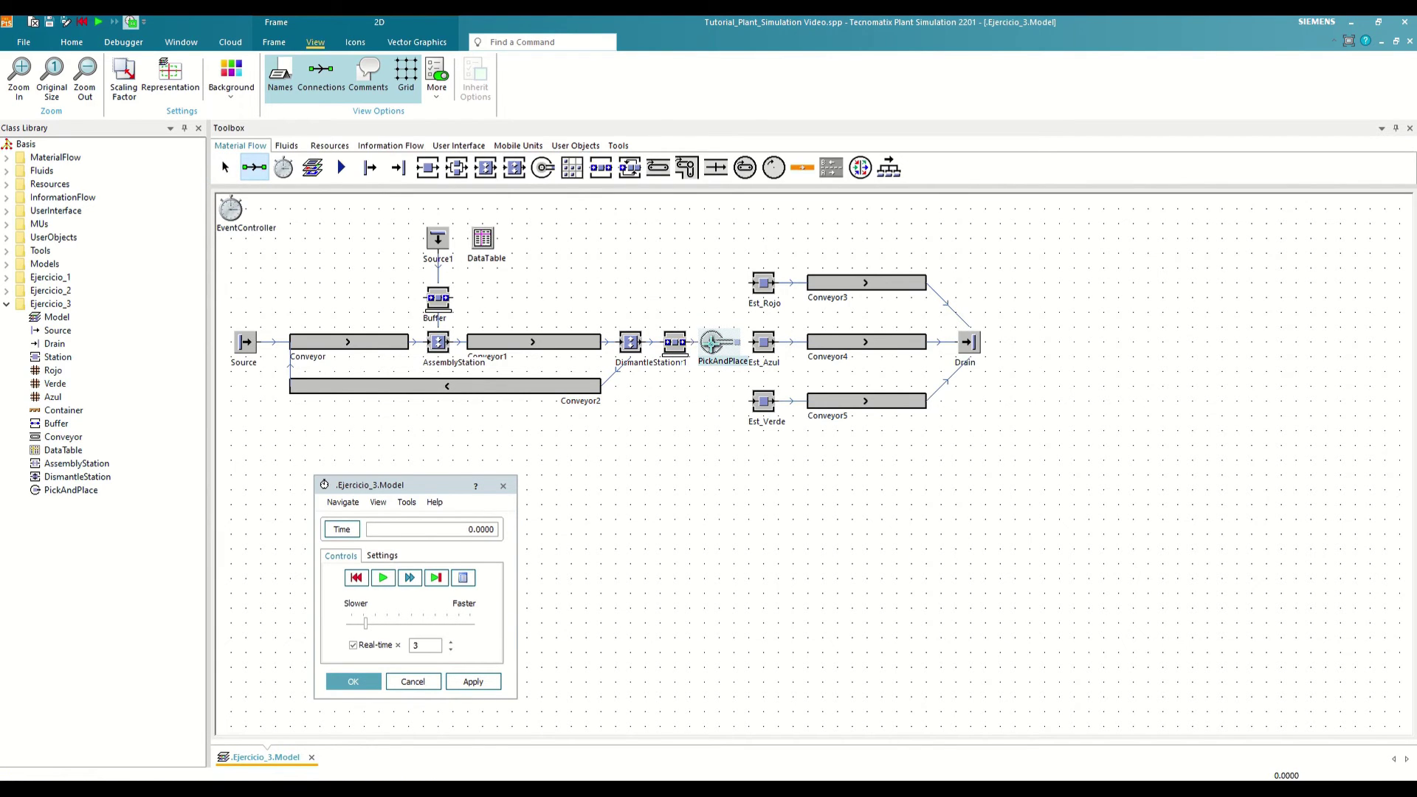
Connect the PickAndPlace robot to the stations Est_Rojo, Est_Azul and Est_Verde.
{"action": "left_click", "coordinate": [710, 341]}
{"action": "left_click", "coordinate": [763, 283]}
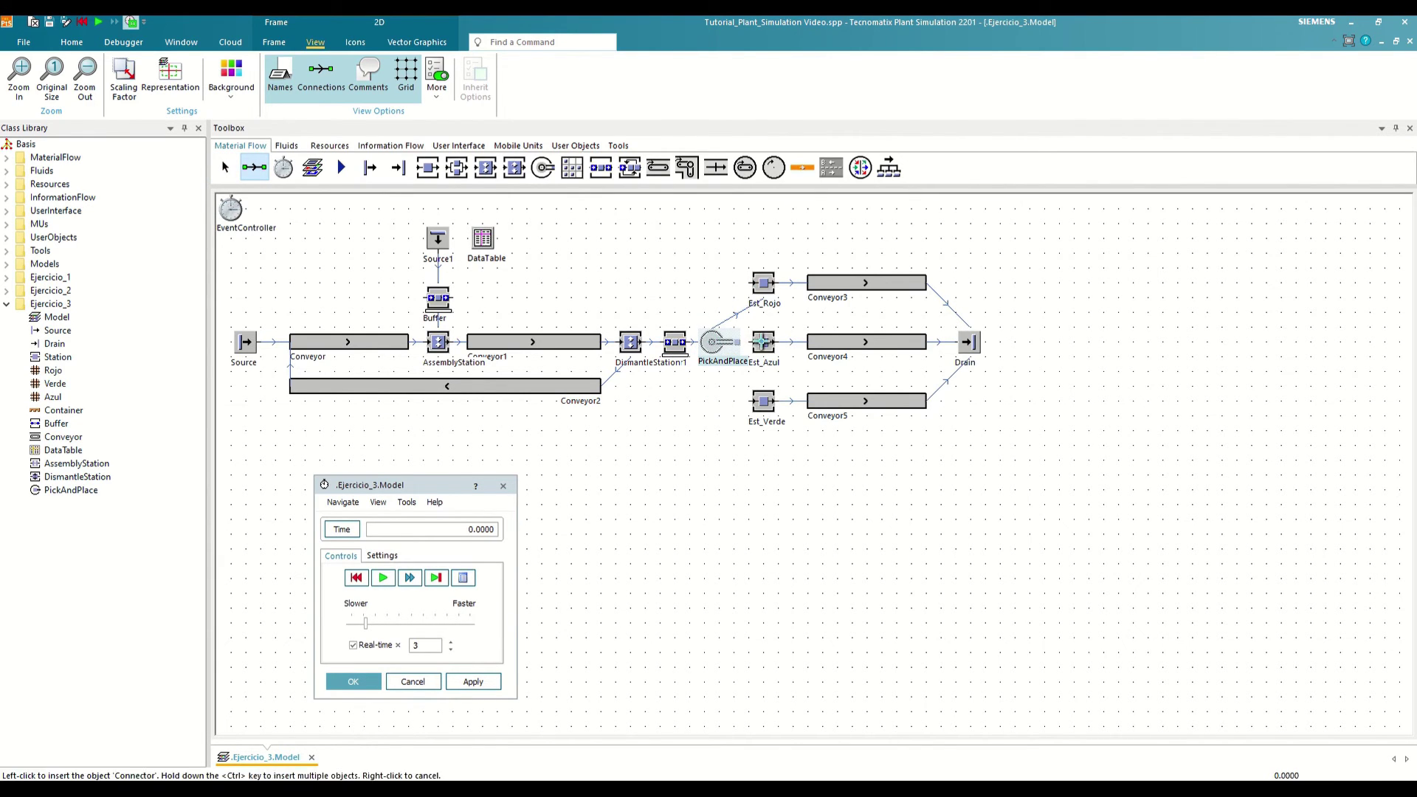
{"action": "left_click", "coordinate": [710, 341]}
{"action": "left_click", "coordinate": [763, 400]}
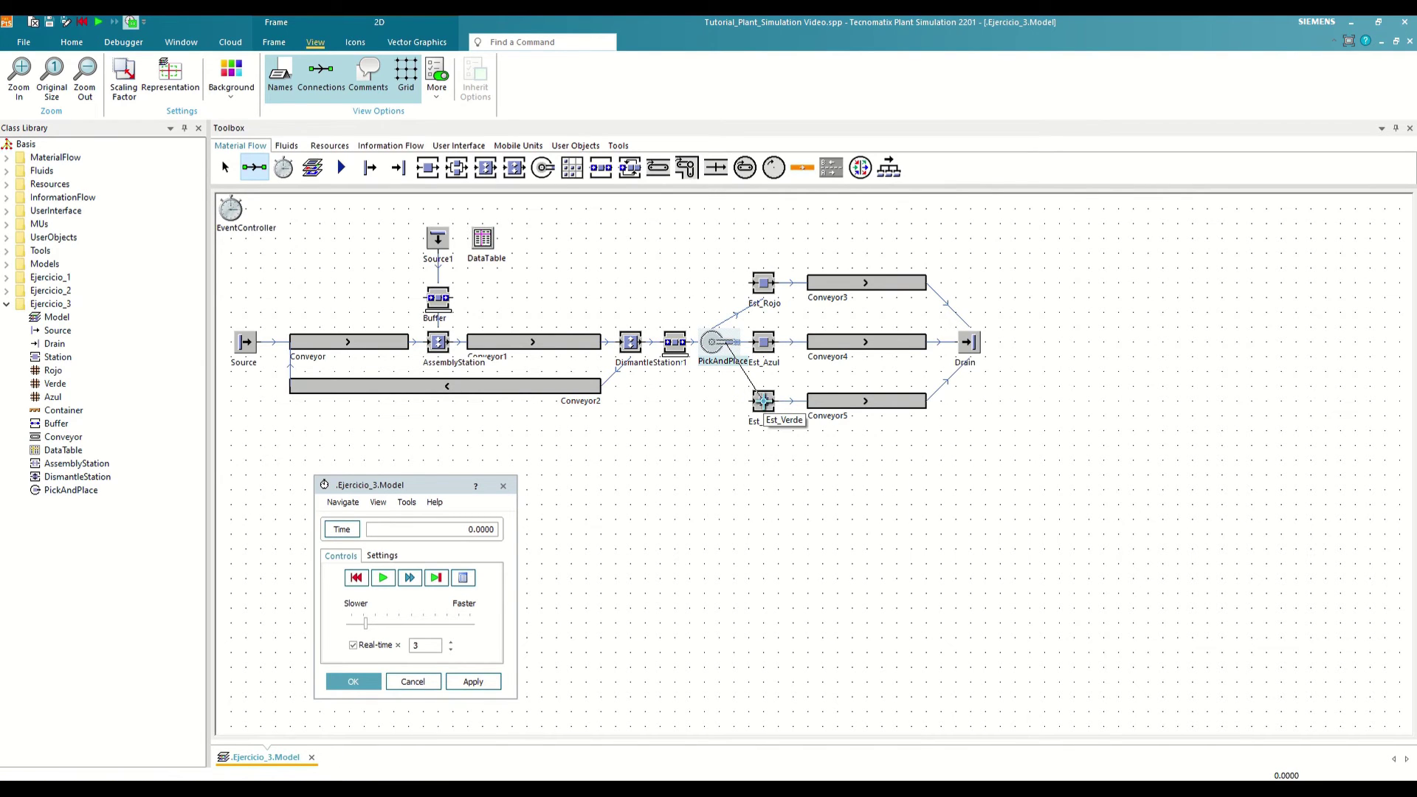
{"action": "key", "text": "Escape"}
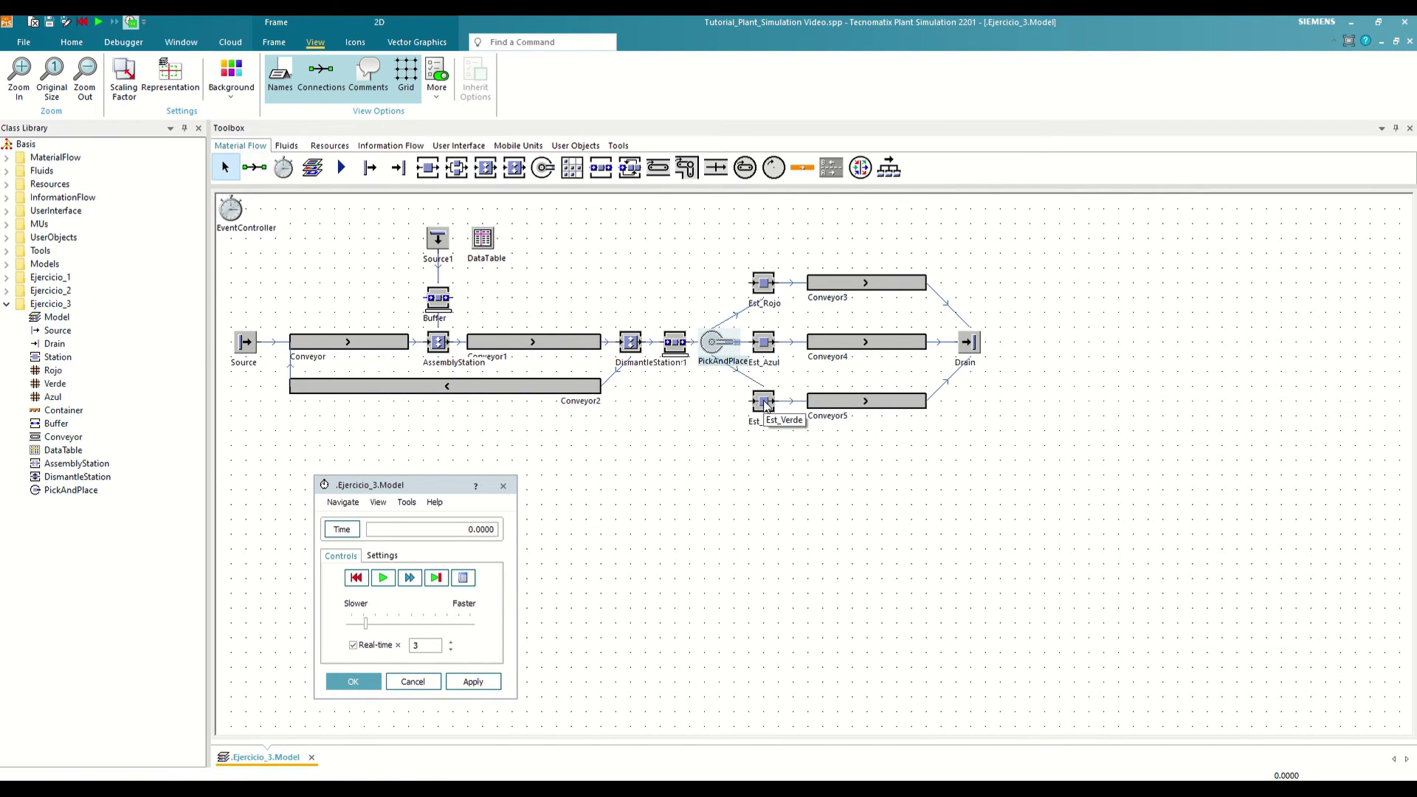
Examine the PickAndPlace's MU conveying direction options, its angles table and its times table.
{"action": "double_click", "coordinate": [710, 344]}
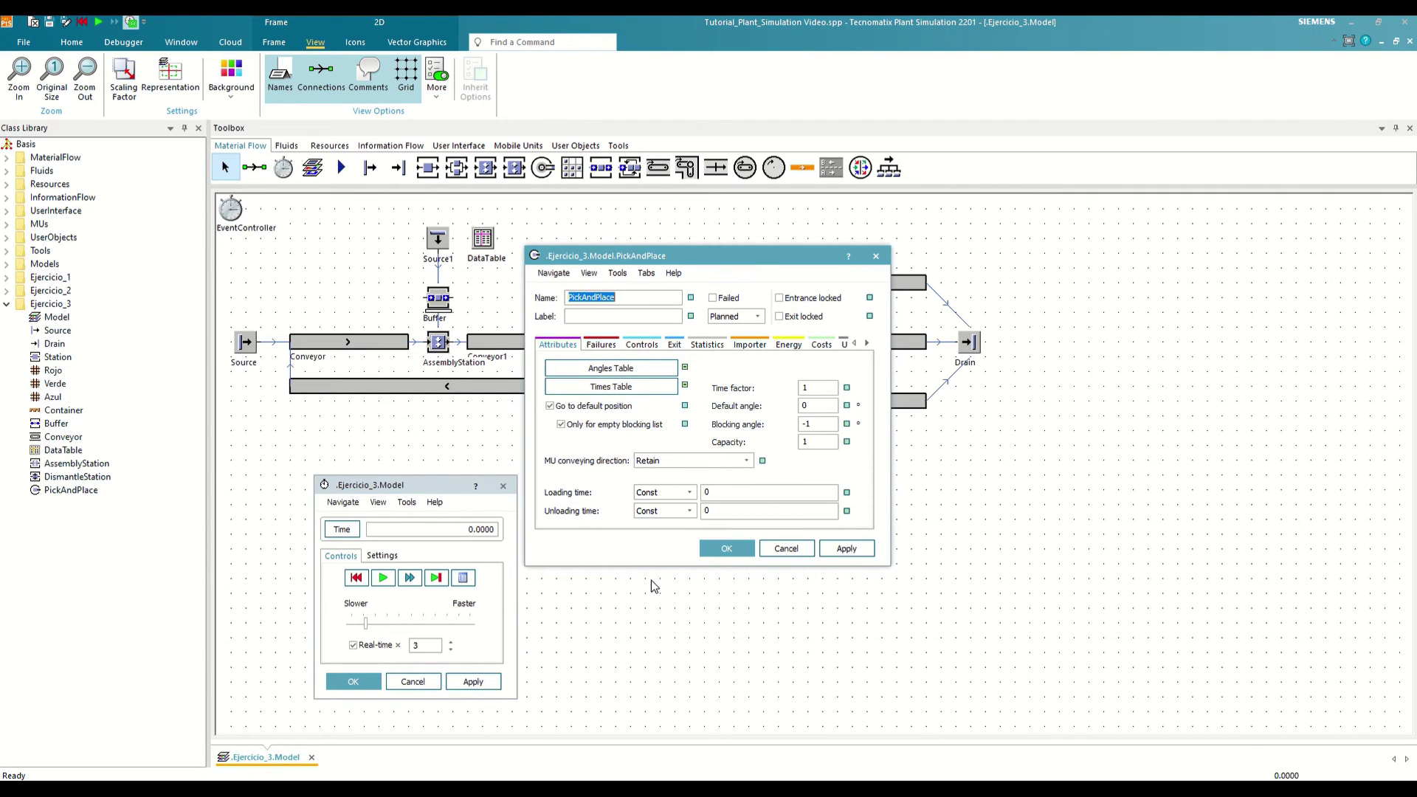
{"action": "left_click", "coordinate": [664, 459]}
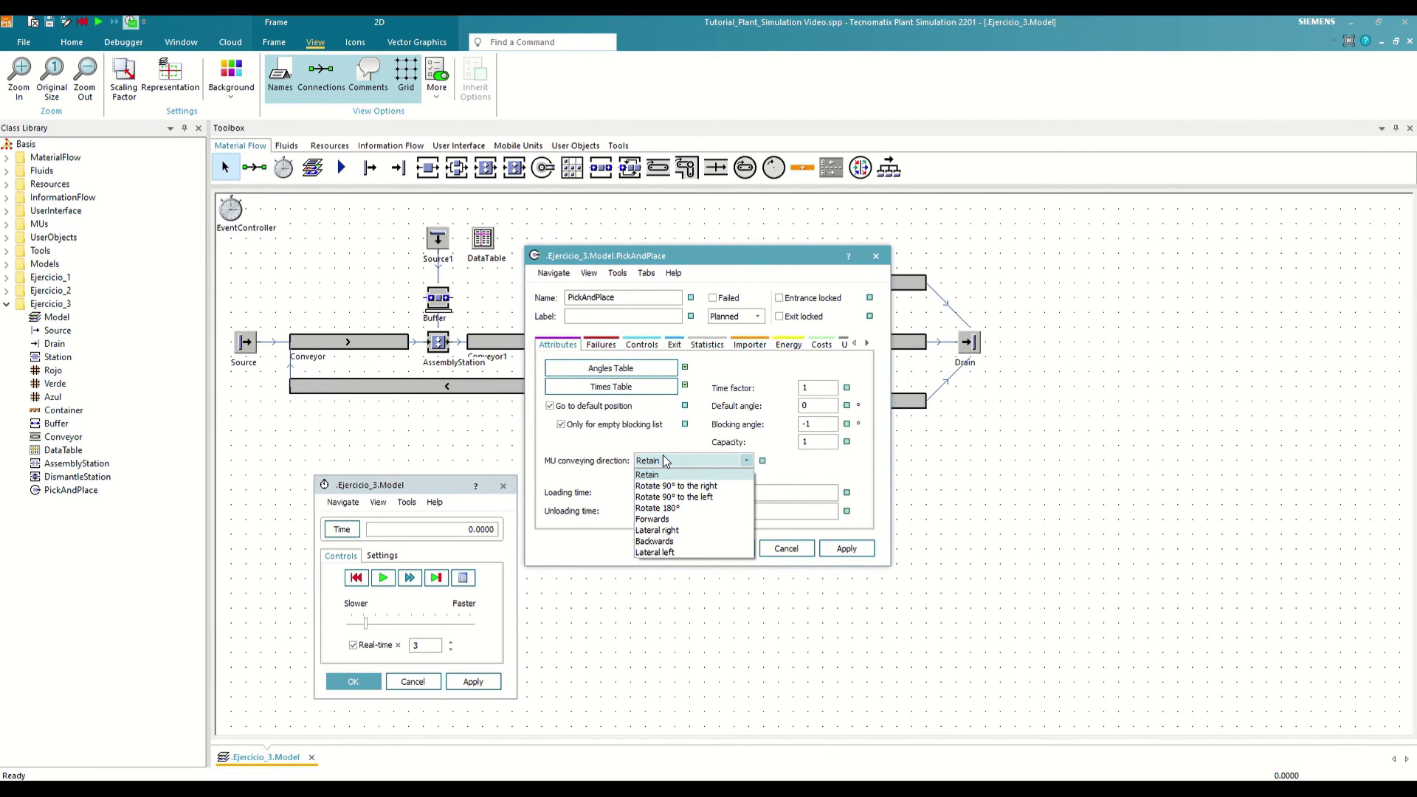
{"action": "left_click", "coordinate": [617, 445]}
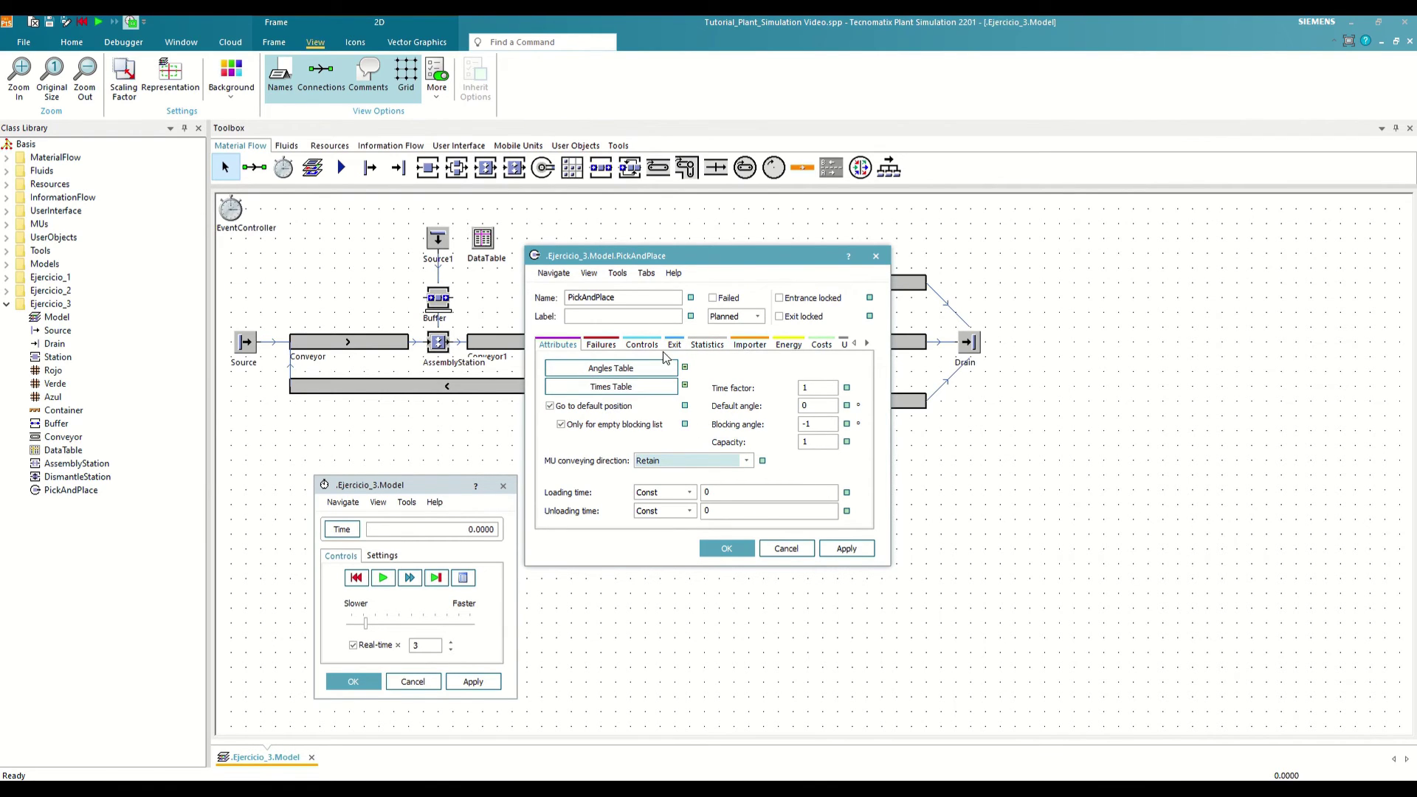
{"action": "left_click", "coordinate": [651, 369]}
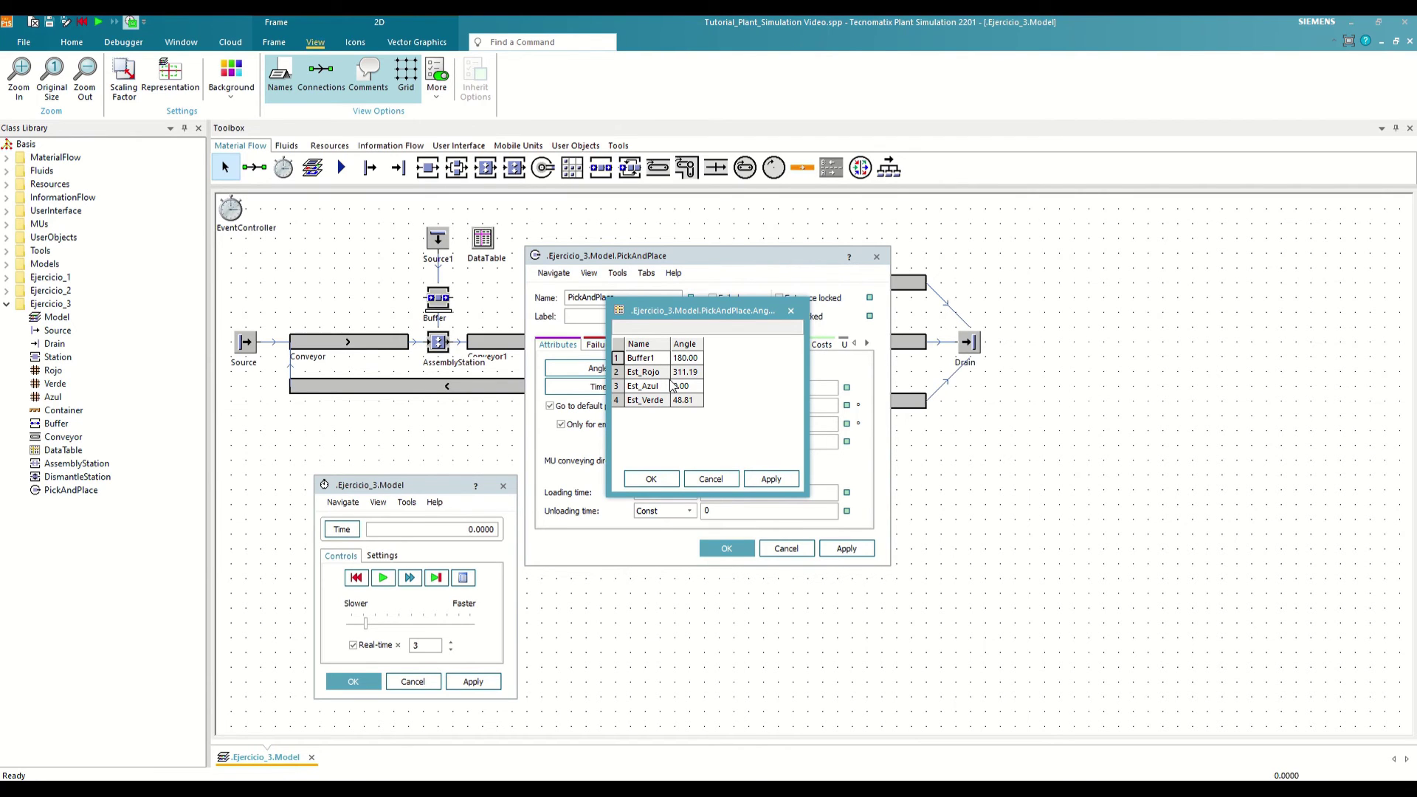
{"action": "left_click", "coordinate": [791, 311]}
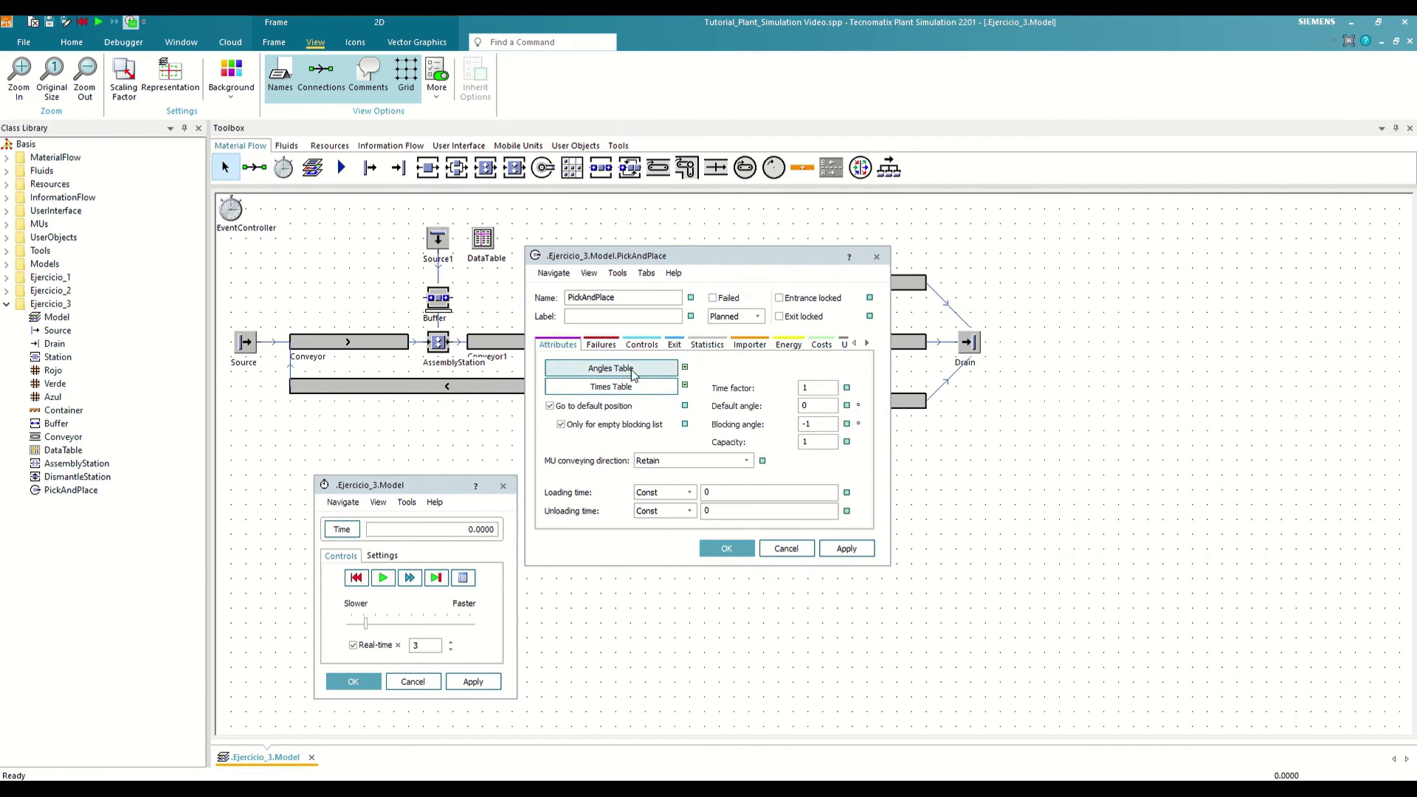
{"action": "left_click", "coordinate": [624, 387]}
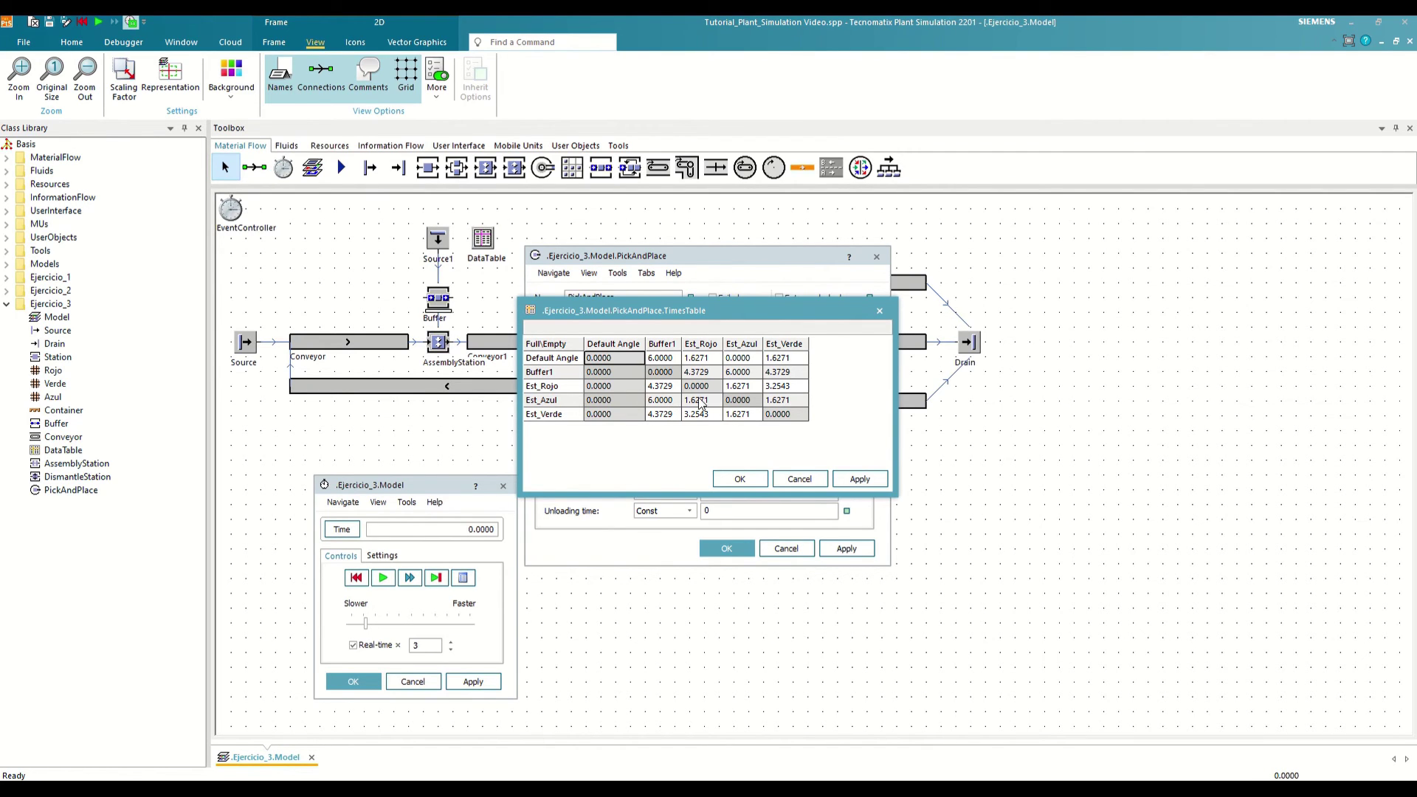
{"action": "left_click", "coordinate": [720, 372]}
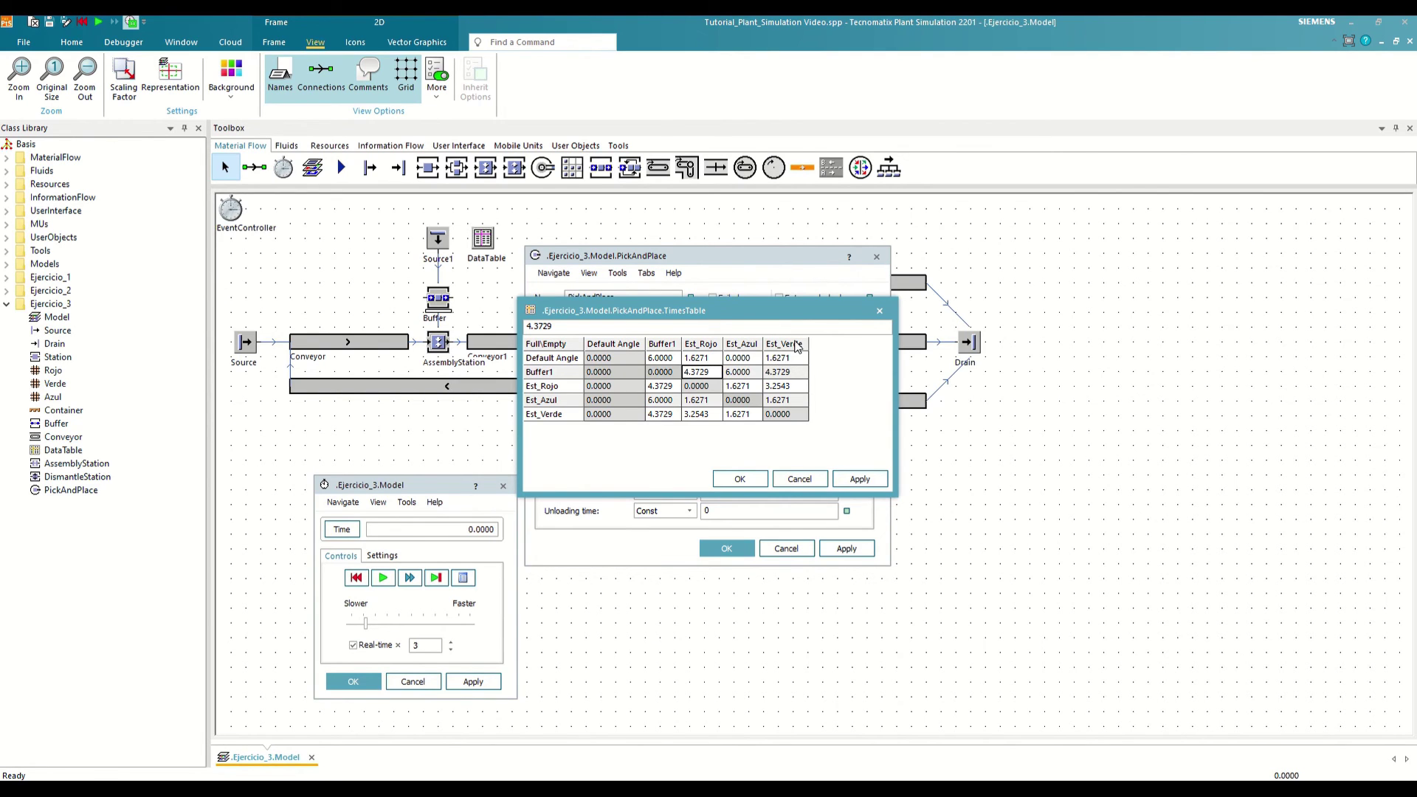
{"action": "left_click", "coordinate": [879, 309]}
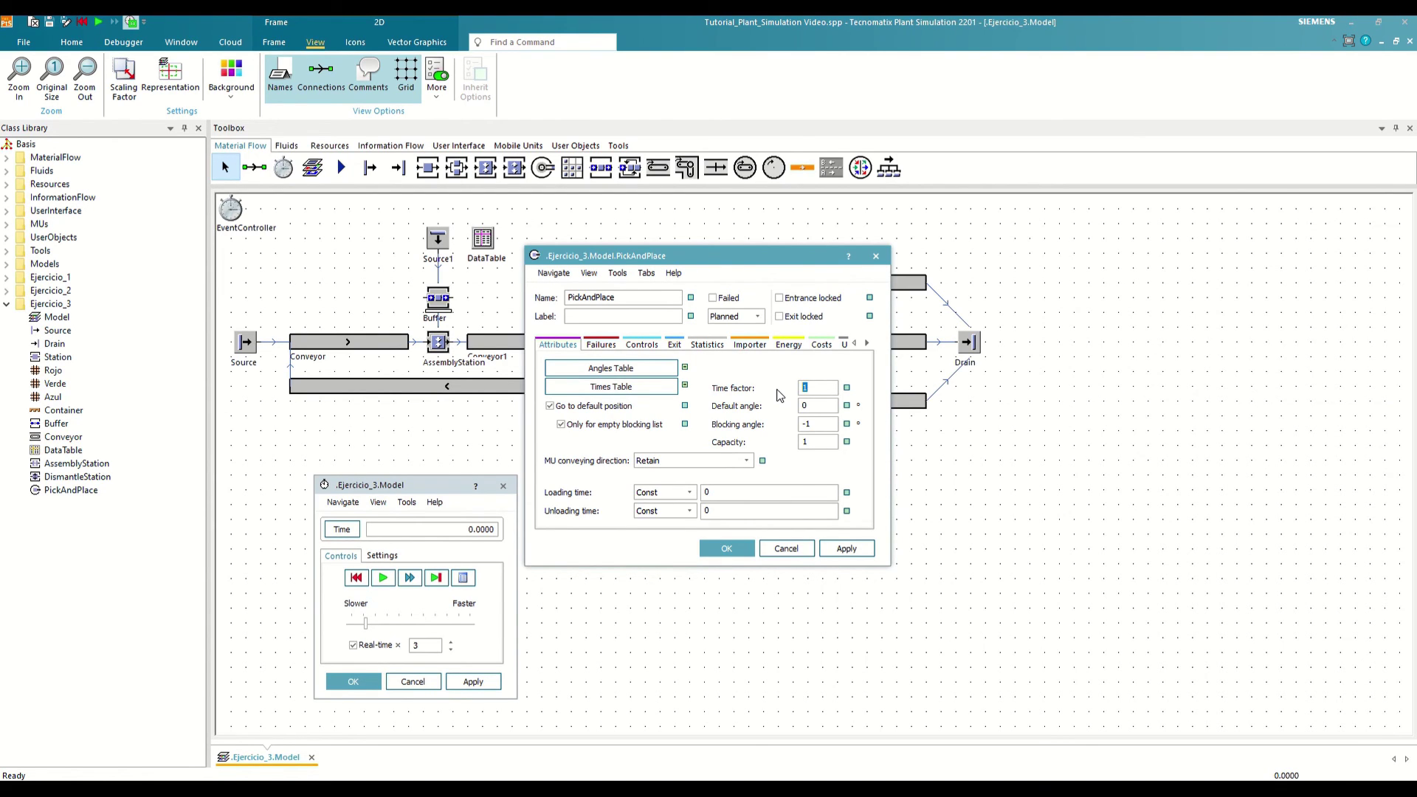
Set the PickAndPlace's time factor to 0.2 and run the simulation at a real-time factor of 4.
{"action": "type", "text": "0.2"}
{"action": "left_click", "coordinate": [727, 548]}
{"action": "left_click", "coordinate": [382, 578]}
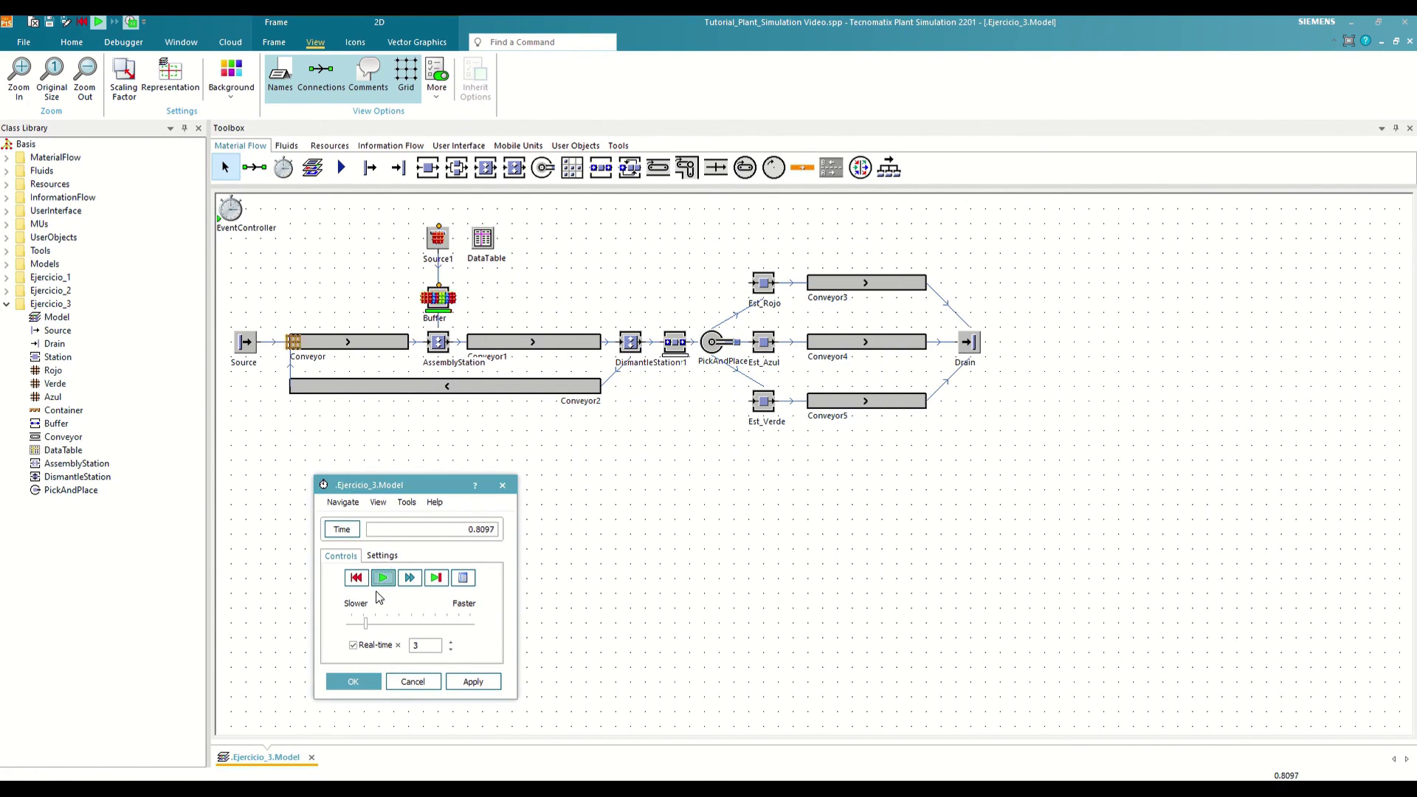
{"action": "mouse_move", "coordinate": [365, 624]}
{"action": "left_mouse_down"}
{"action": "mouse_move", "coordinate": [386, 632]}
{"action": "mouse_move", "coordinate": [370, 620]}
{"action": "left_mouse_up"}
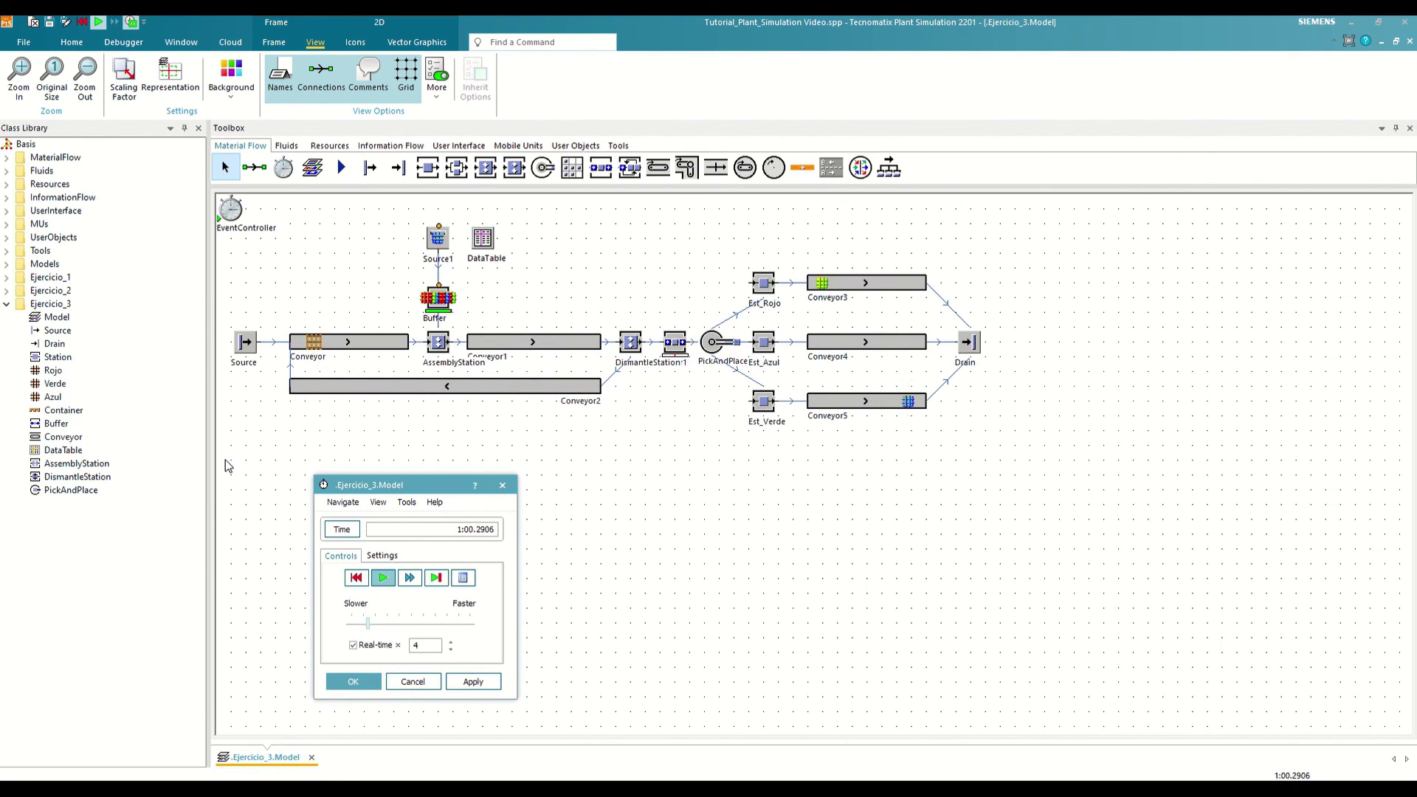
Reset the simulation and set the PickAndPlace's exit strategy to MU Attribute with the attribute type String.
{"action": "left_click", "coordinate": [356, 579]}
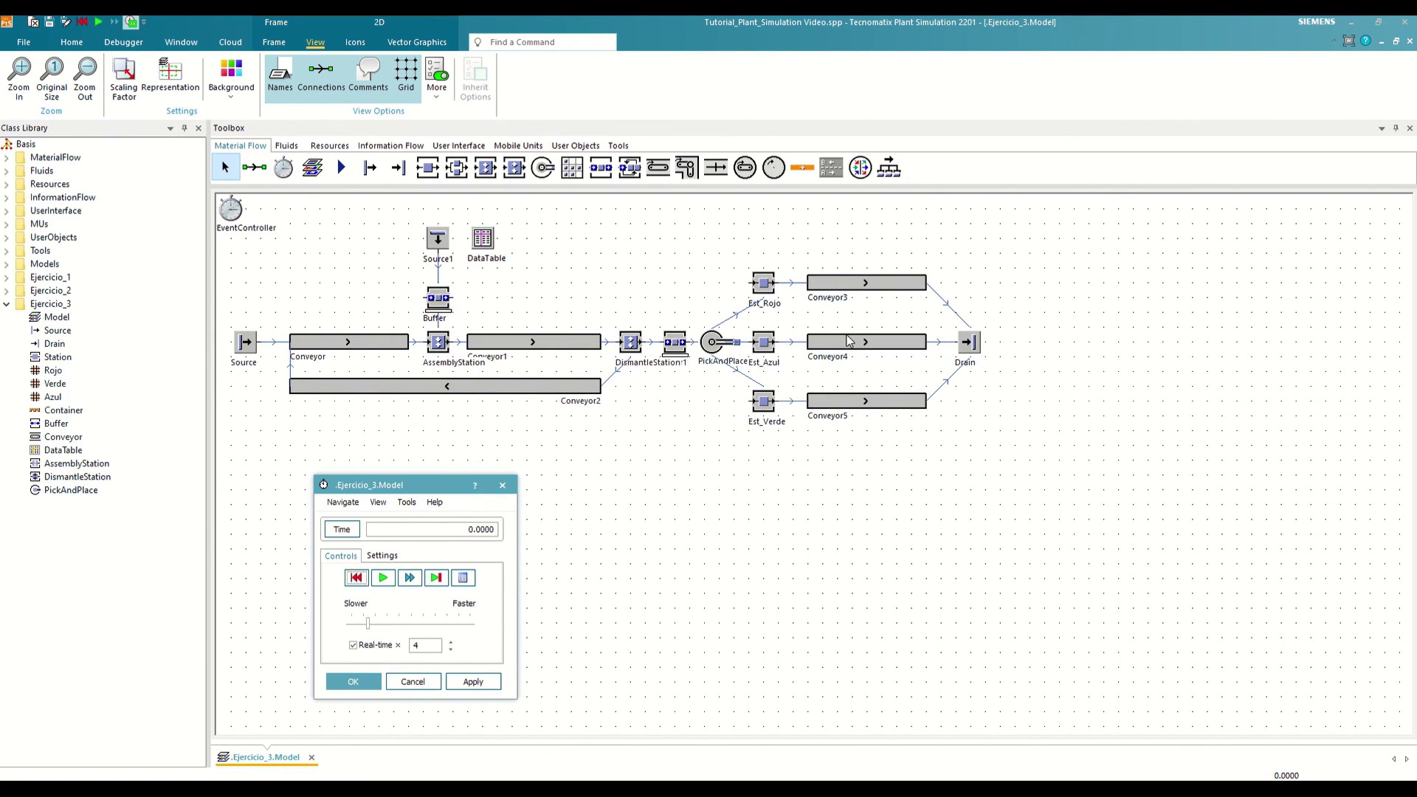
{"action": "double_click", "coordinate": [713, 342]}
{"action": "left_click", "coordinate": [677, 344]}
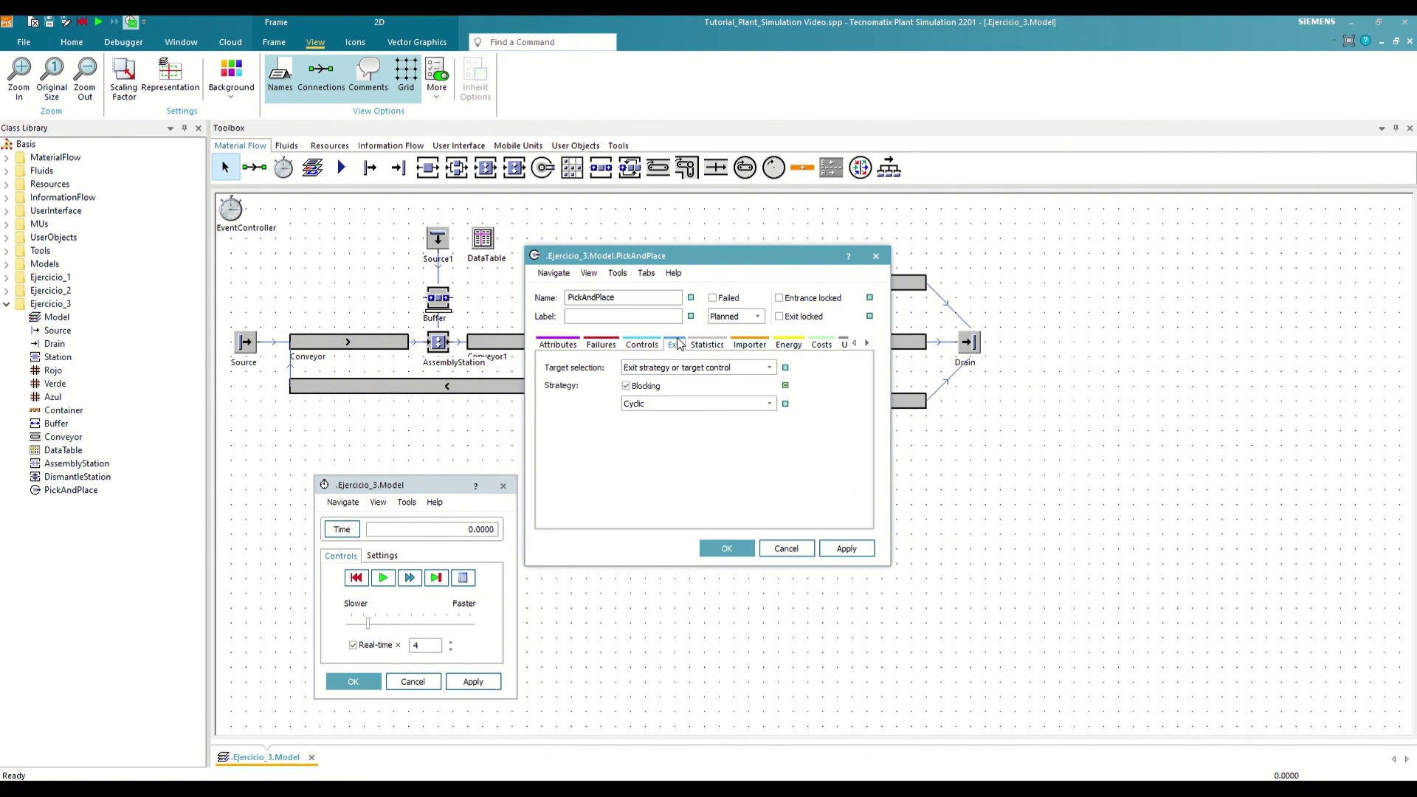
{"action": "left_click", "coordinate": [654, 404]}
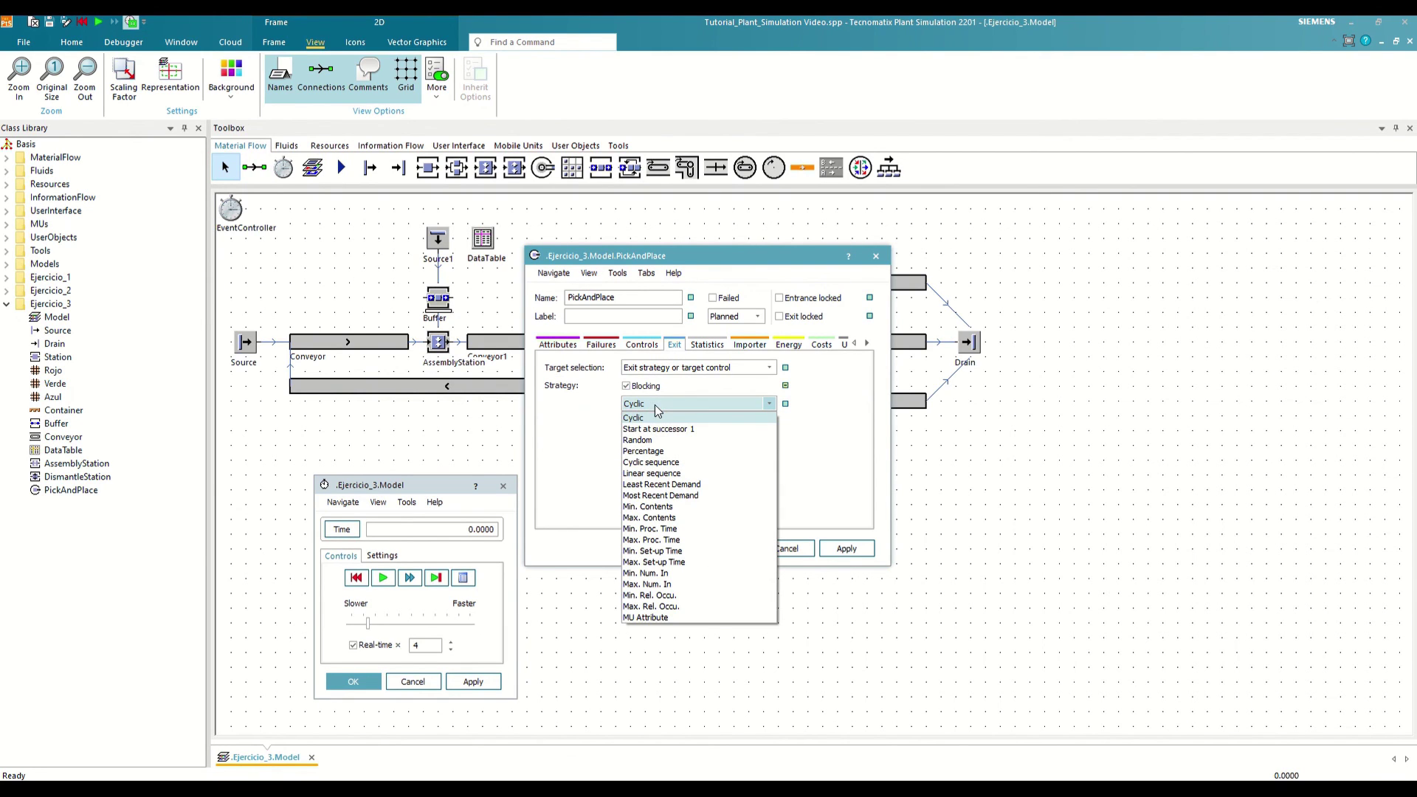
{"action": "left_click", "coordinate": [648, 618]}
{"action": "left_click", "coordinate": [846, 548]}
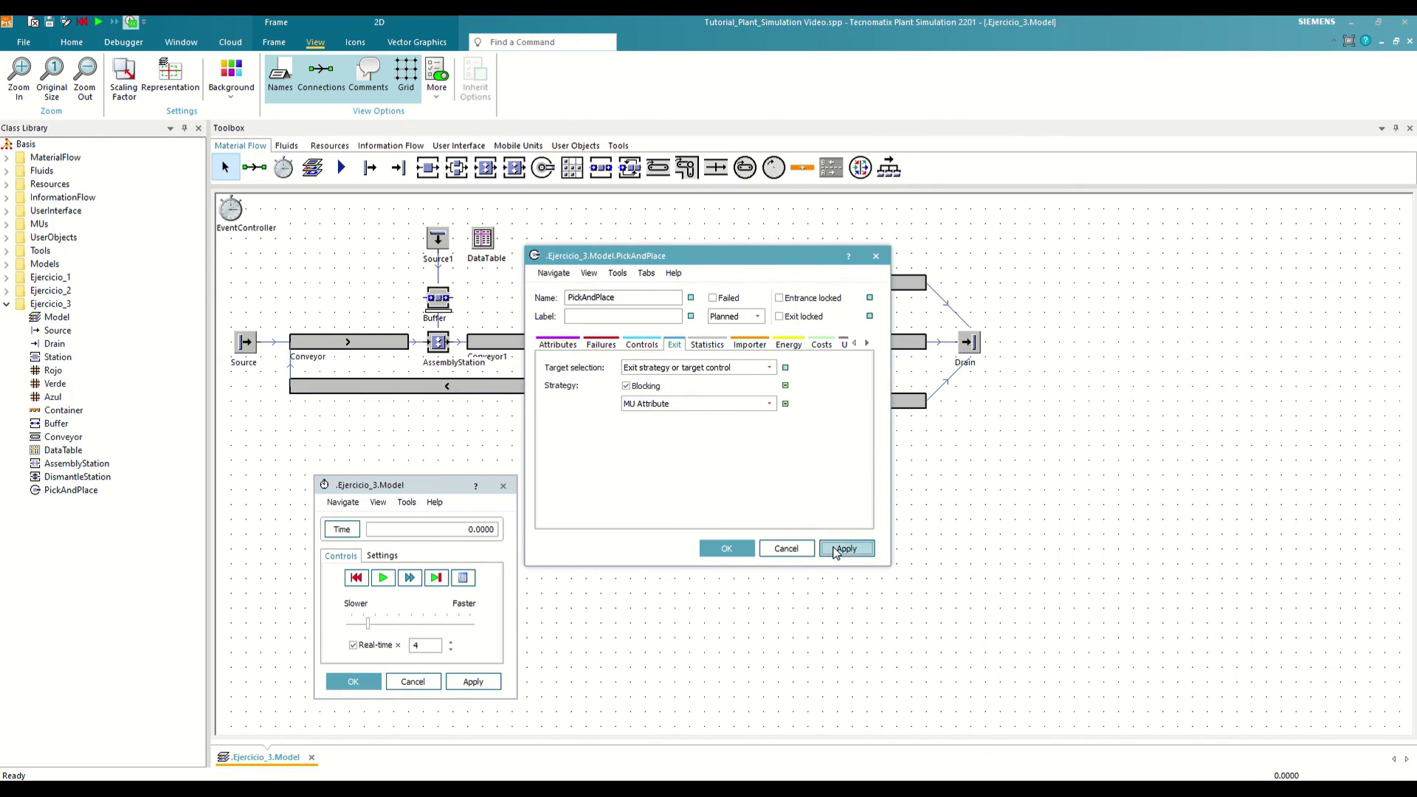
{"action": "left_click", "coordinate": [671, 461]}
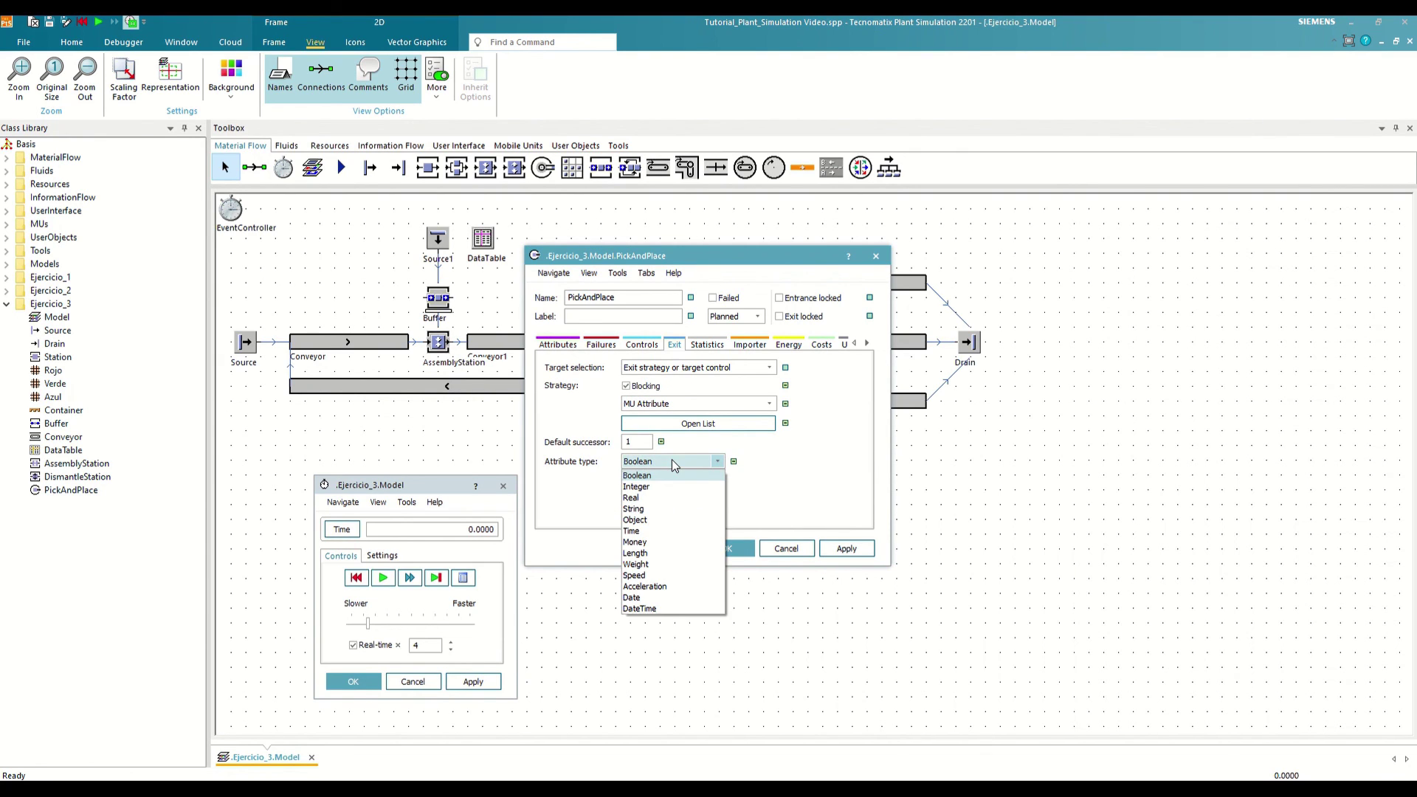
{"action": "left_click", "coordinate": [648, 507]}
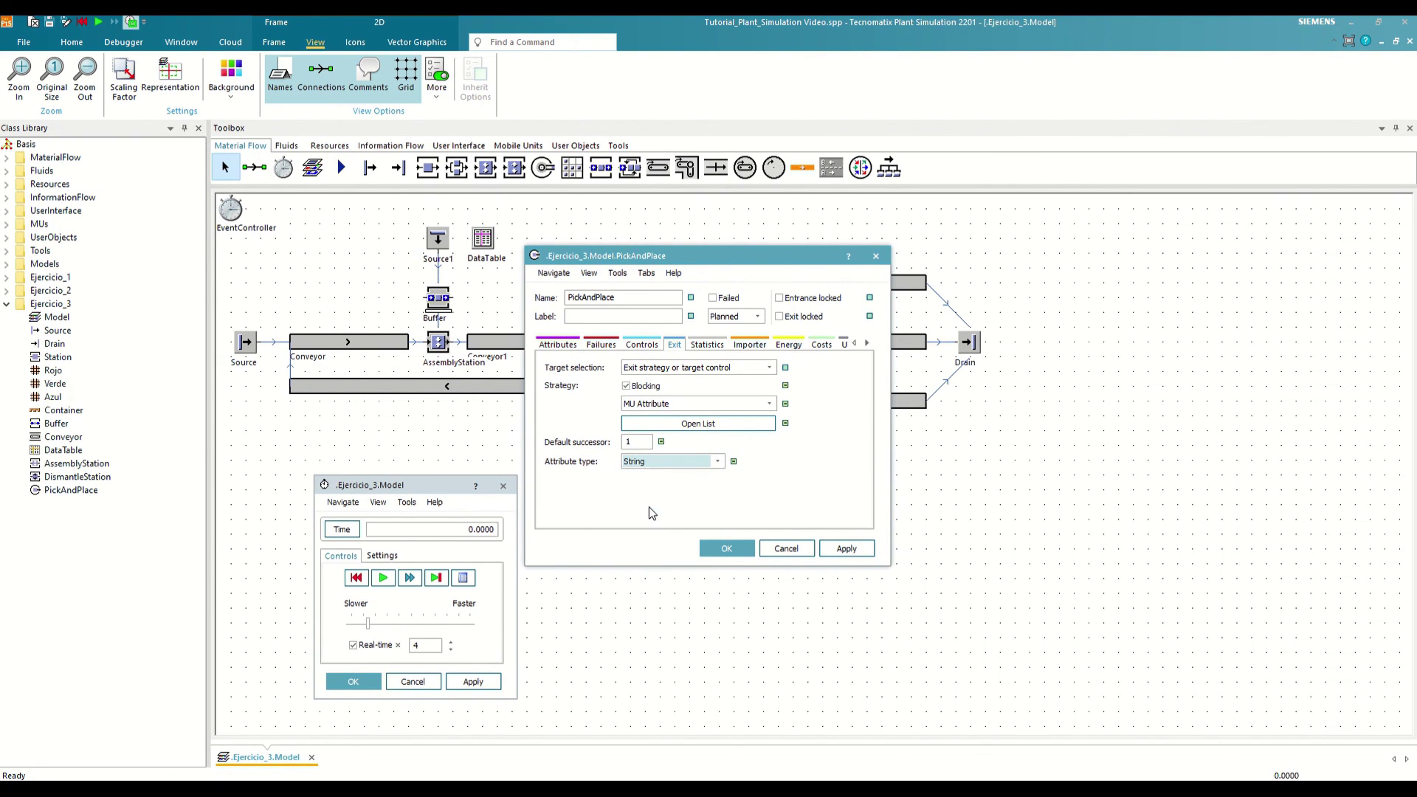
{"action": "left_click", "coordinate": [868, 552]}
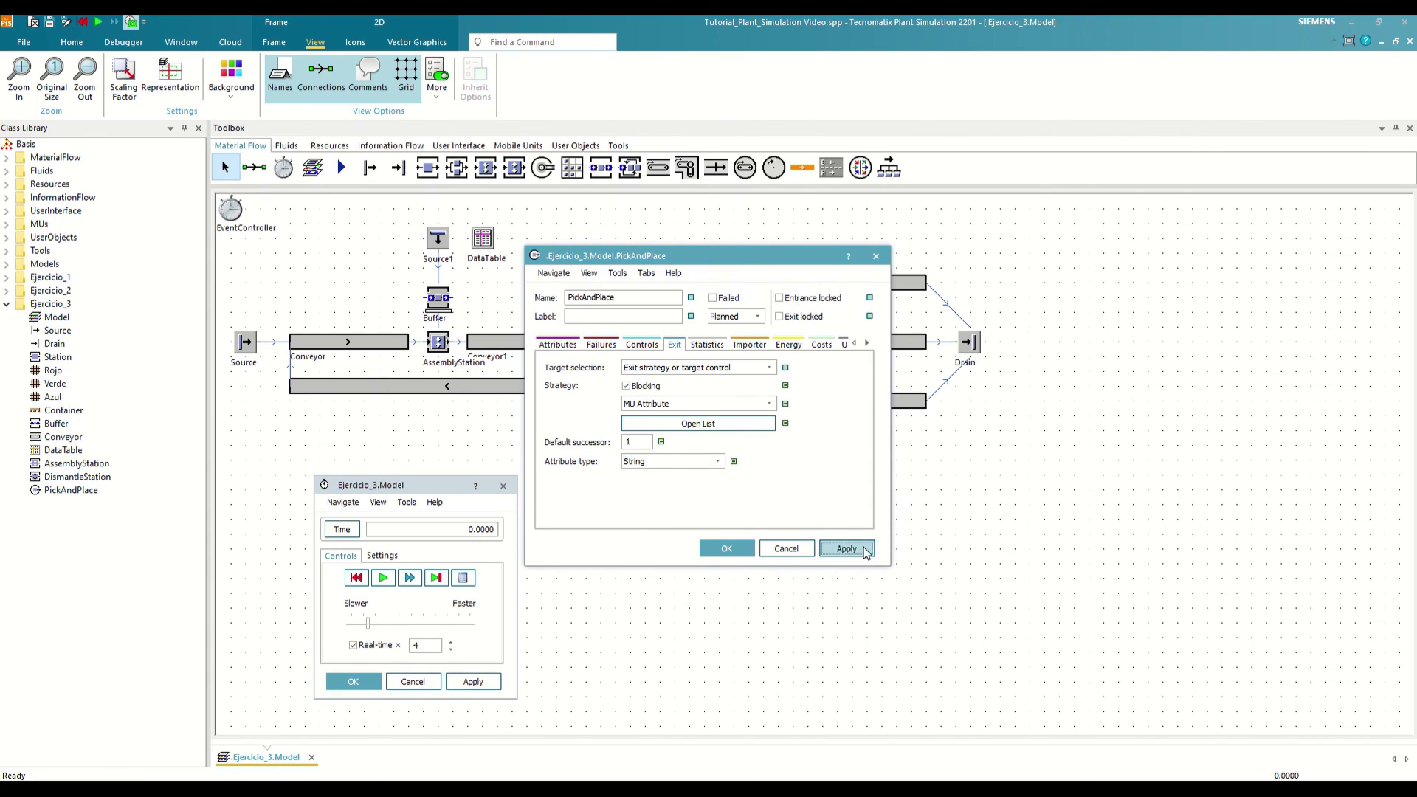
In the PickAndPlace's MU attribute list, add the attribute Name with value Rojo and successor 1.
{"action": "left_click", "coordinate": [730, 428]}
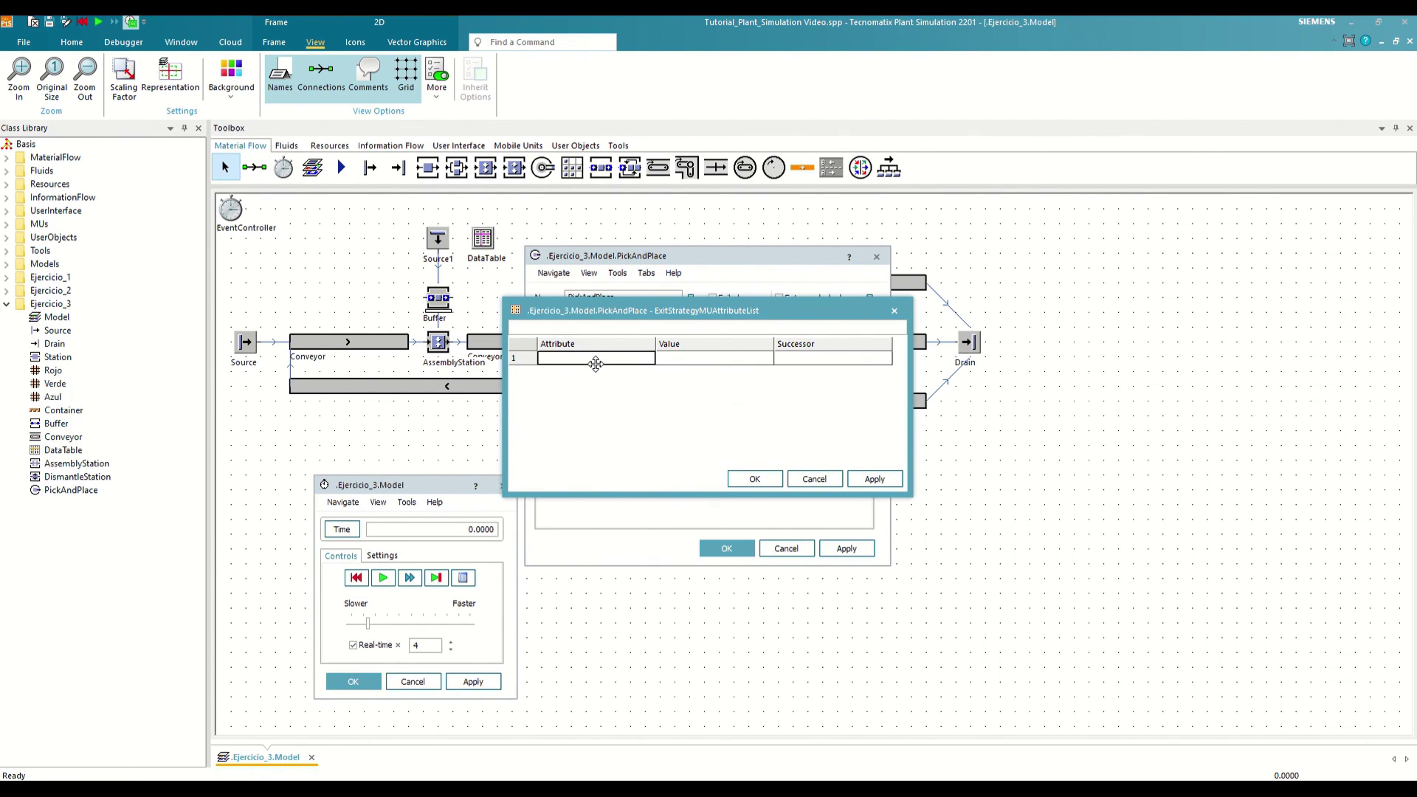
{"action": "type", "text": "Name"}
{"action": "key", "text": "Tab"}
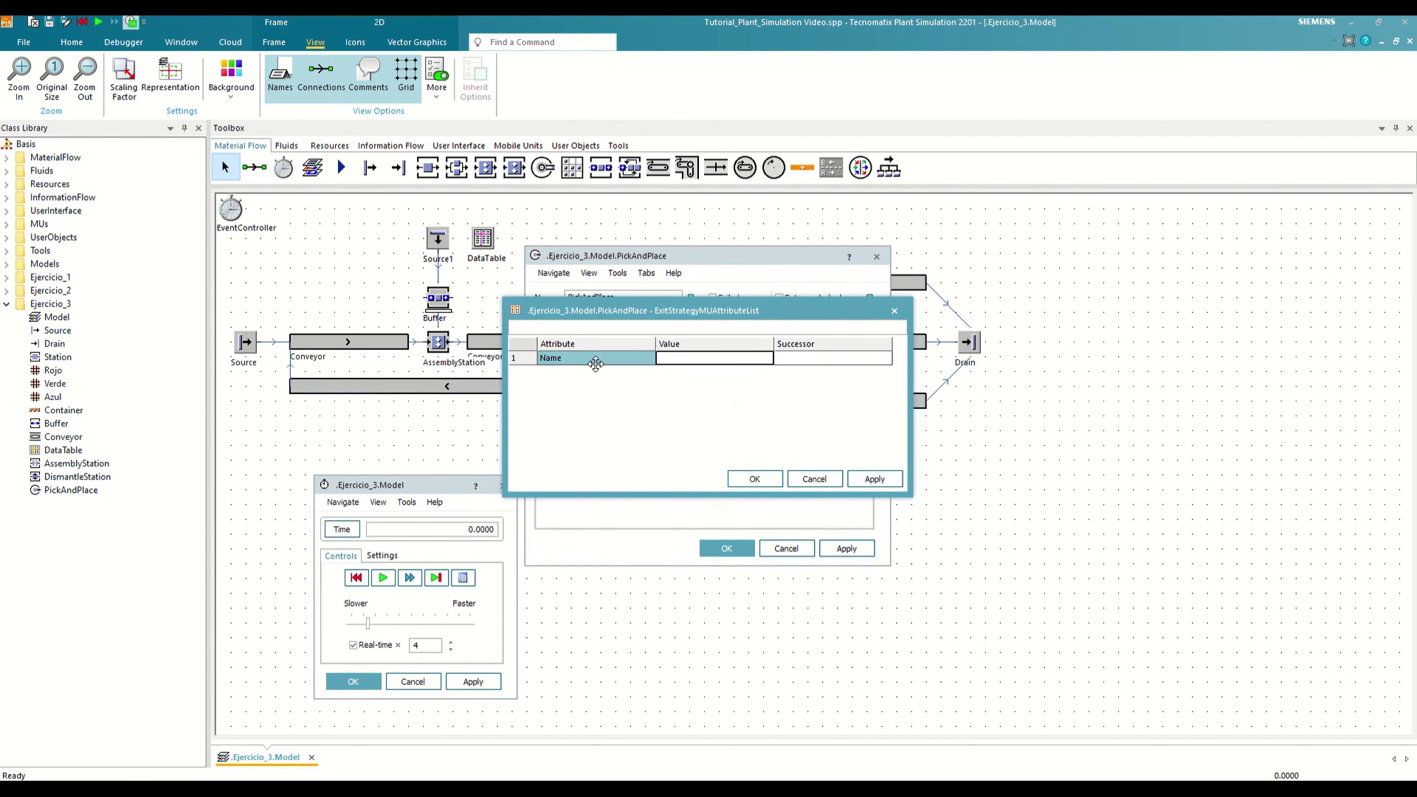
{"action": "type", "text": "Rojo"}
{"action": "key", "text": "Tab"}
{"action": "type", "text": "1"}
{"action": "key", "text": "Tab"}
{"action": "key", "text": "Tab"}
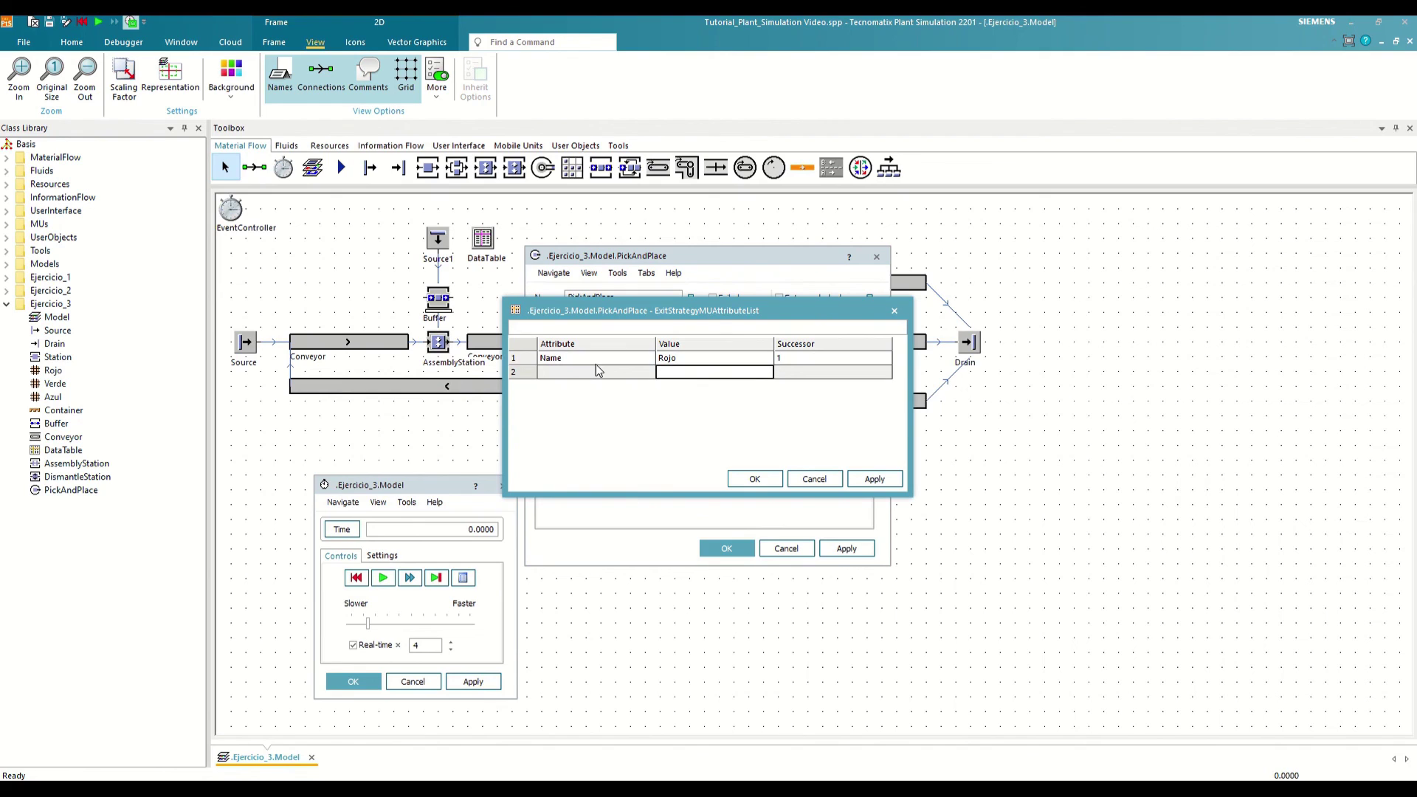
Add the values Azul with successor 2 and Verde with successor 3 to the attribute list and accept it.
{"action": "type", "text": "Azul"}
{"action": "key", "text": "Tab"}
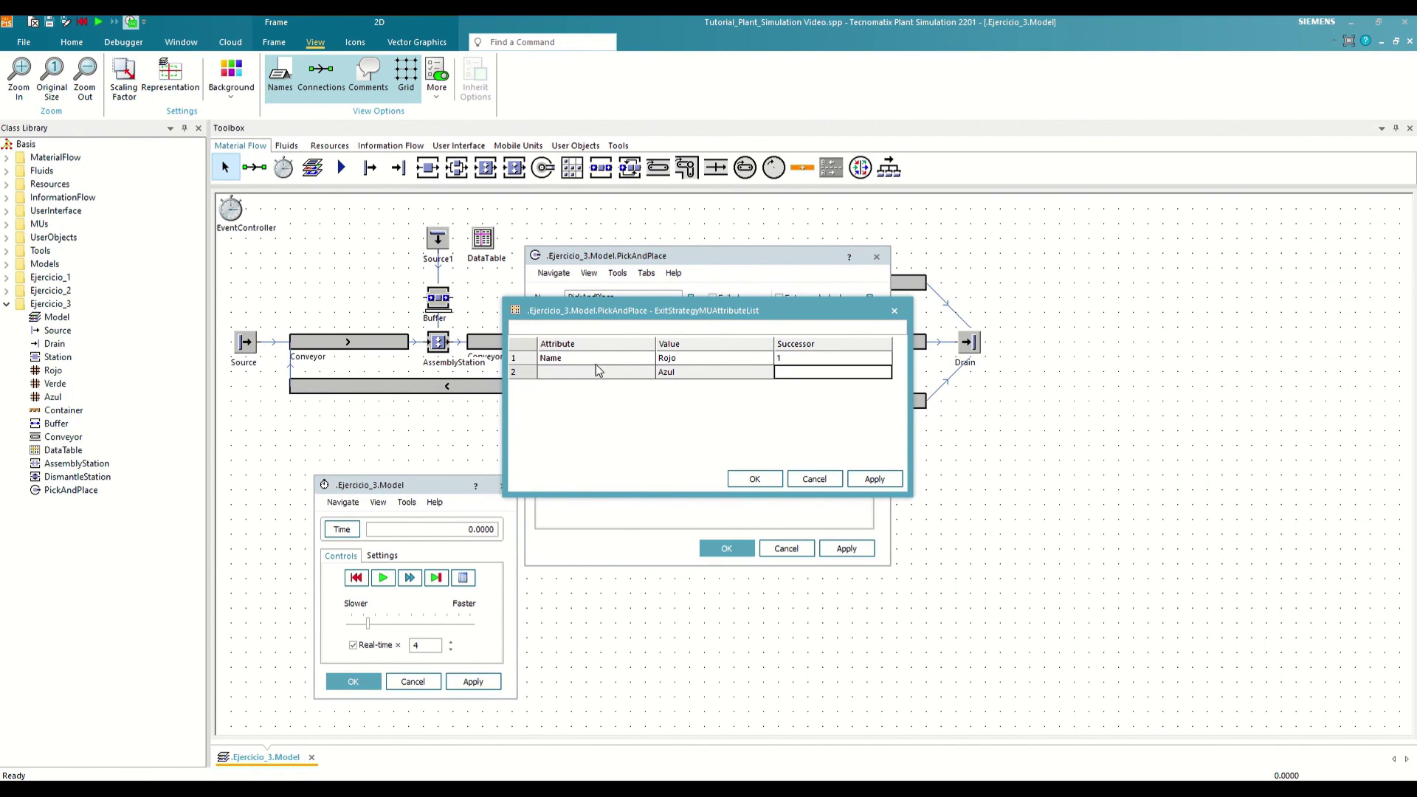
{"action": "type", "text": "2"}
{"action": "key", "text": "Tab"}
{"action": "key", "text": "Tab"}
{"action": "type", "text": "Ver"}
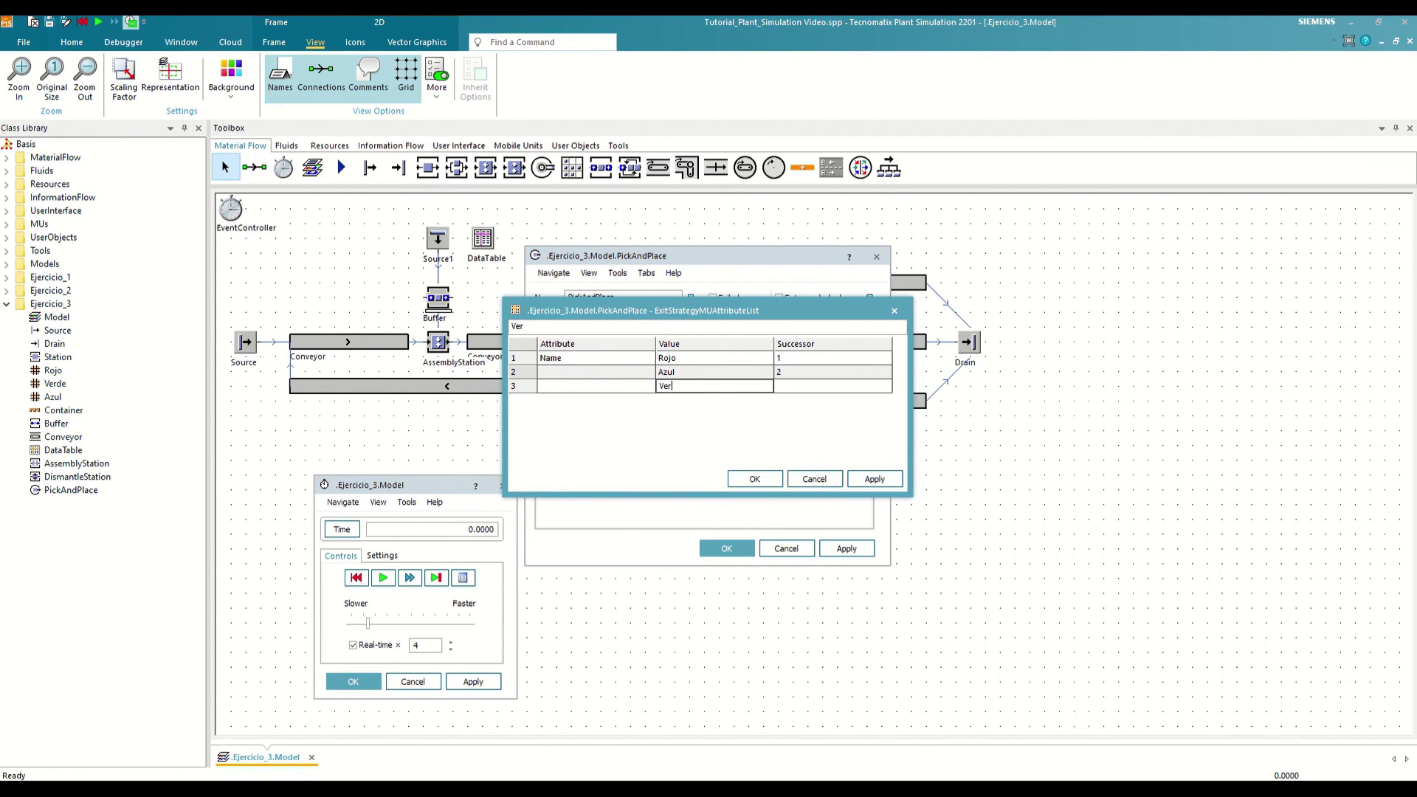
{"action": "type", "text": "de"}
{"action": "key", "text": "Tab"}
{"action": "type", "text": "3"}
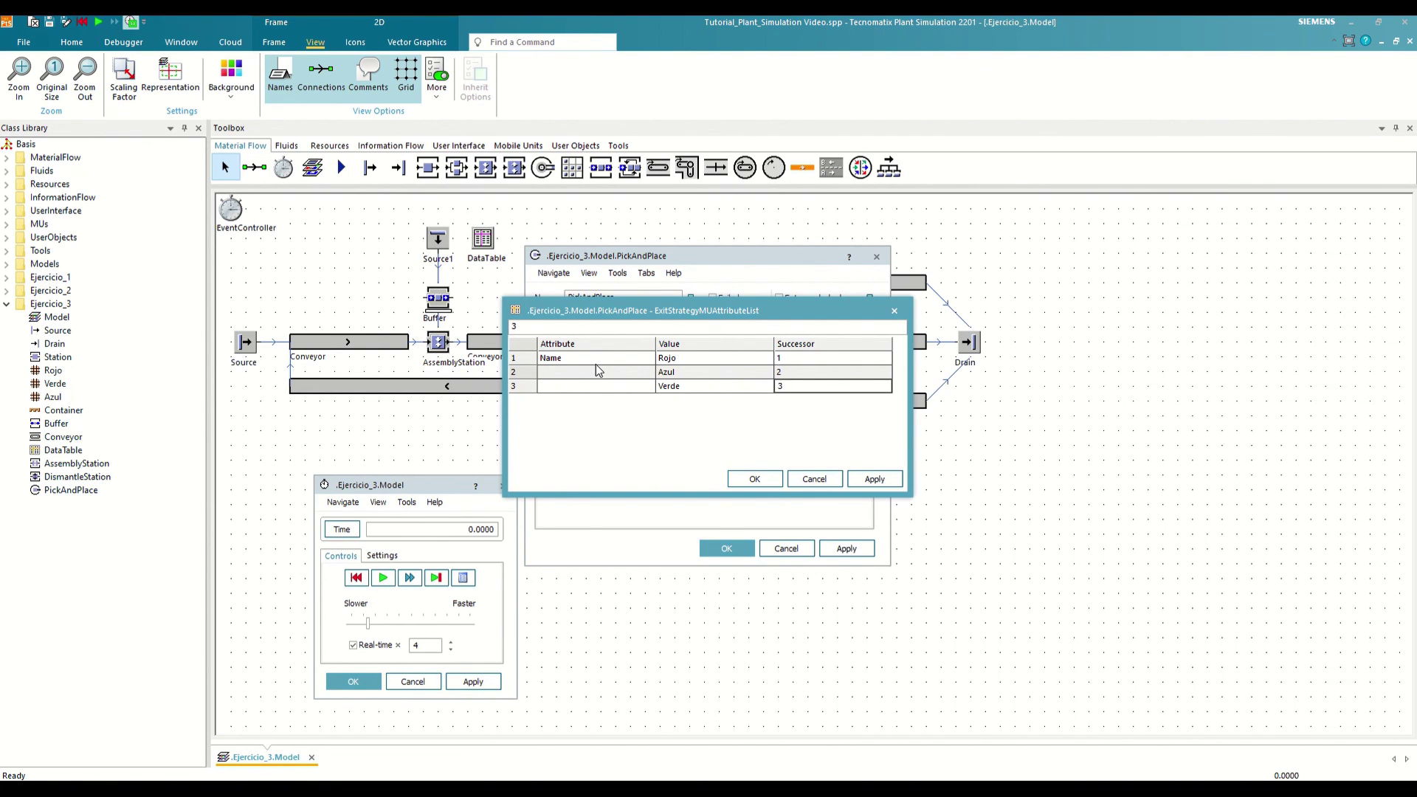
{"action": "left_click", "coordinate": [748, 480]}
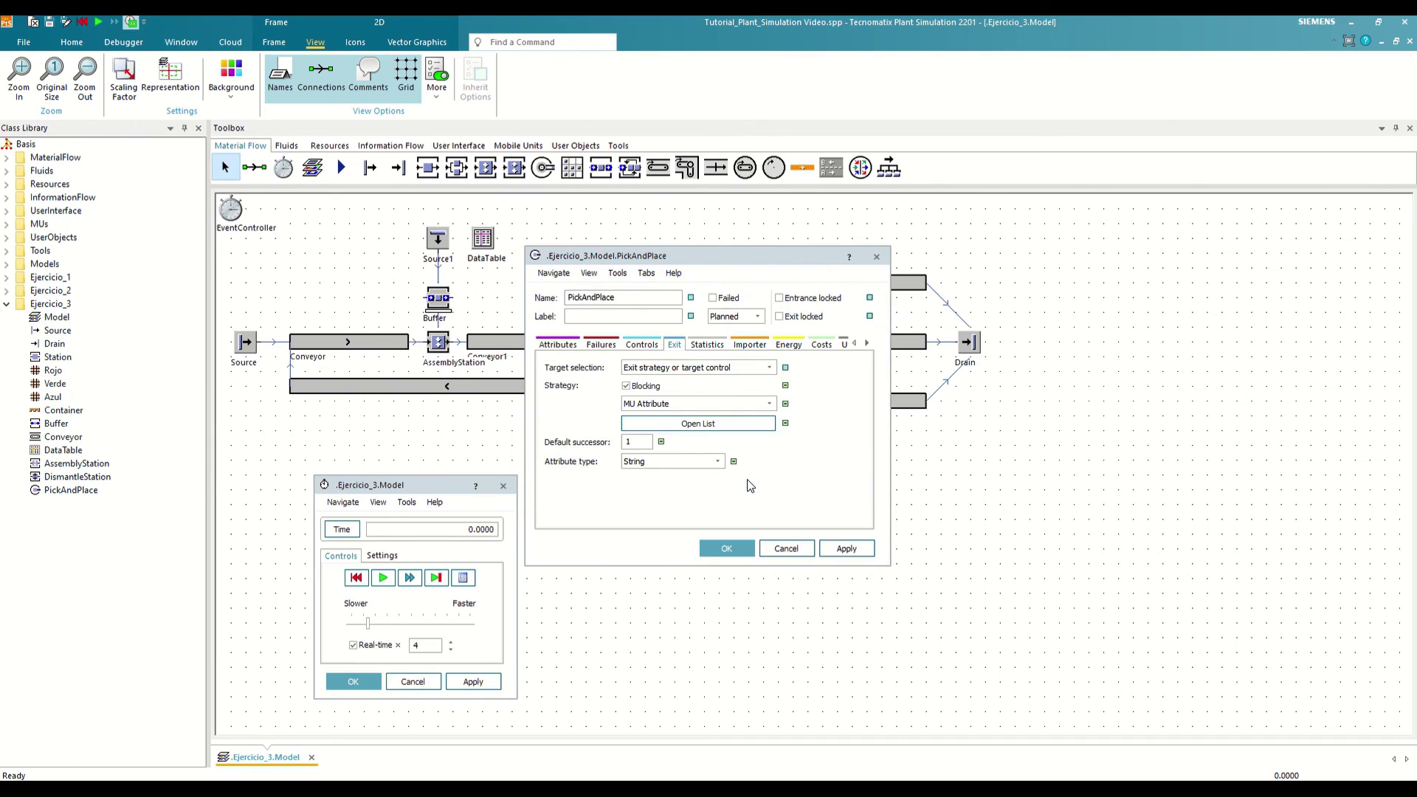
Accept the PickAndPlace settings, then reset and run the simulation to check the sorting by color.
{"action": "left_click", "coordinate": [740, 551]}
{"action": "left_click", "coordinate": [356, 578]}
{"action": "left_click", "coordinate": [383, 578]}
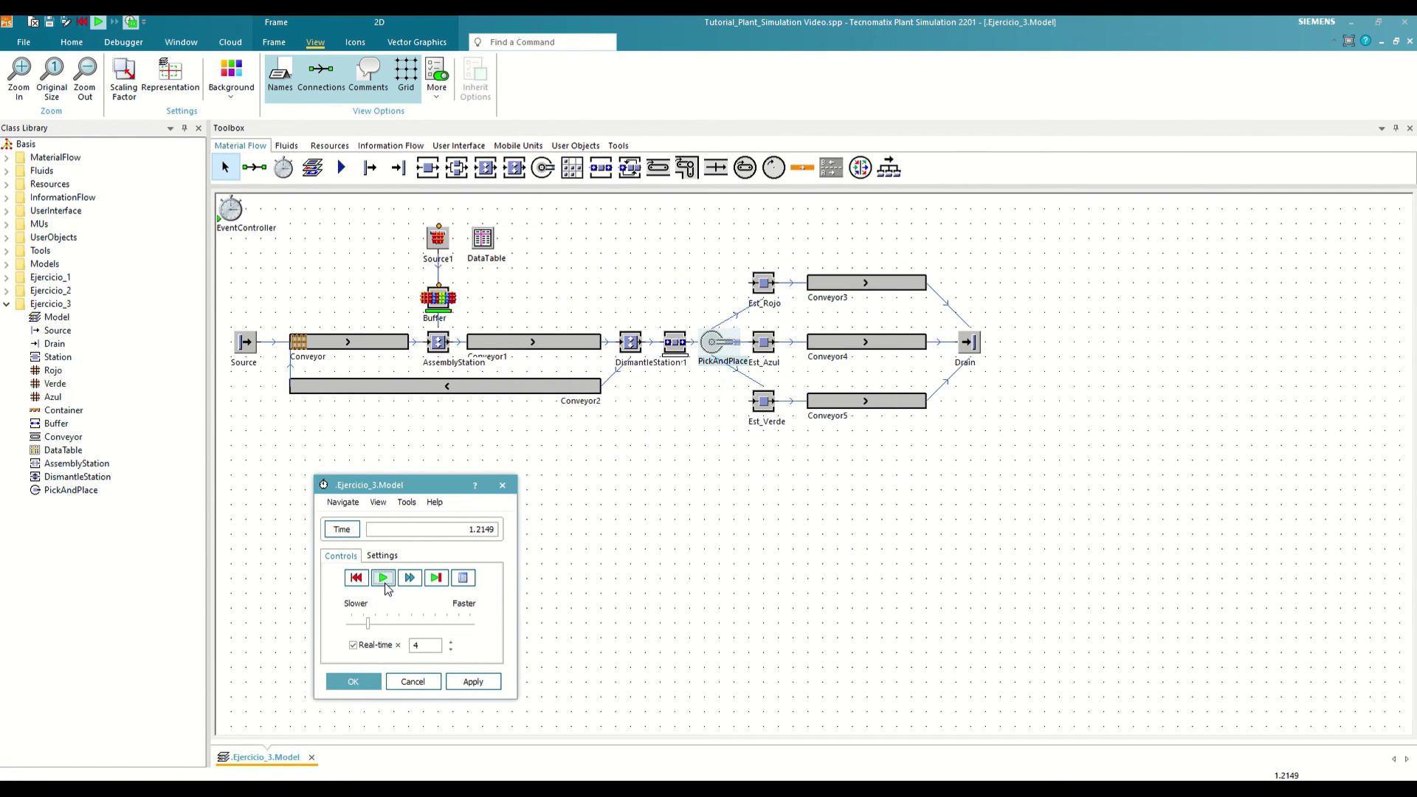